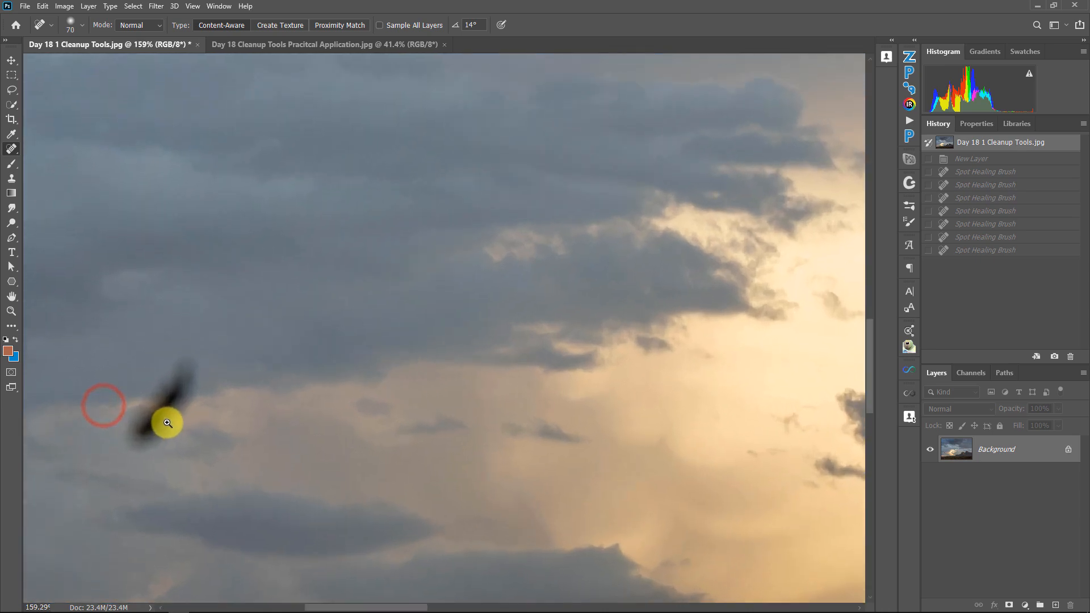
{"action": "right_click", "coordinate": [283, 374]}
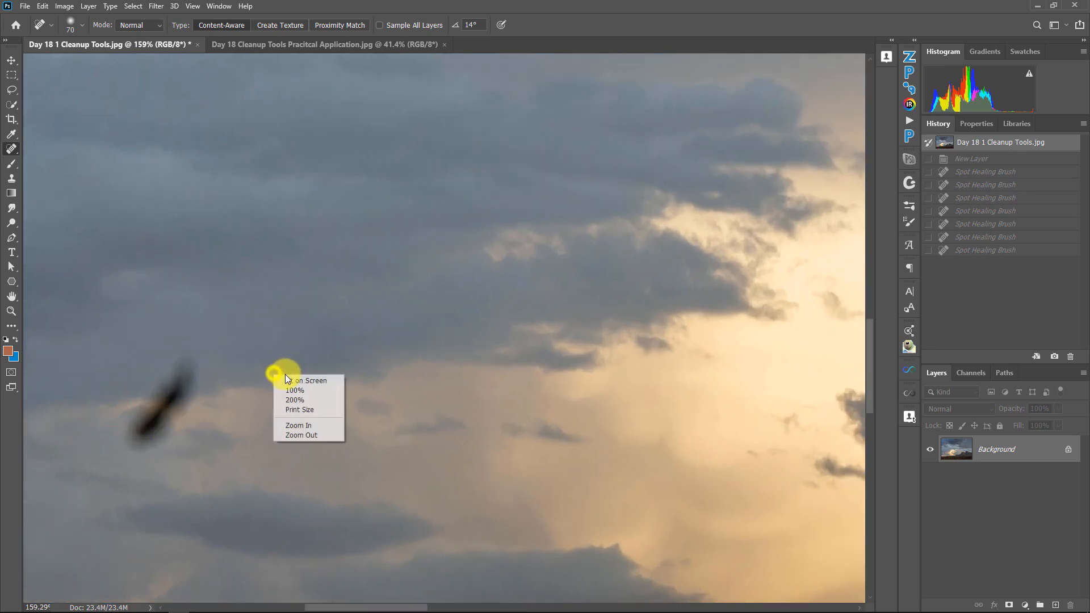
{"action": "left_click", "coordinate": [289, 377]}
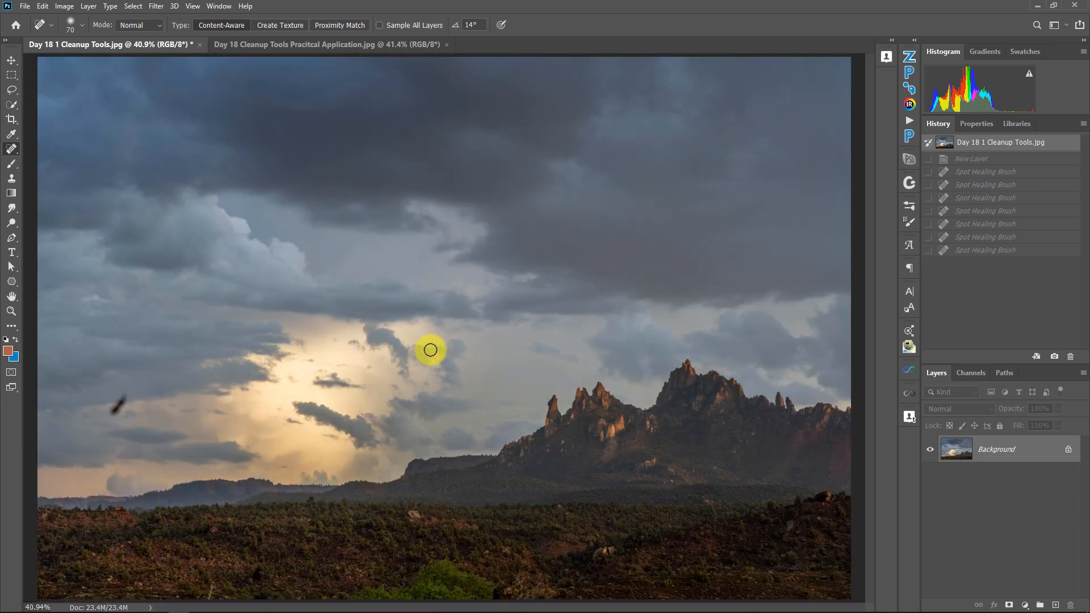
{"action": "left_click", "coordinate": [124, 409]}
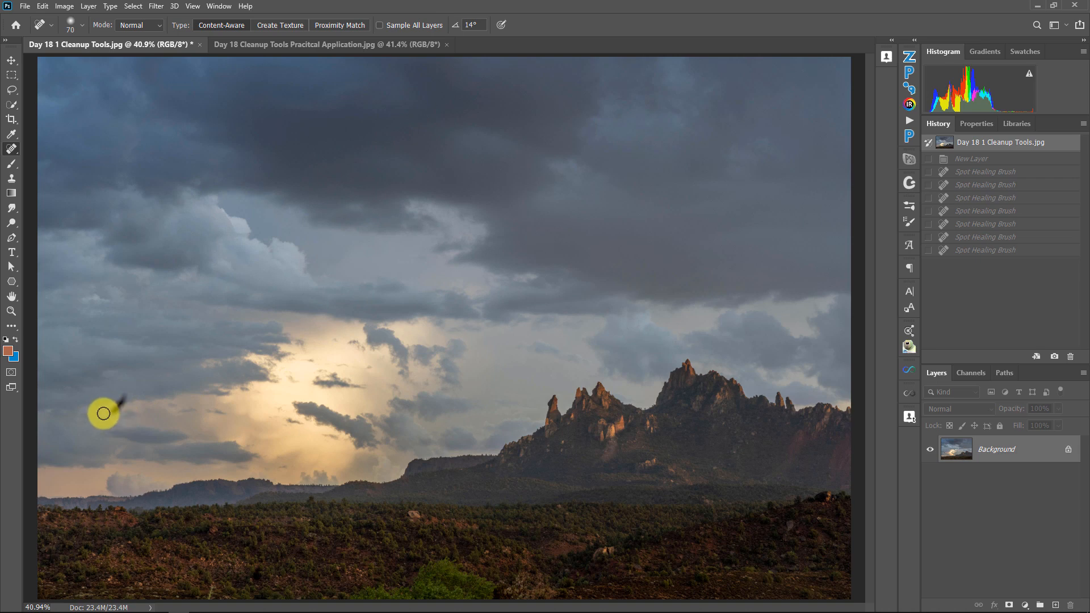
{"action": "key", "text": "v"}
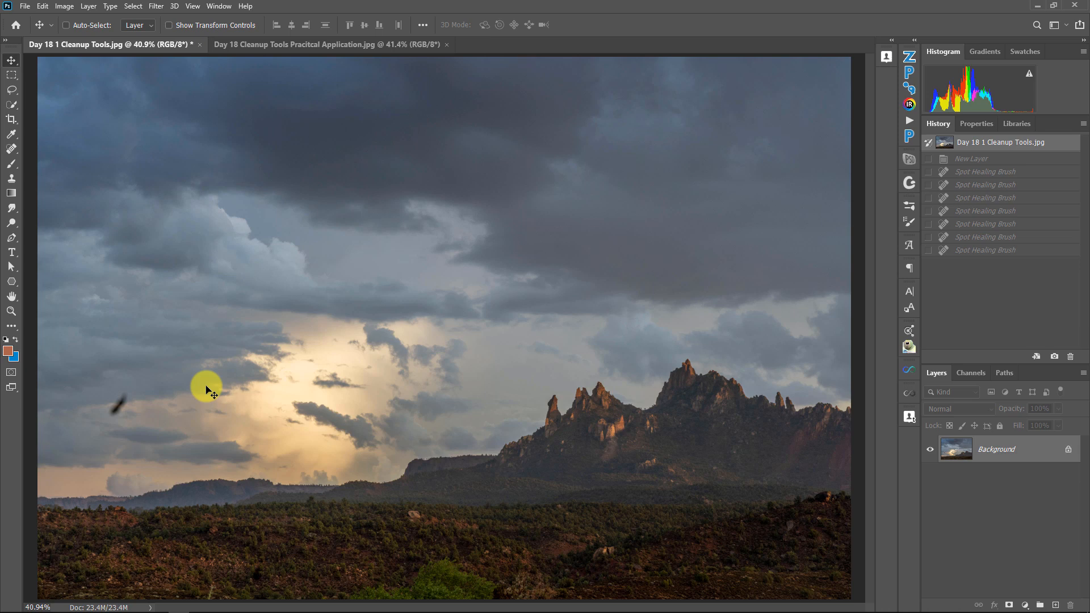
{"action": "left_click", "coordinate": [120, 401]}
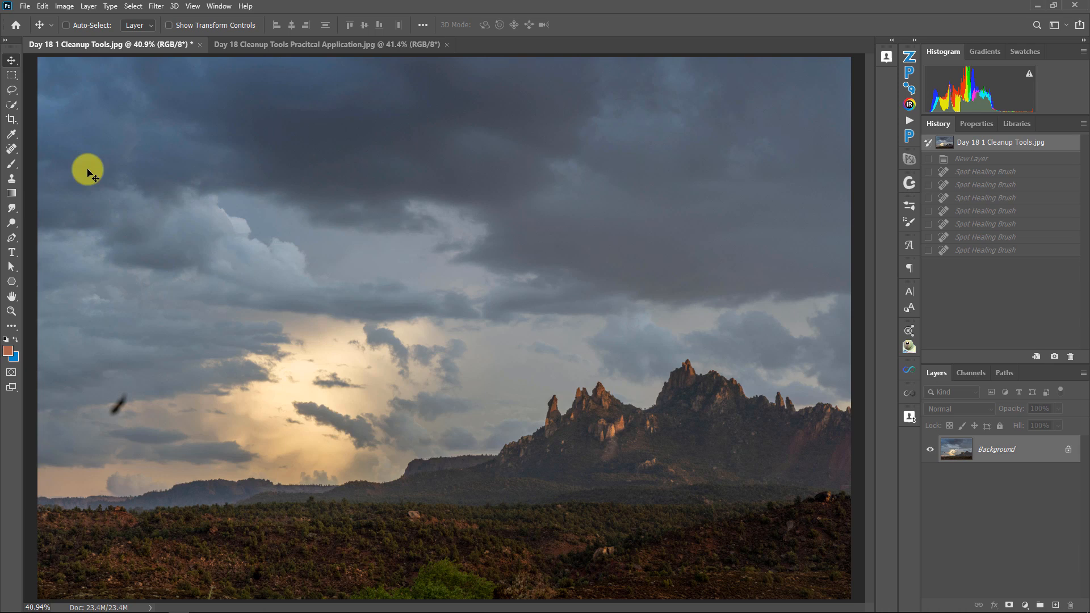
- Activate the Spot Healing Brush for retouching the dark blurred bird in the sky
{"action": "left_click", "coordinate": [14, 150]}
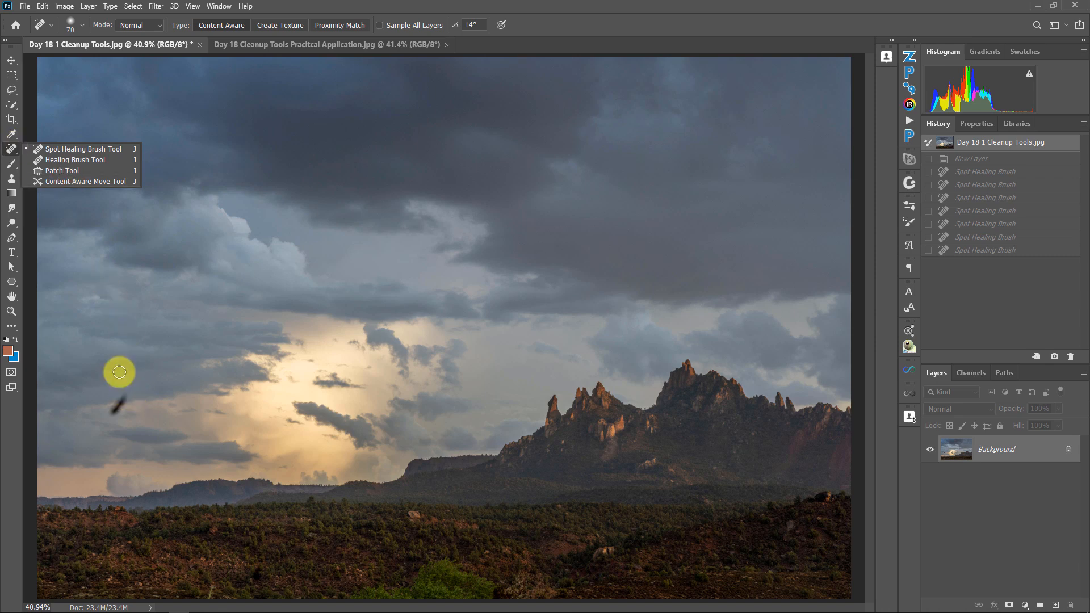
{"action": "left_click", "coordinate": [68, 150]}
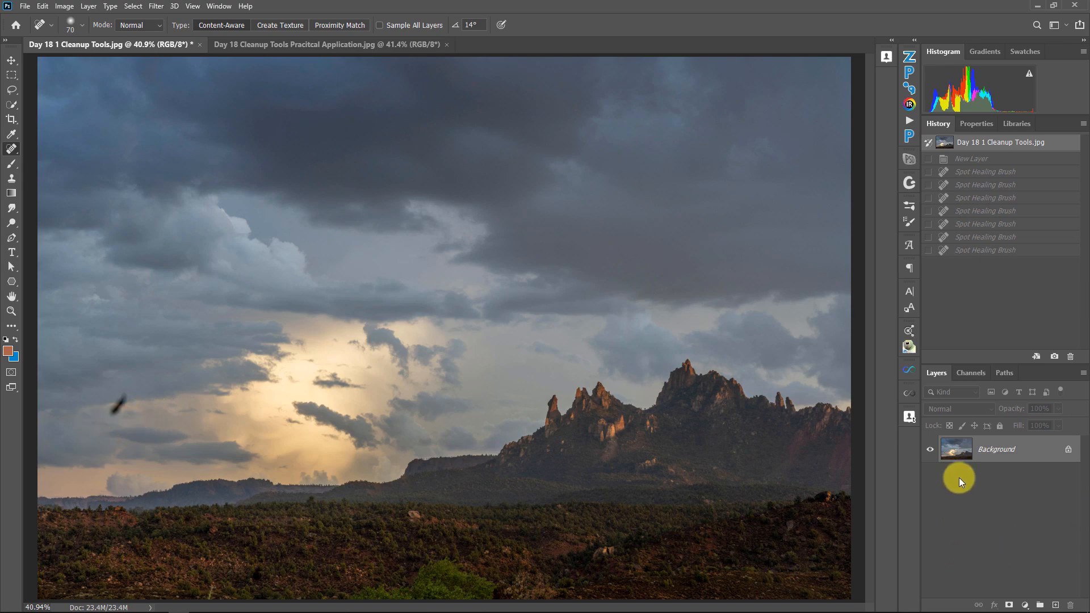
{"action": "left_click_drag", "start_coordinate": [101, 404], "coordinate": [170, 414]}
{"action": "left_click_drag", "start_coordinate": [219, 378], "coordinate": [270, 314]}
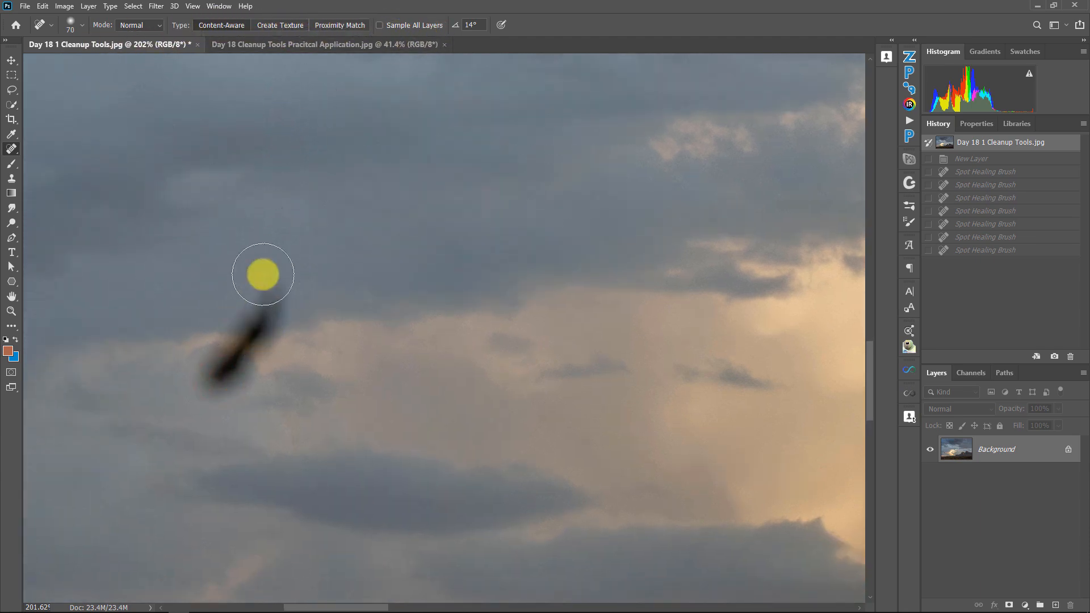
{"action": "left_click", "coordinate": [14, 147]}
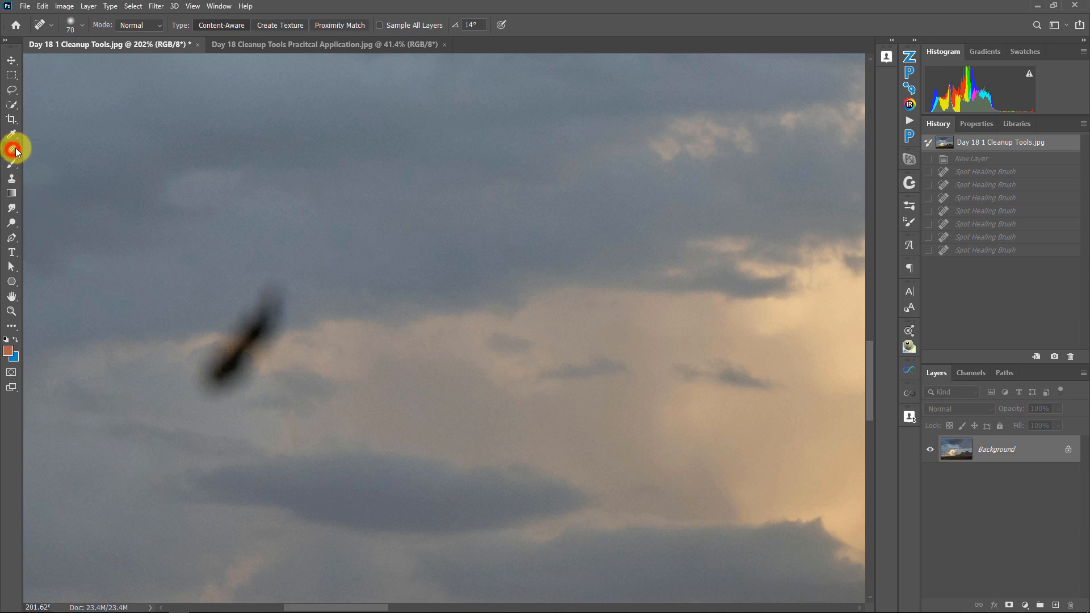
{"action": "left_click", "coordinate": [56, 148]}
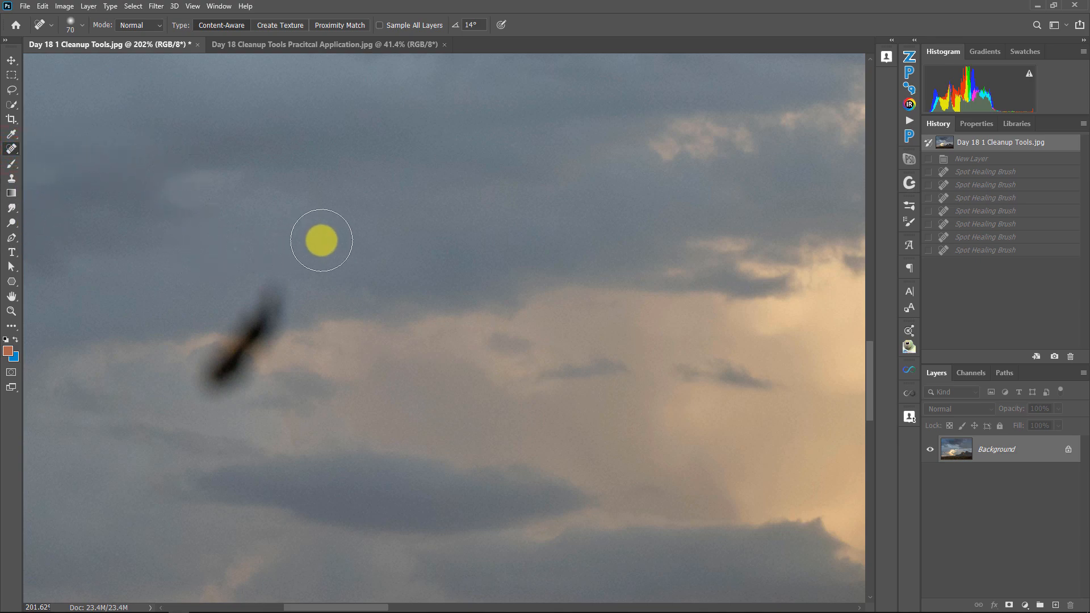
- Try removing the dark blurred bird with the Spot Healing Brush at 100% hardness, touching up the area beneath it
{"action": "right_click", "coordinate": [318, 241]}
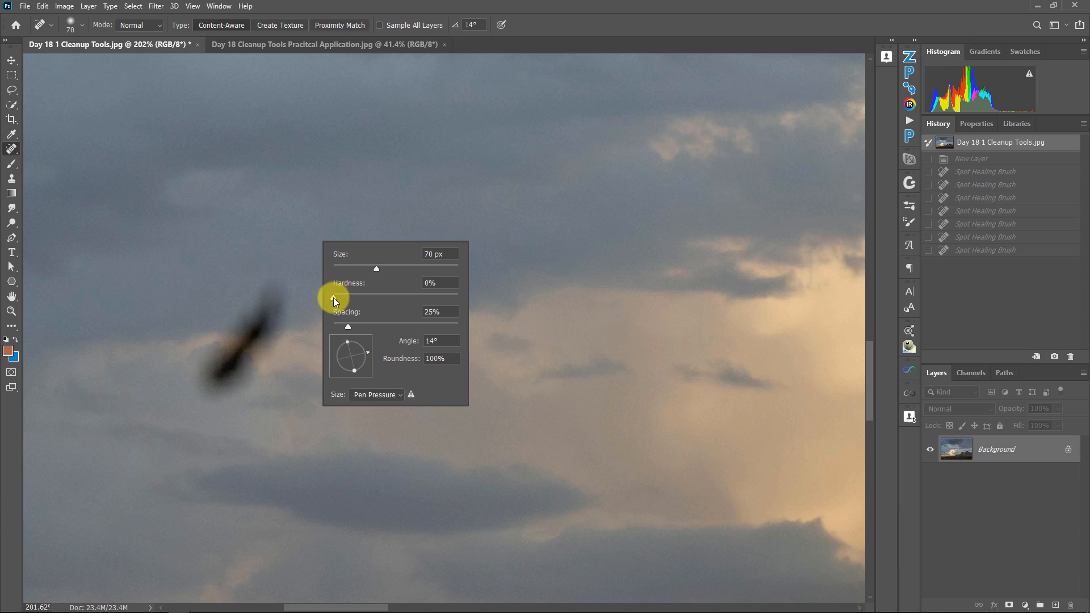
{"action": "left_click_drag", "start_coordinate": [333, 298], "coordinate": [487, 297]}
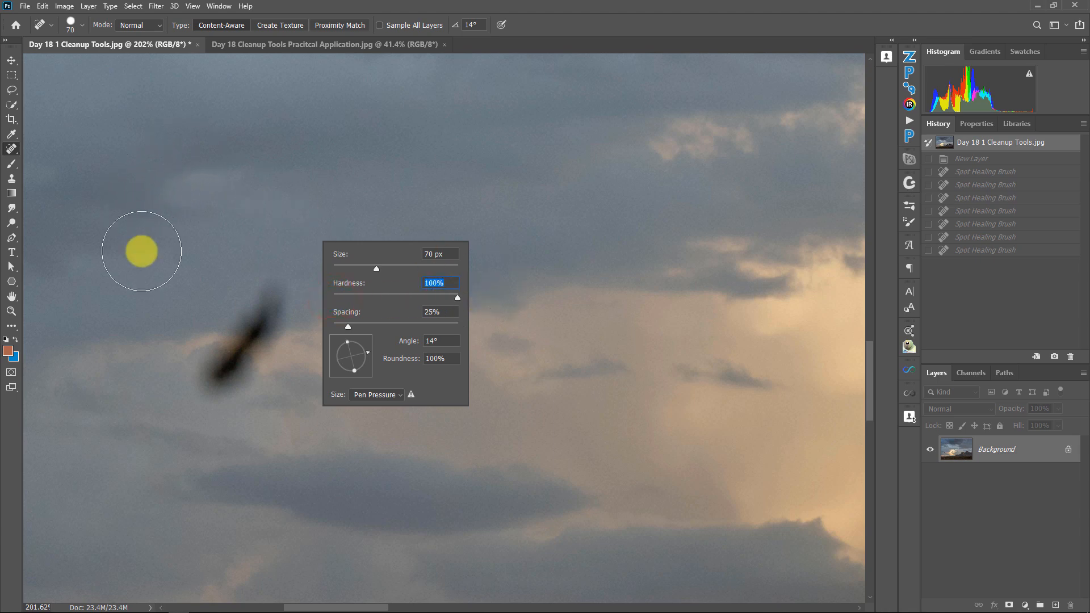
{"action": "mouse_move", "coordinate": [250, 290]}
{"action": "left_mouse_down"}
{"action": "mouse_move", "coordinate": [222, 353]}
{"action": "mouse_move", "coordinate": [280, 280]}
{"action": "mouse_move", "coordinate": [312, 368]}
{"action": "left_mouse_up"}
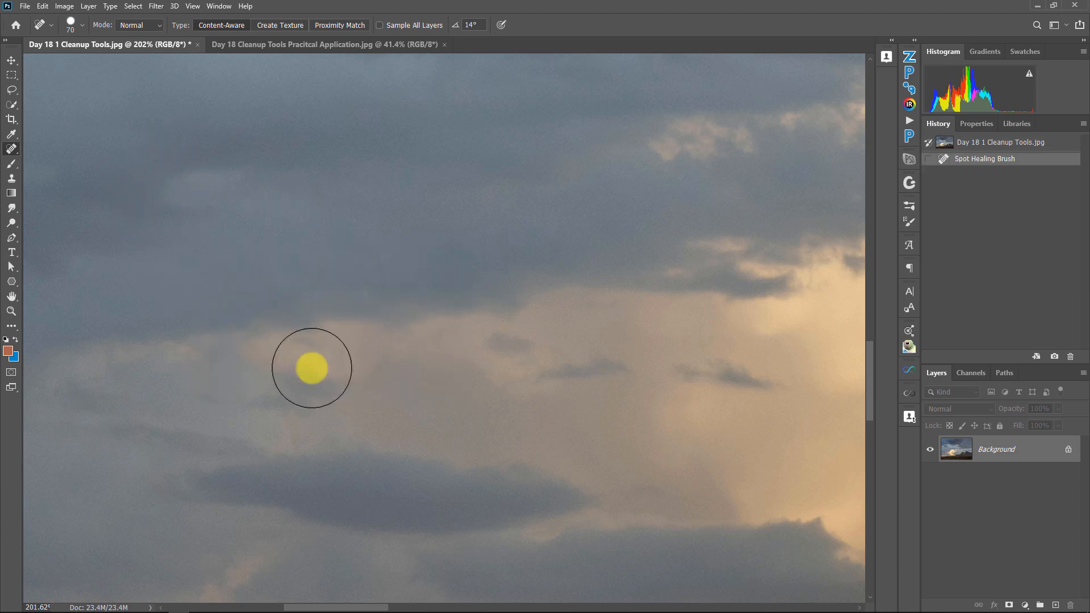
{"action": "left_click_drag", "start_coordinate": [217, 396], "coordinate": [207, 392]}
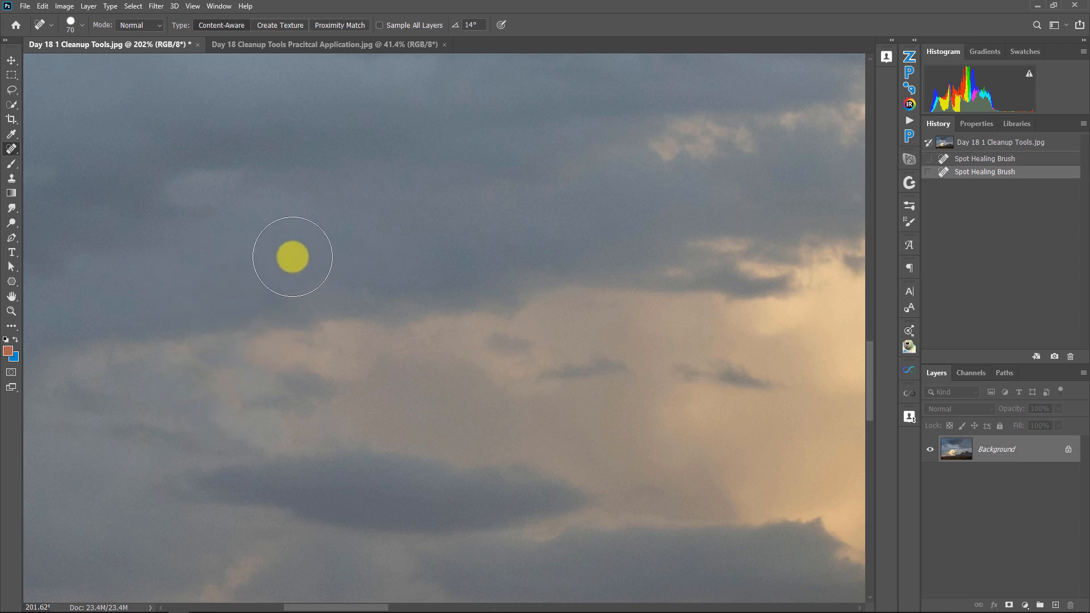
- Lower the Spot Healing Brush hardness to about 5%
{"action": "right_click", "coordinate": [236, 274]}
{"action": "left_click_drag", "start_coordinate": [374, 331], "coordinate": [257, 322]}
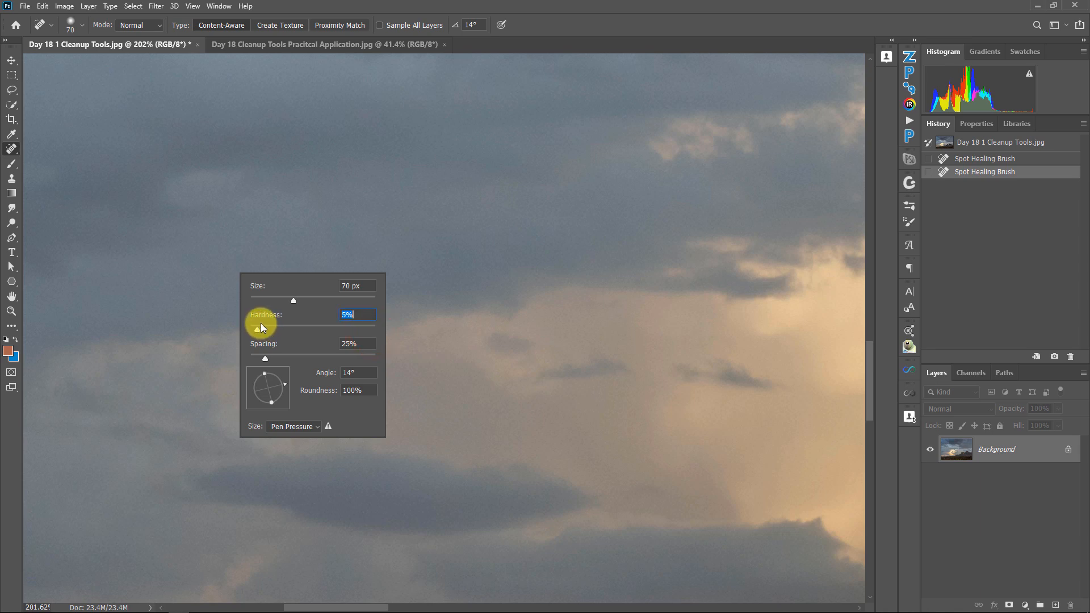
{"action": "left_click", "coordinate": [1018, 231]}
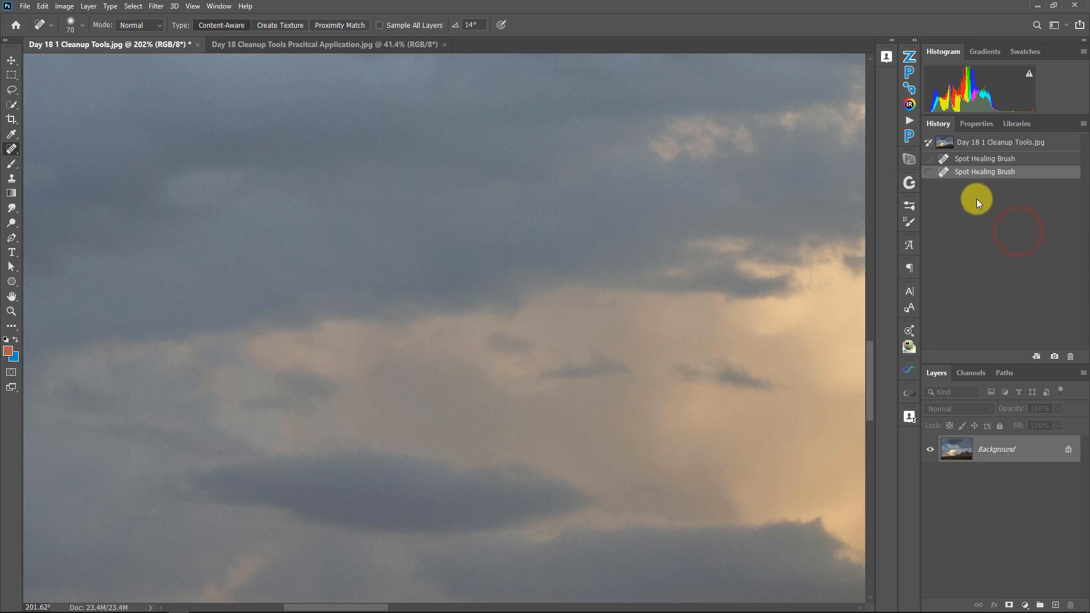
- Compare the healing strokes with the original through the history and revert to the image as opened
{"action": "left_click", "coordinate": [980, 159]}
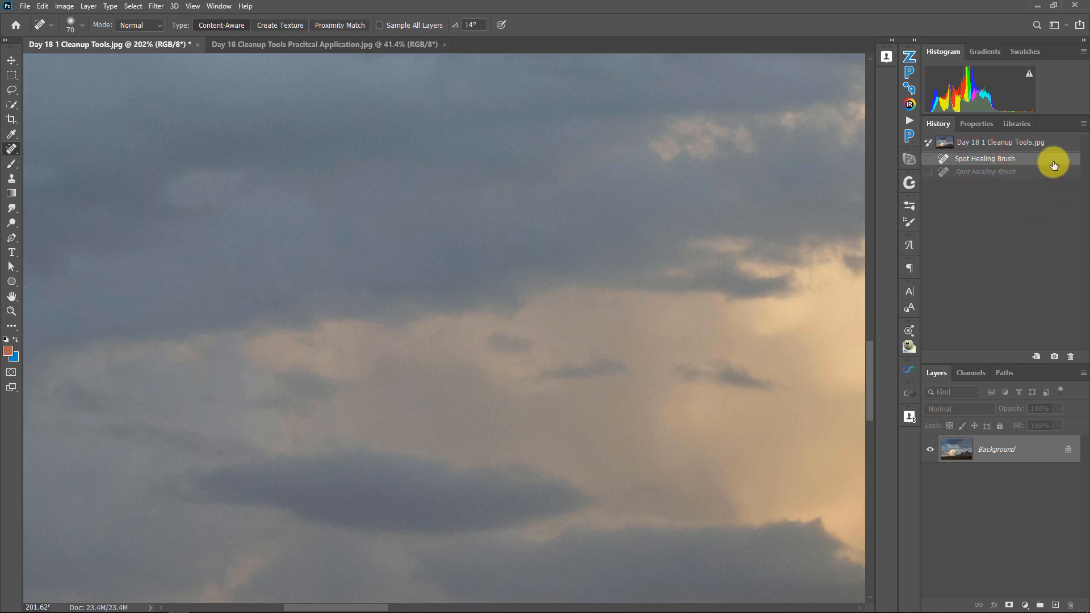
{"action": "left_click", "coordinate": [1007, 144]}
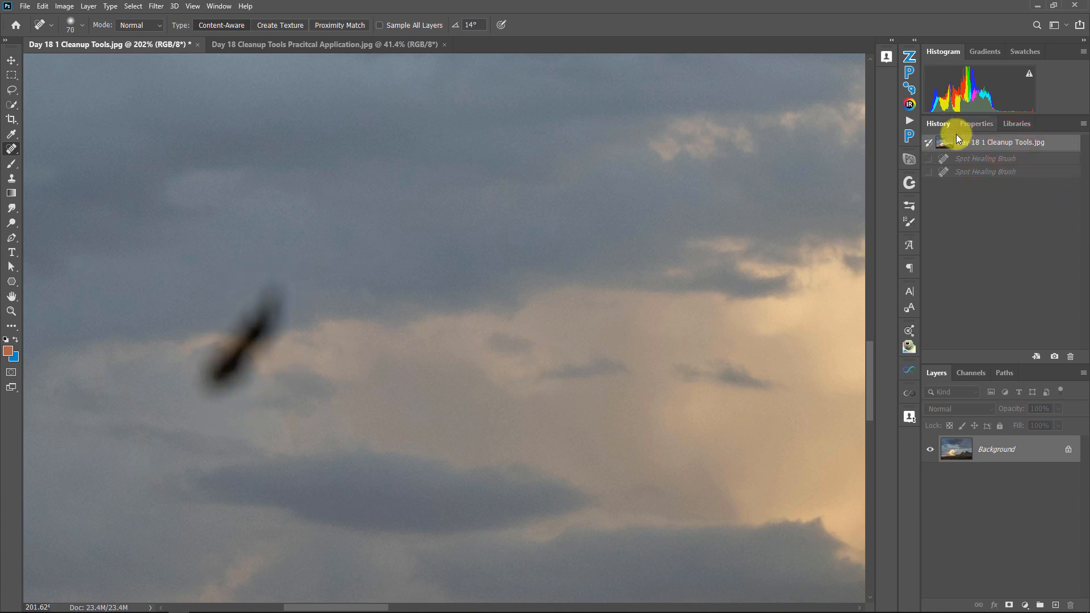
{"action": "left_click", "coordinate": [966, 172]}
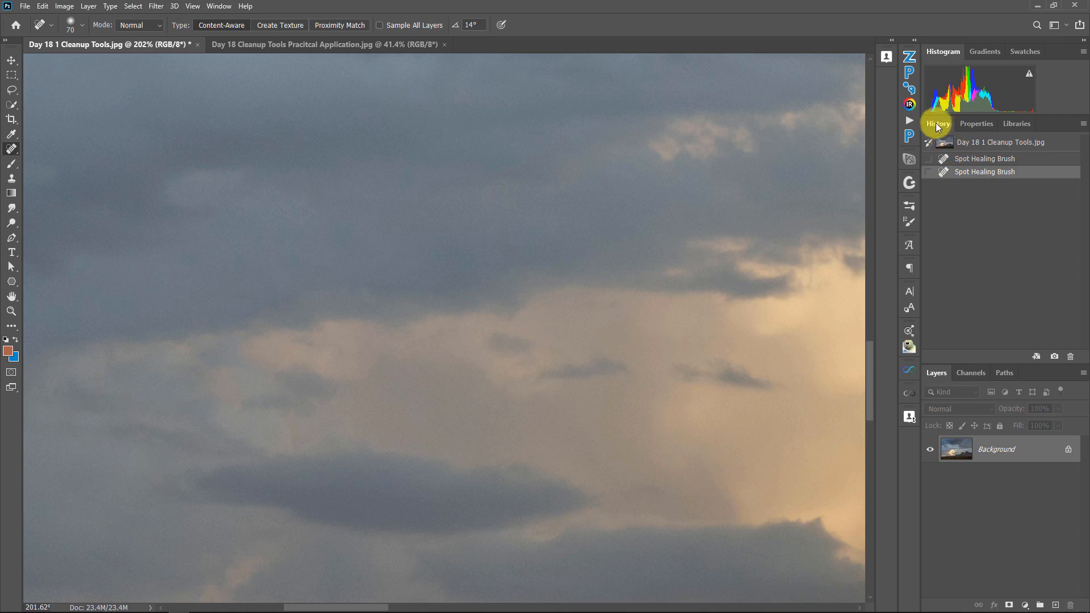
{"action": "left_click", "coordinate": [965, 143]}
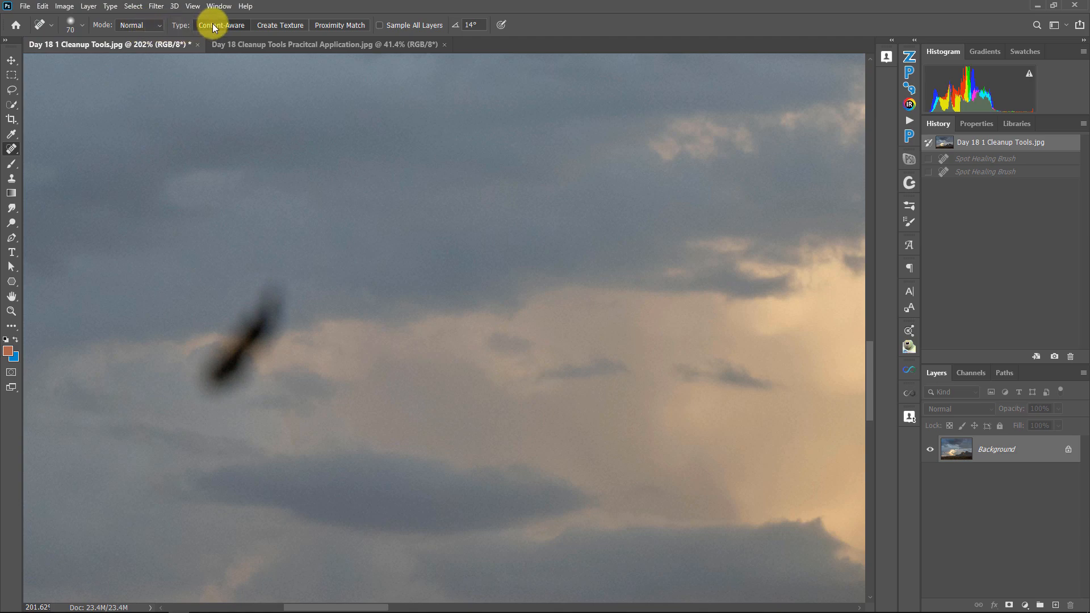
- Try healing the dark bird with one soft Content-Aware stroke, view the whole photo, and revert to the original image
{"action": "mouse_move", "coordinate": [266, 298]}
{"action": "left_mouse_down"}
{"action": "mouse_move", "coordinate": [241, 306]}
{"action": "mouse_move", "coordinate": [274, 301]}
{"action": "mouse_move", "coordinate": [243, 317]}
{"action": "mouse_move", "coordinate": [264, 321]}
{"action": "mouse_move", "coordinate": [225, 350]}
{"action": "mouse_move", "coordinate": [214, 380]}
{"action": "mouse_move", "coordinate": [230, 383]}
{"action": "mouse_move", "coordinate": [253, 326]}
{"action": "mouse_move", "coordinate": [233, 343]}
{"action": "mouse_move", "coordinate": [233, 376]}
{"action": "left_mouse_up"}
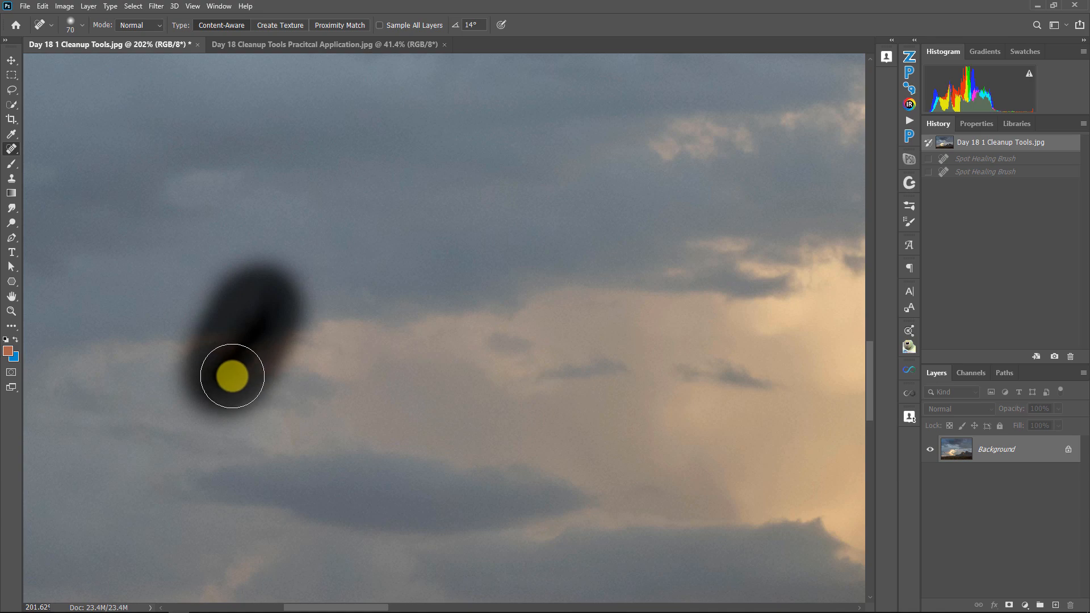
{"action": "left_click_drag", "start_coordinate": [233, 376], "coordinate": [279, 382]}
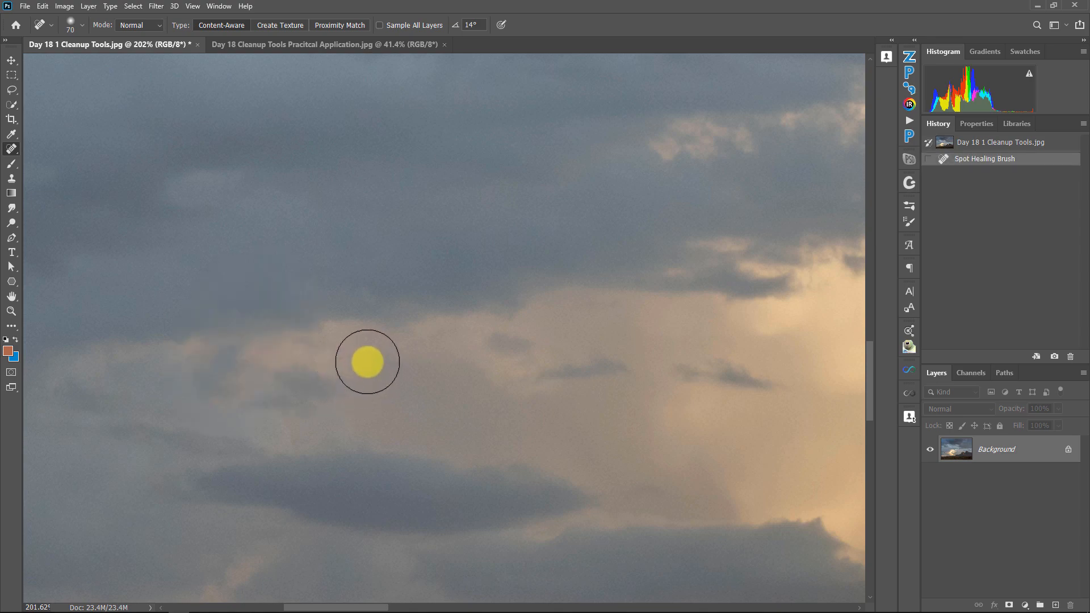
{"action": "key", "text": "ctrl+0"}
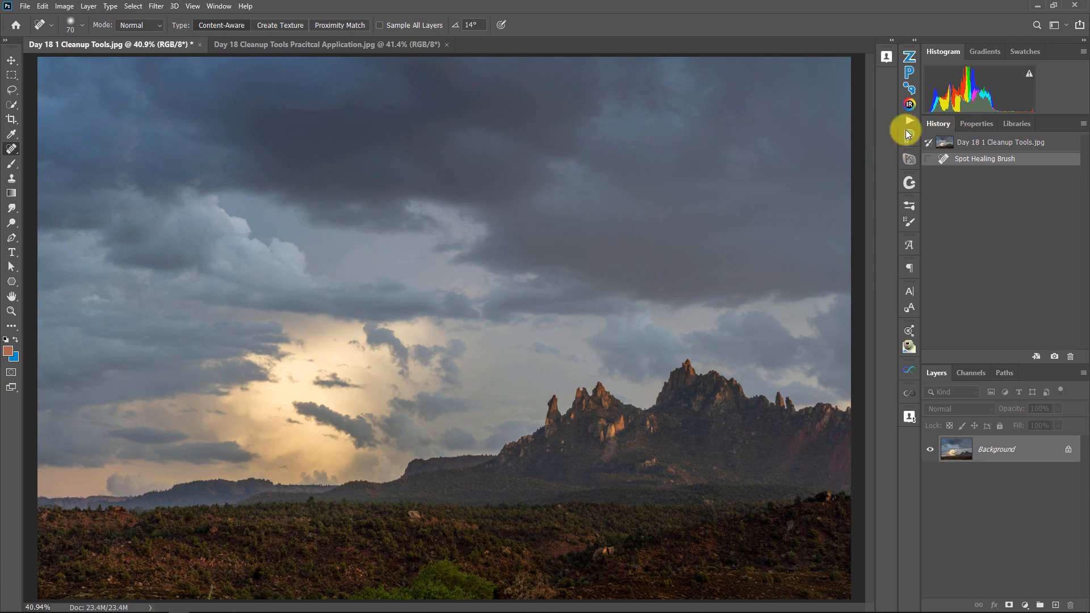
{"action": "left_click", "coordinate": [961, 142]}
- Try healing the dark bird with the Create Texture type, view the whole photo, and revert to the original image
{"action": "left_click", "coordinate": [115, 409]}
{"action": "left_click_drag", "start_coordinate": [193, 415], "coordinate": [195, 414]}
{"action": "mouse_move", "coordinate": [216, 291]}
{"action": "left_mouse_down"}
{"action": "mouse_move", "coordinate": [377, 256]}
{"action": "mouse_move", "coordinate": [336, 306]}
{"action": "mouse_move", "coordinate": [328, 359]}
{"action": "mouse_move", "coordinate": [335, 304]}
{"action": "mouse_move", "coordinate": [344, 323]}
{"action": "left_mouse_up"}
{"action": "left_click", "coordinate": [294, 20]}
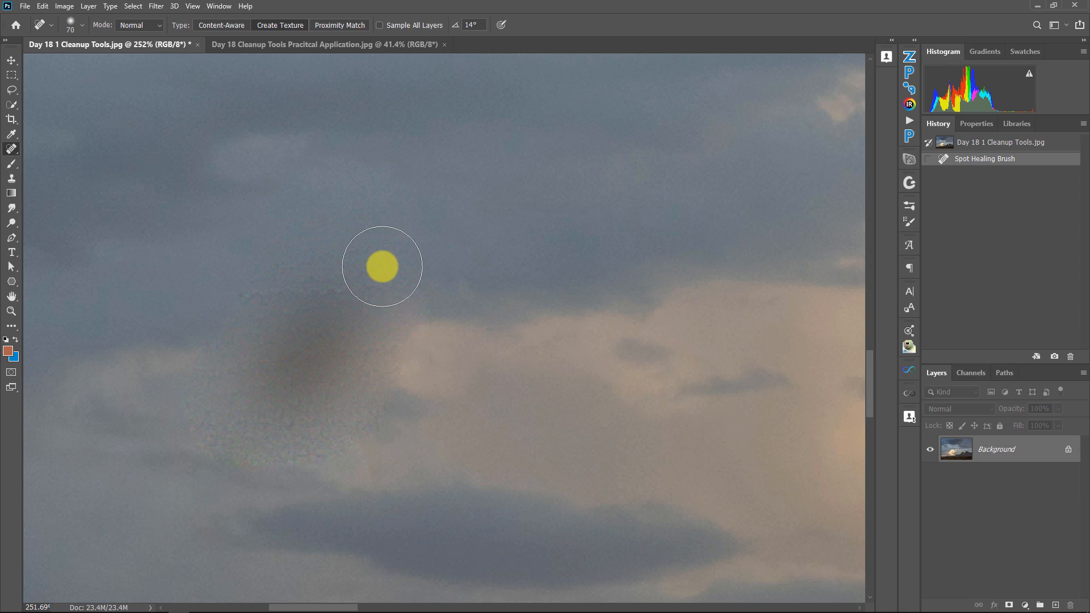
{"action": "right_click", "coordinate": [402, 276]}
{"action": "left_click", "coordinate": [432, 283]}
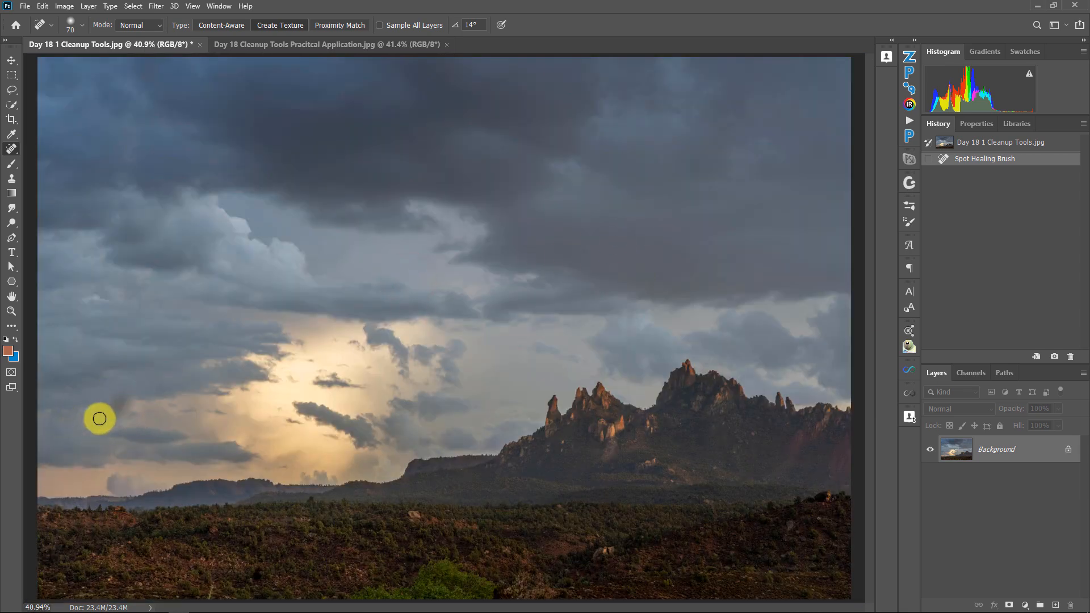
{"action": "left_click", "coordinate": [971, 147]}
- Try the Proximity Match healing type by painting over the dark bird in the sky
{"action": "left_click_drag", "start_coordinate": [118, 410], "coordinate": [292, 271]}
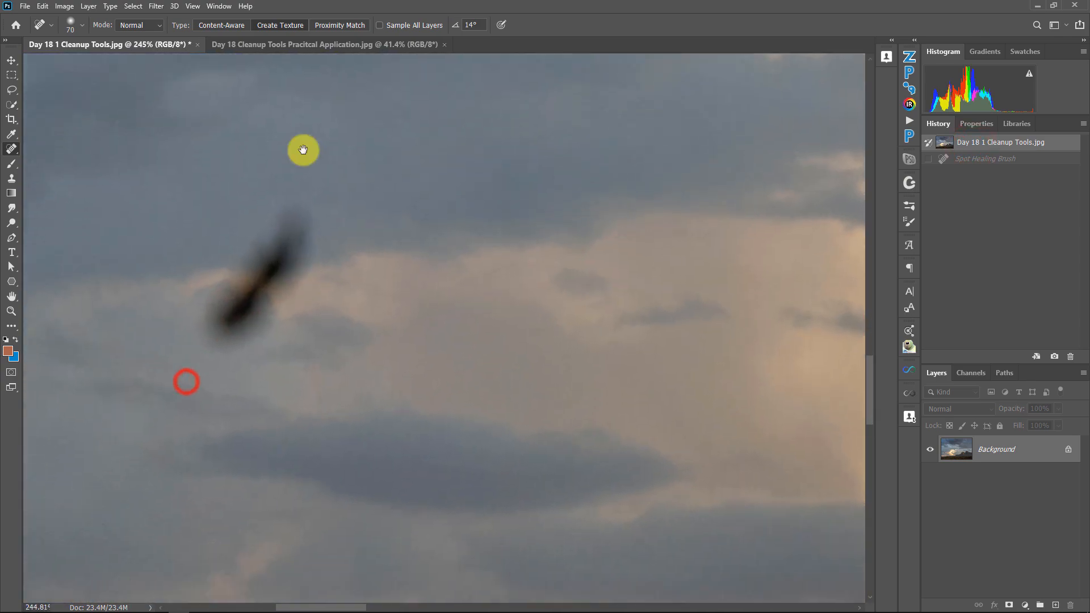
{"action": "left_click", "coordinate": [338, 28]}
{"action": "left_click_drag", "start_coordinate": [364, 135], "coordinate": [361, 214]}
{"action": "mouse_move", "coordinate": [307, 268]}
{"action": "left_mouse_down"}
{"action": "mouse_move", "coordinate": [268, 328]}
{"action": "mouse_move", "coordinate": [260, 309]}
{"action": "mouse_move", "coordinate": [310, 328]}
{"action": "left_mouse_up"}
{"action": "mouse_move", "coordinate": [233, 367]}
{"action": "left_mouse_down"}
{"action": "mouse_move", "coordinate": [231, 344]}
{"action": "mouse_move", "coordinate": [235, 369]}
{"action": "left_mouse_up"}
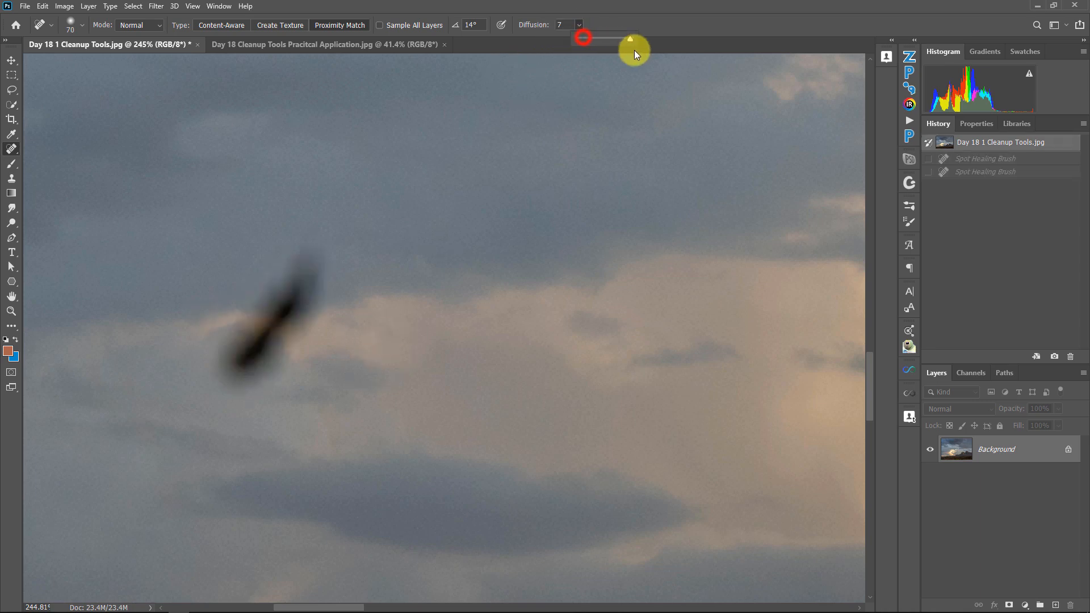
- Try healing the bird with Proximity Match at diffusion 1, inspect the area, and revert to the original image
{"action": "mouse_move", "coordinate": [294, 263]}
{"action": "left_mouse_down"}
{"action": "mouse_move", "coordinate": [298, 287]}
{"action": "mouse_move", "coordinate": [236, 363]}
{"action": "left_mouse_up"}
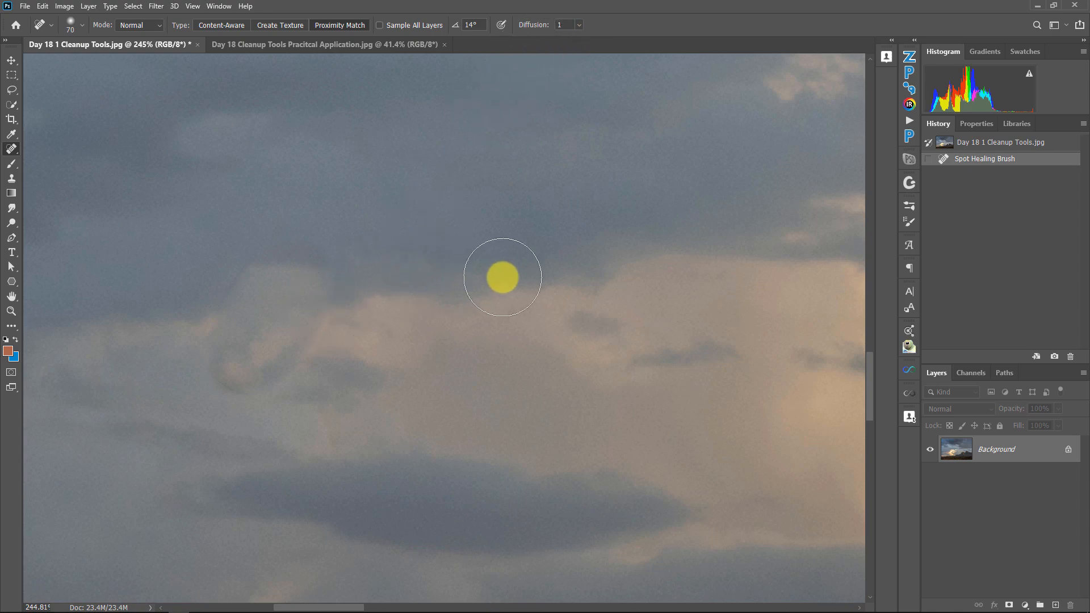
{"action": "right_click", "coordinate": [374, 305]}
{"action": "left_click", "coordinate": [377, 306]}
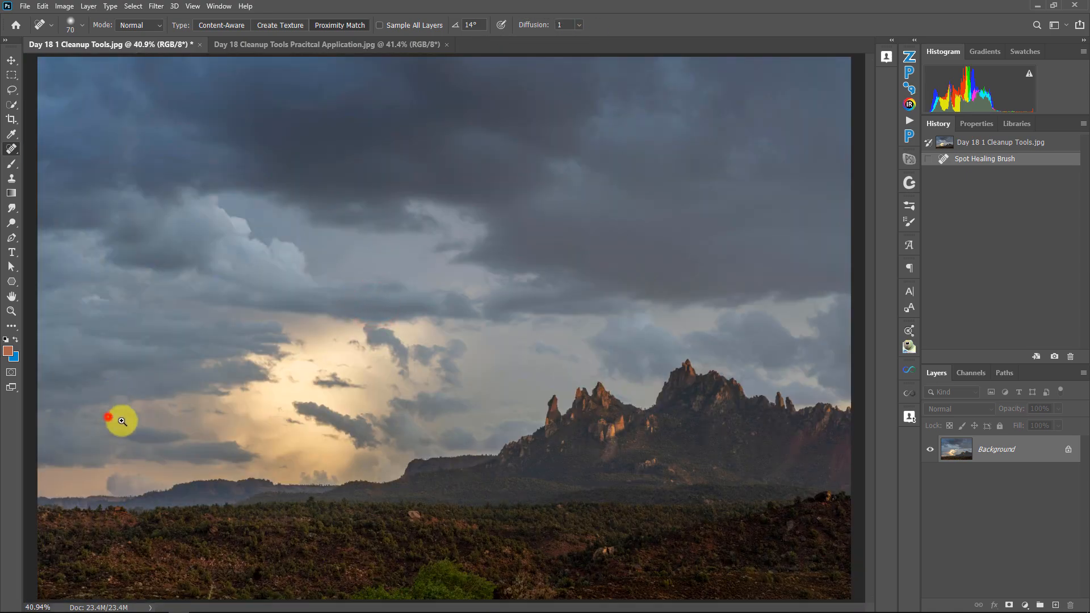
{"action": "left_click_drag", "start_coordinate": [108, 417], "coordinate": [182, 426]}
{"action": "left_click", "coordinate": [998, 143]}
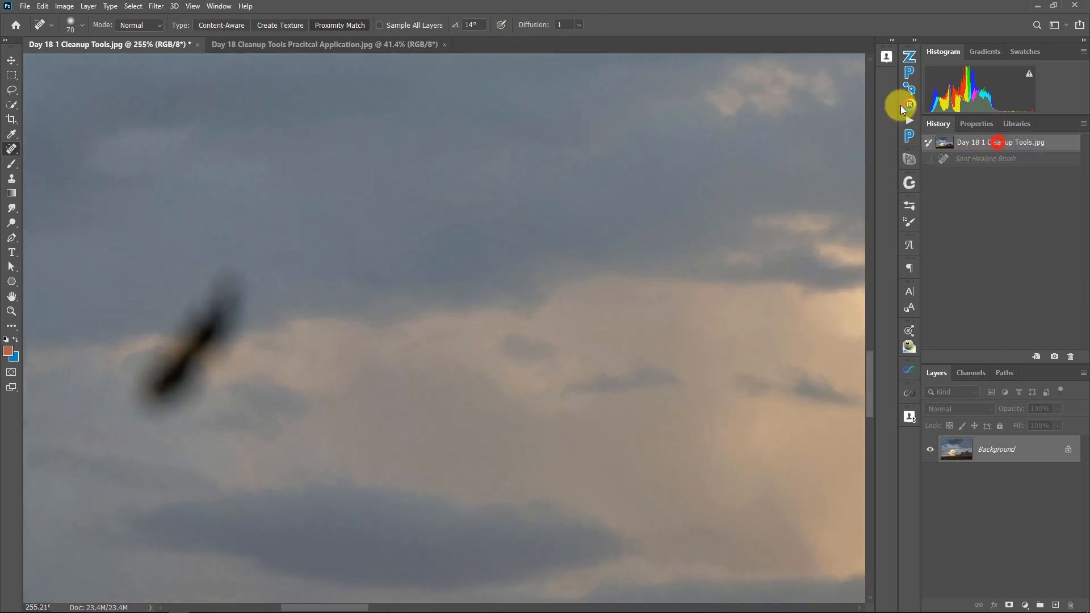
- Set the diffusion to 7, try healing the bird with Proximity Match, and revert to the original image
{"action": "left_click_drag", "start_coordinate": [625, 40], "coordinate": [627, 40]}
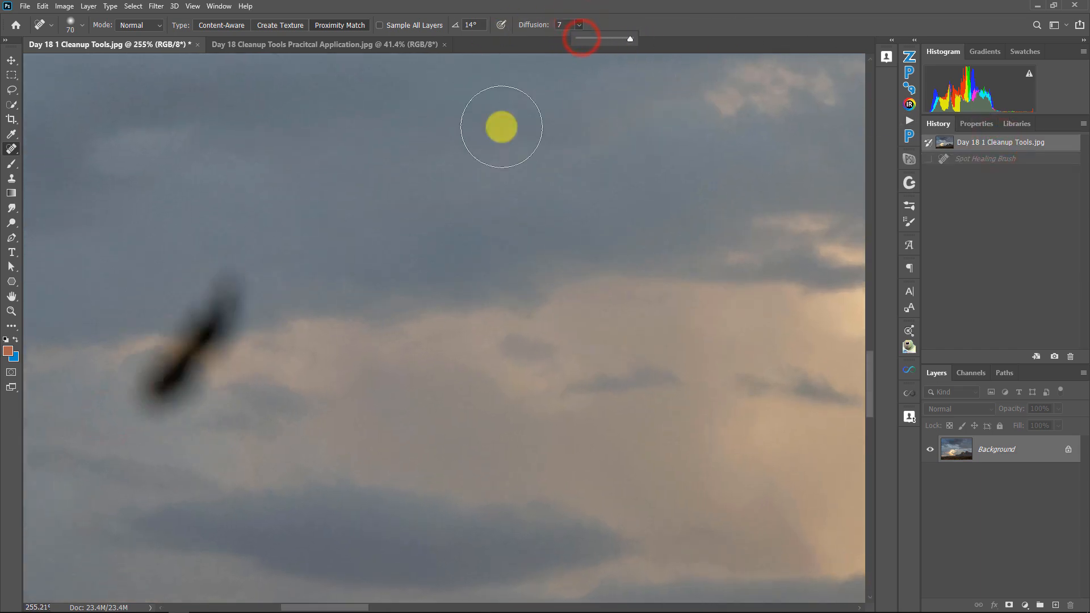
{"action": "mouse_move", "coordinate": [215, 280]}
{"action": "left_mouse_down"}
{"action": "mouse_move", "coordinate": [219, 332]}
{"action": "mouse_move", "coordinate": [156, 393]}
{"action": "mouse_move", "coordinate": [171, 348]}
{"action": "mouse_move", "coordinate": [213, 317]}
{"action": "left_mouse_up"}
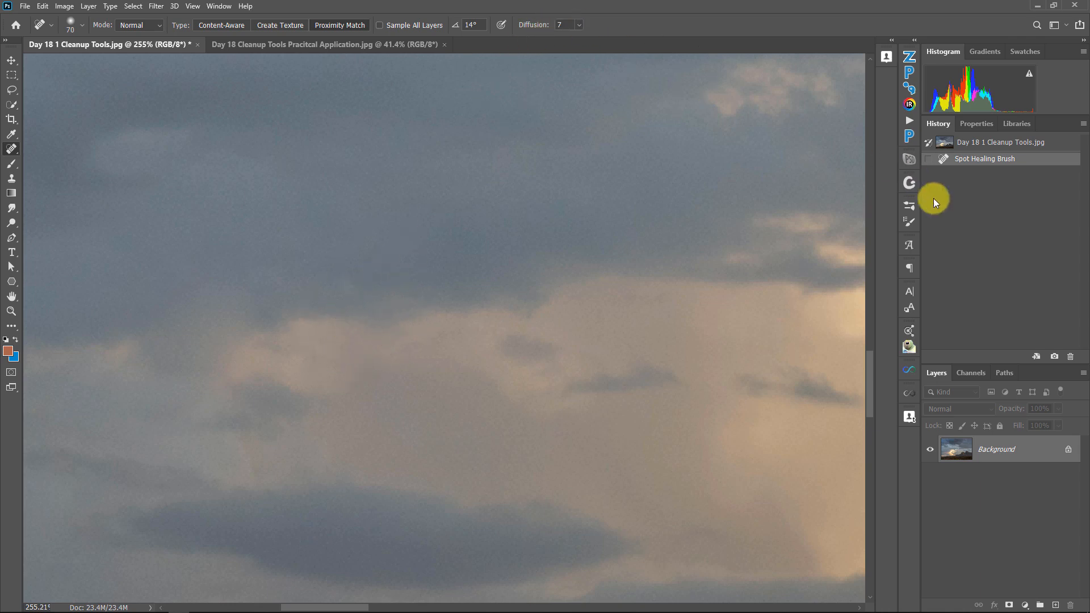
{"action": "left_click", "coordinate": [976, 147]}
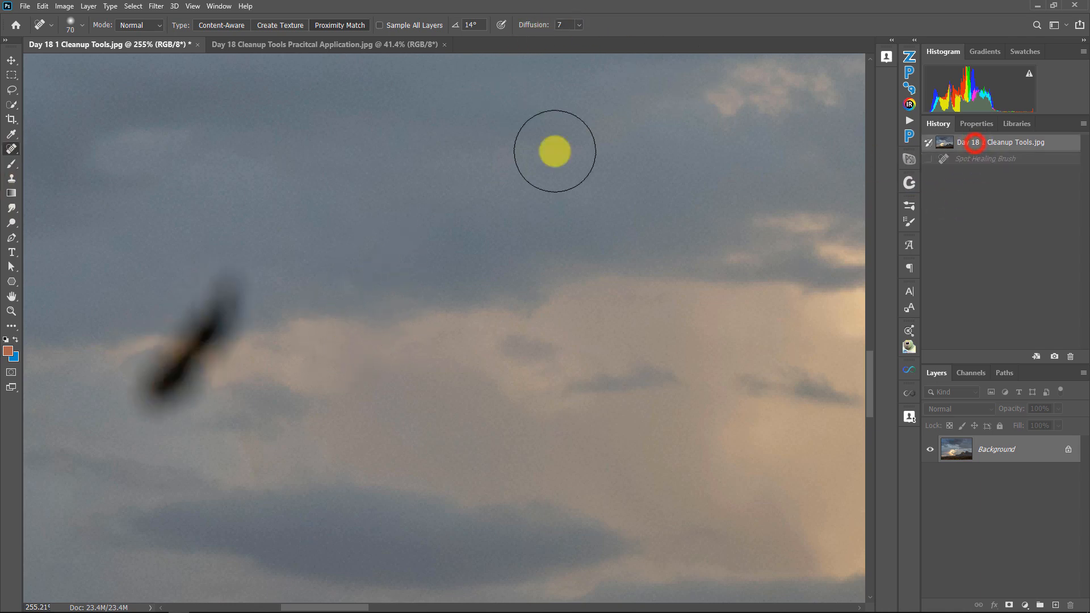
- Switch from the Spot Healing Brush to the Healing Brush tool
{"action": "right_click", "coordinate": [16, 151]}
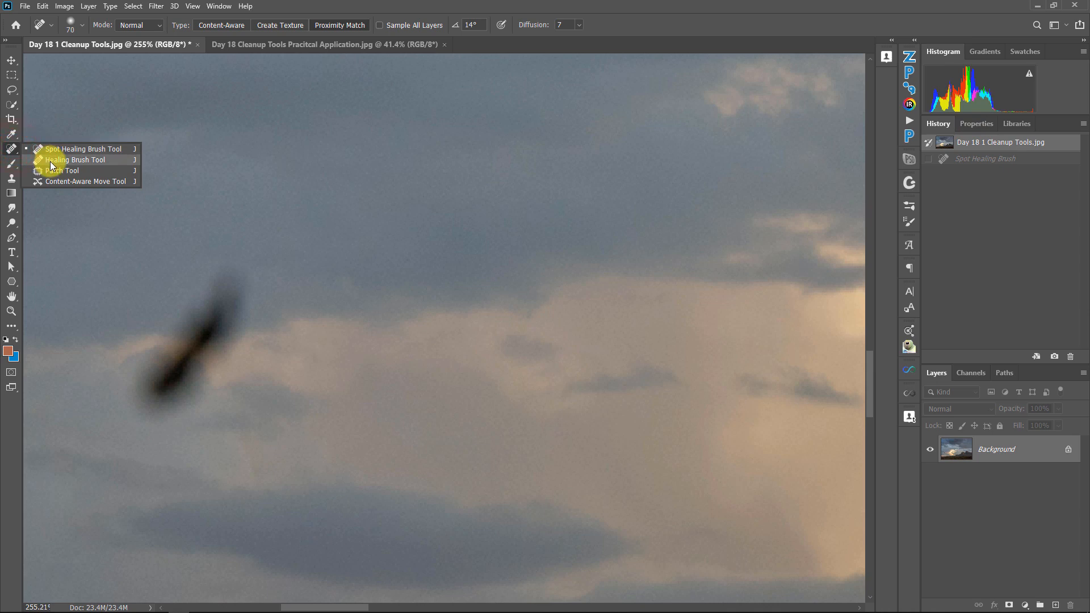
{"action": "left_click", "coordinate": [51, 160]}
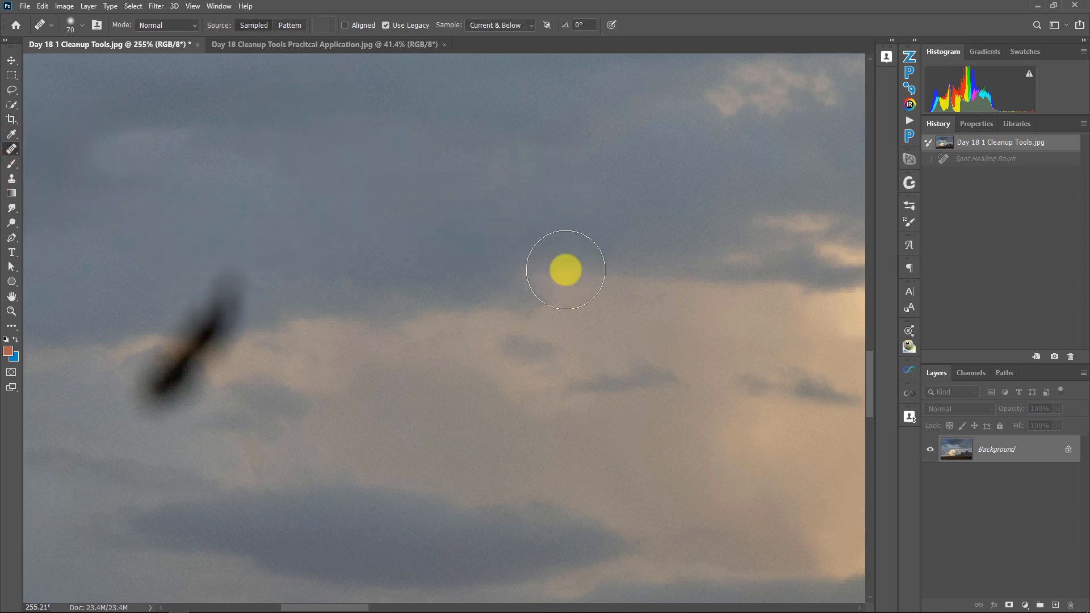
- Set the Healing Brush to sample Current & Below and turn off its Use Legacy option
{"action": "left_click", "coordinate": [509, 28]}
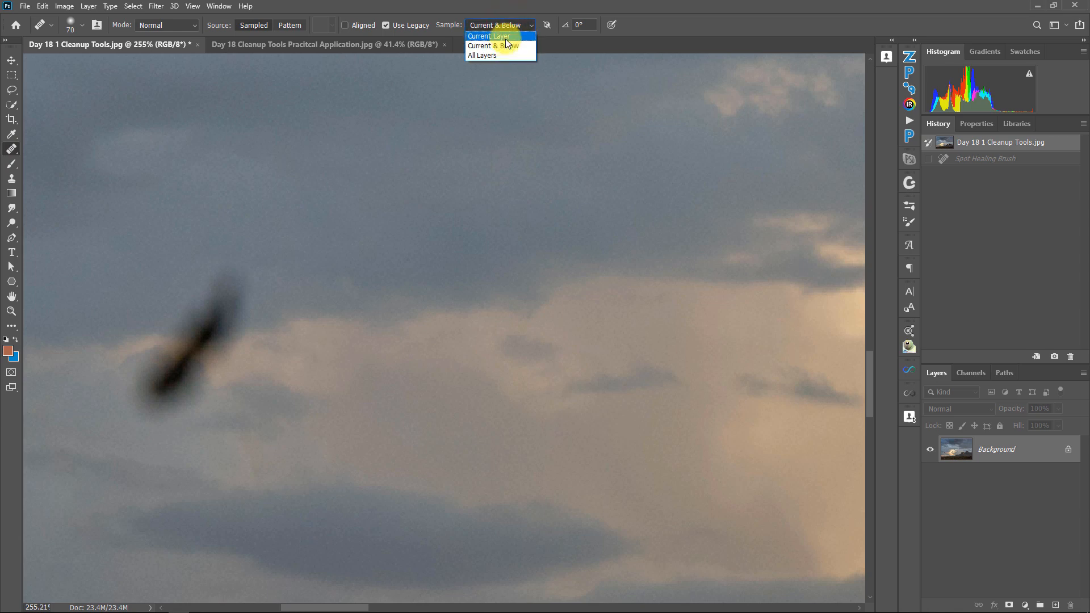
{"action": "left_click", "coordinate": [494, 47]}
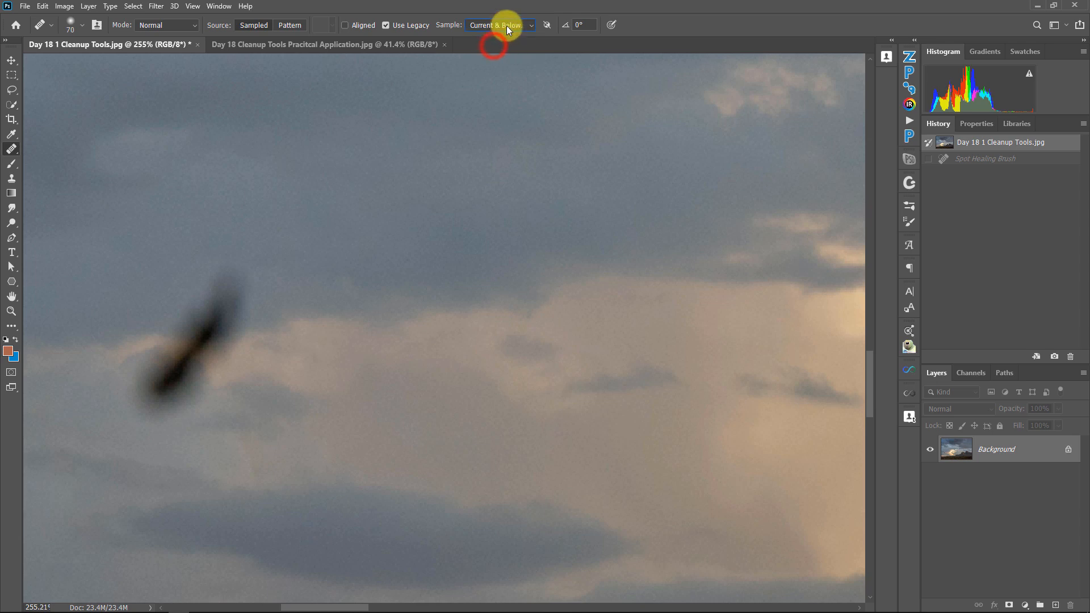
{"action": "left_click", "coordinate": [386, 27]}
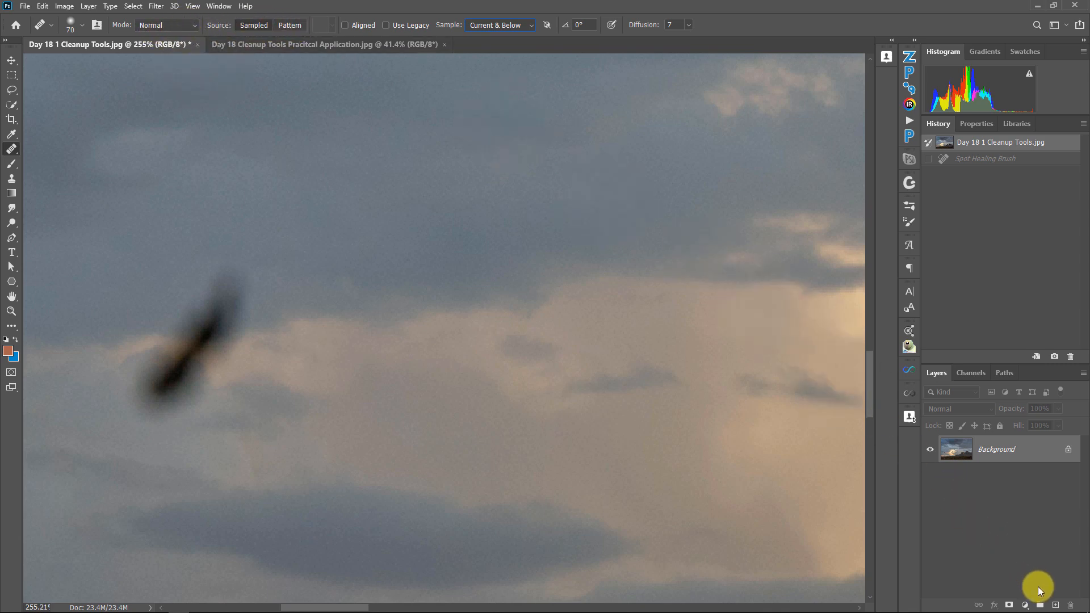
- Add a new layer and heal the bird on it with the Healing Brush, sampling the nearby cloud edge and small cloud
{"action": "left_click", "coordinate": [1055, 604]}
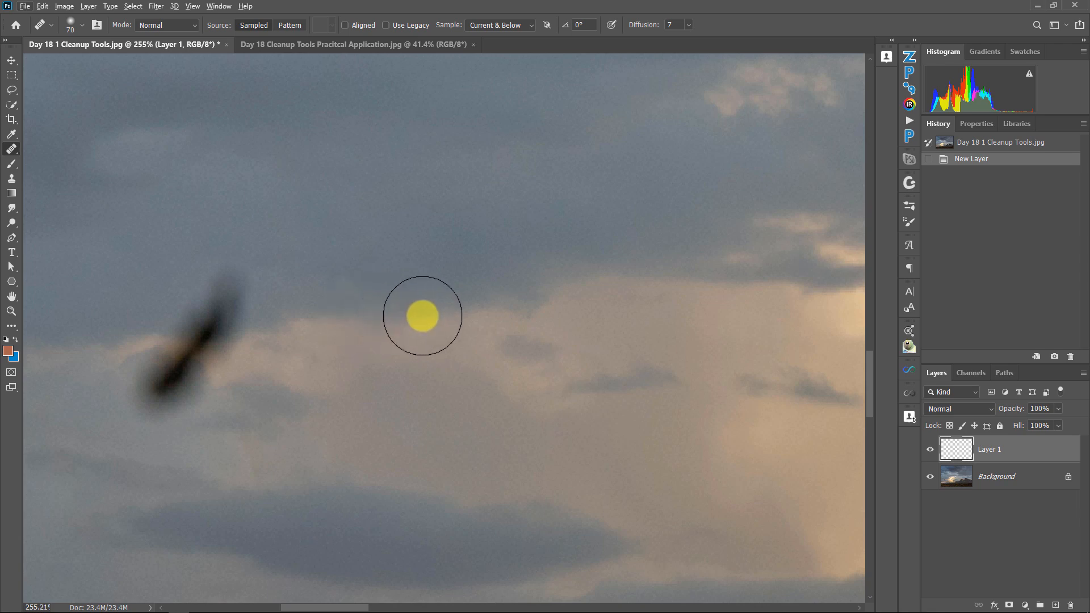
{"action": "key", "text": "alt"}
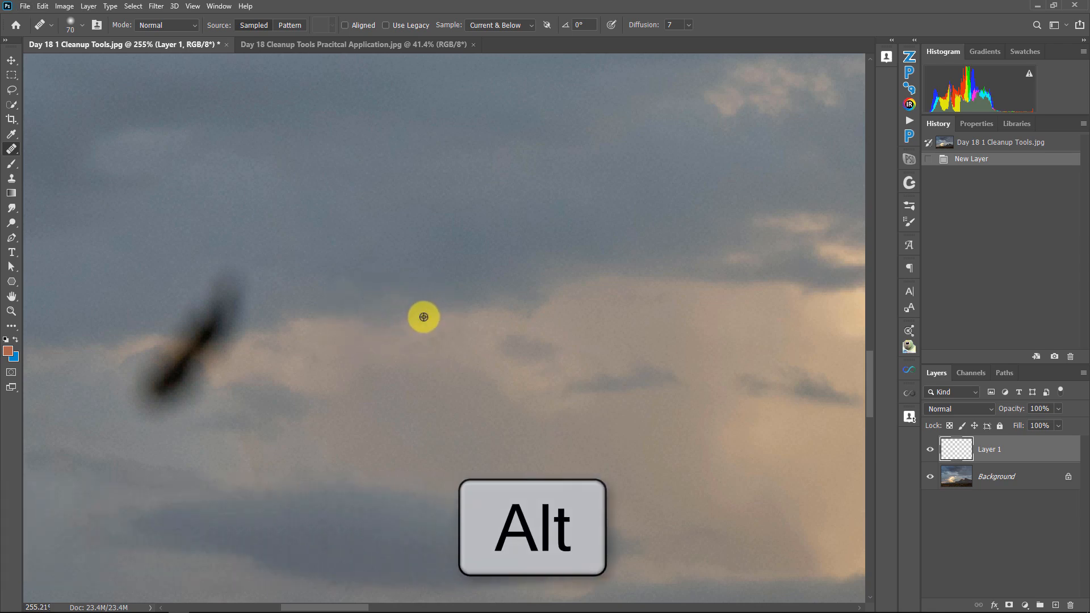
{"action": "left_click", "coordinate": [467, 311], "text": "alt"}
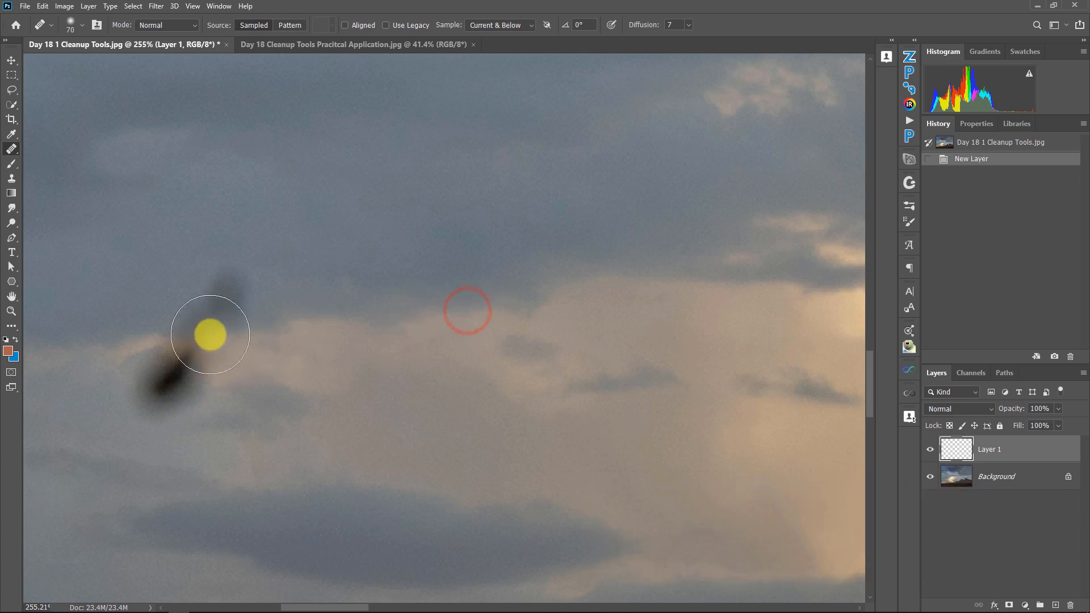
{"action": "mouse_move", "coordinate": [194, 339]}
{"action": "left_mouse_down"}
{"action": "mouse_move", "coordinate": [226, 323]}
{"action": "mouse_move", "coordinate": [215, 309]}
{"action": "mouse_move", "coordinate": [228, 288]}
{"action": "mouse_move", "coordinate": [198, 298]}
{"action": "mouse_move", "coordinate": [211, 308]}
{"action": "mouse_move", "coordinate": [183, 307]}
{"action": "mouse_move", "coordinate": [159, 294]}
{"action": "mouse_move", "coordinate": [170, 273]}
{"action": "left_mouse_up"}
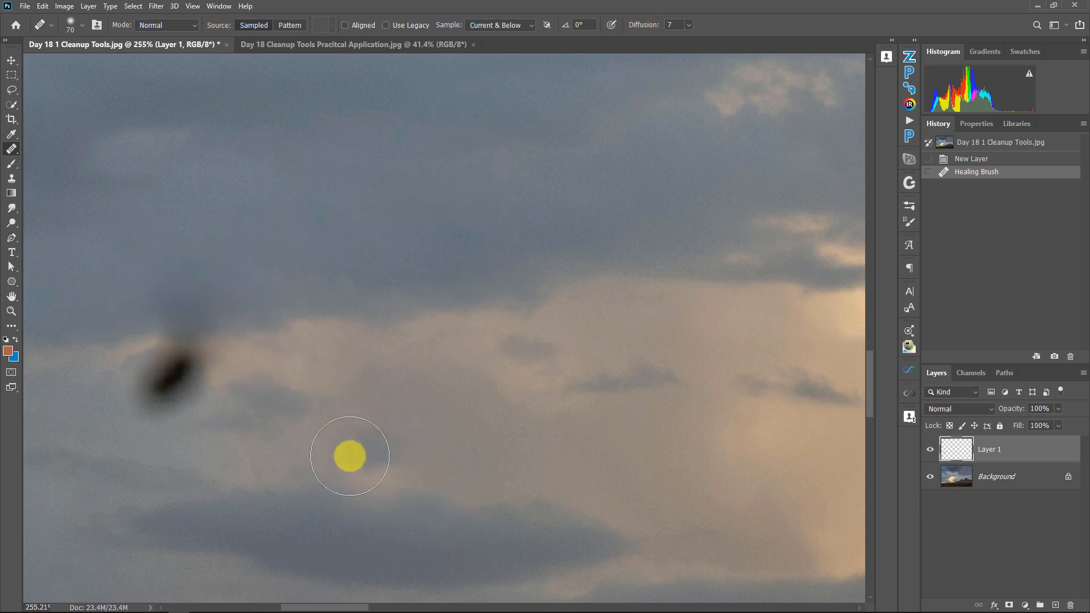
{"action": "left_click", "coordinate": [267, 405], "text": "alt"}
{"action": "mouse_move", "coordinate": [173, 391]}
{"action": "left_mouse_down"}
{"action": "mouse_move", "coordinate": [155, 383]}
{"action": "mouse_move", "coordinate": [209, 363]}
{"action": "mouse_move", "coordinate": [156, 345]}
{"action": "left_mouse_up"}
{"action": "left_click", "coordinate": [565, 361]}
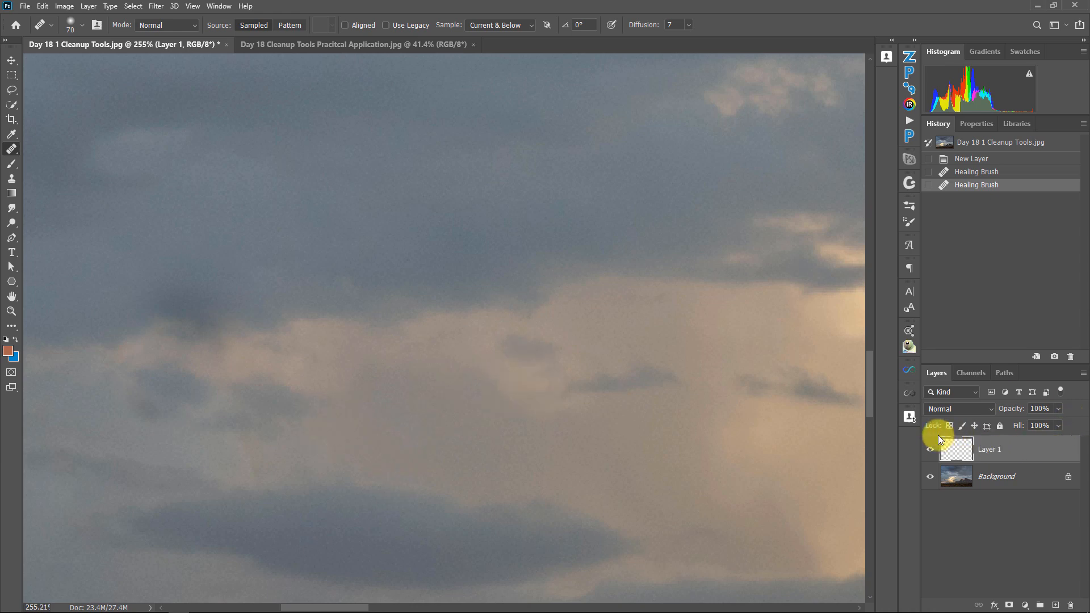
- Compare the whole image with and without the healing layer, leaving that layer hidden
{"action": "right_click", "coordinate": [376, 305]}
{"action": "left_click", "coordinate": [385, 312]}
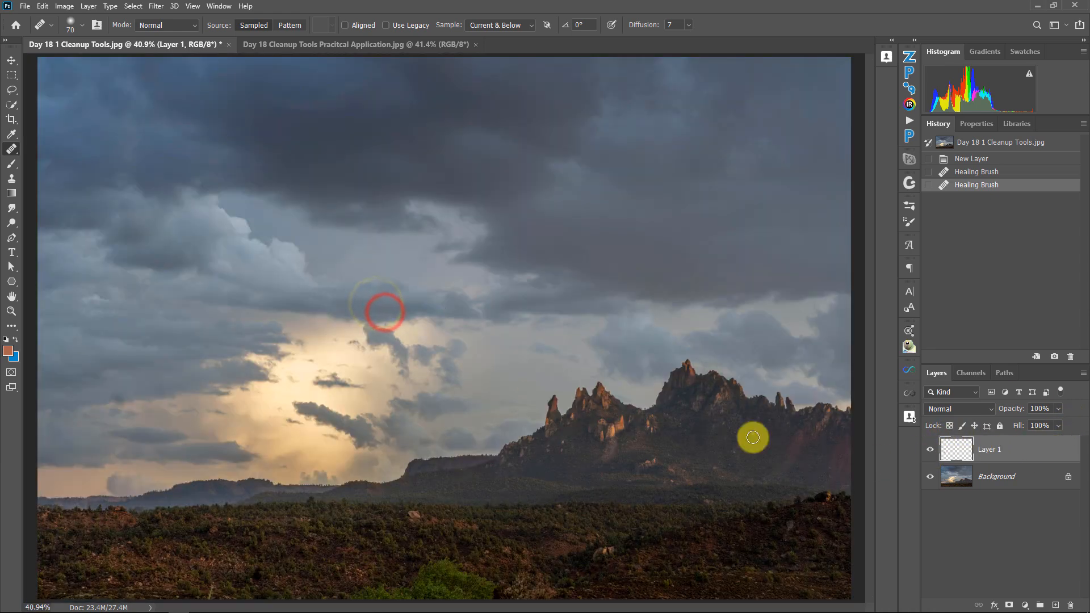
{"action": "left_click", "coordinate": [929, 454]}
{"action": "left_click", "coordinate": [929, 454]}
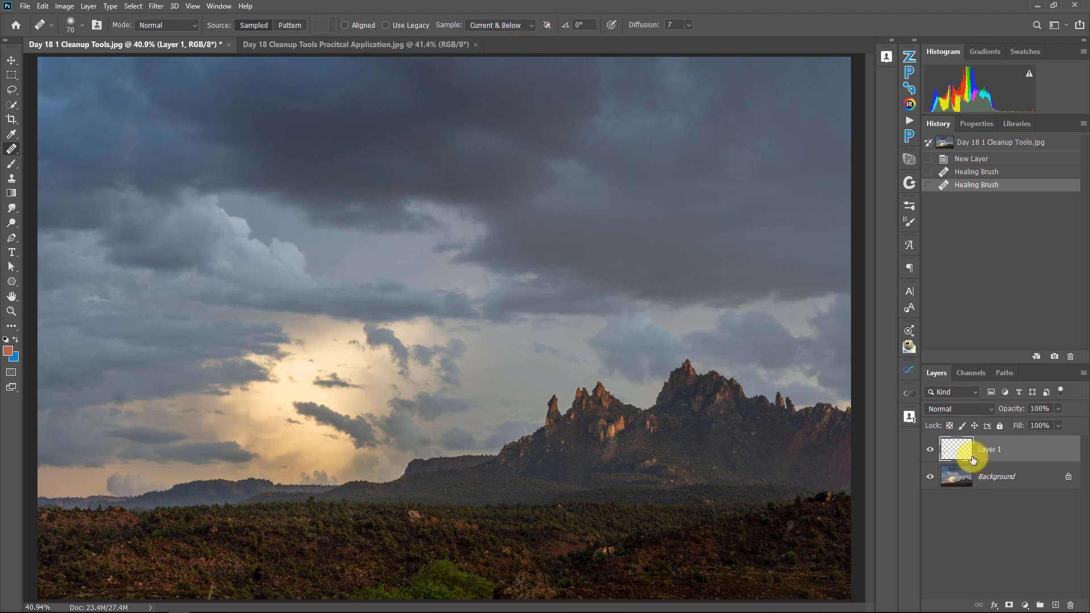
{"action": "left_click", "coordinate": [930, 453]}
{"action": "left_click", "coordinate": [931, 449]}
- Add a Curves adjustment above the Background and darken the image by bending the curve to input 158, output 103
{"action": "left_click", "coordinate": [973, 472]}
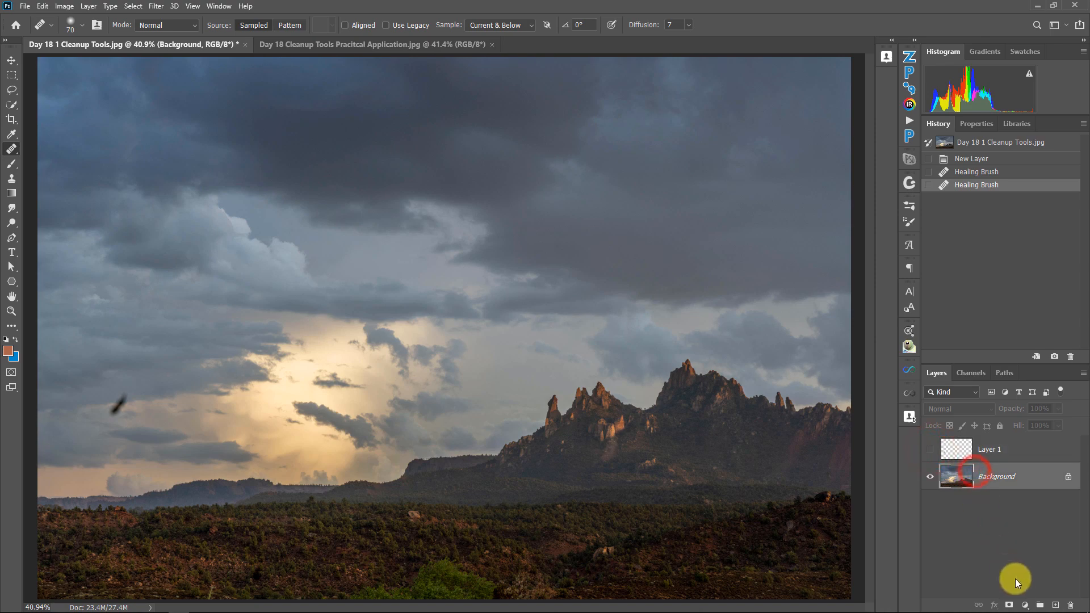
{"action": "left_click", "coordinate": [1025, 606]}
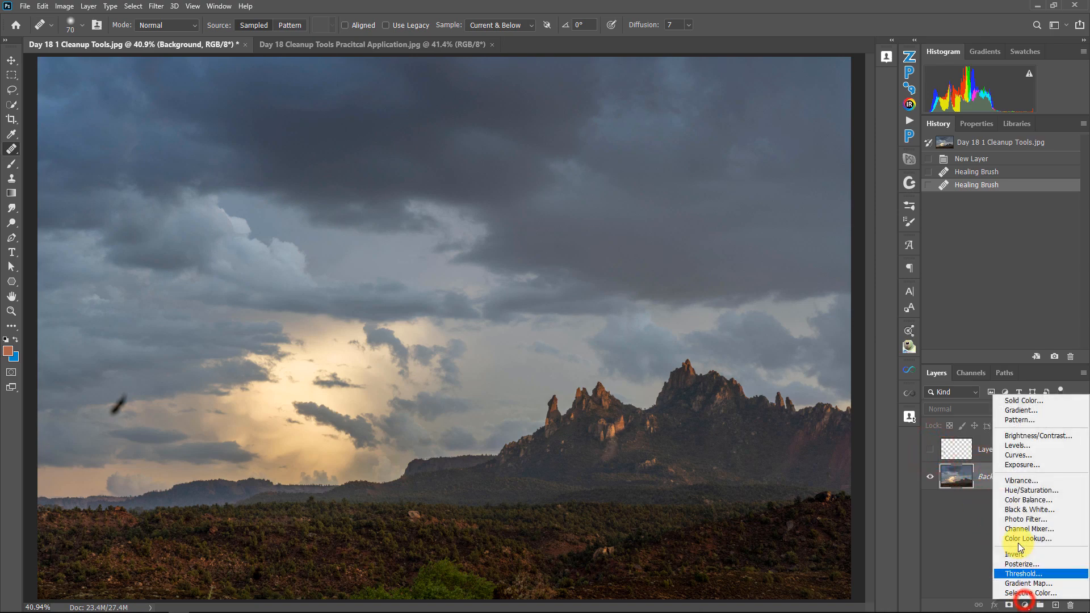
{"action": "left_click", "coordinate": [1016, 455]}
{"action": "left_click", "coordinate": [1017, 251]}
{"action": "left_click_drag", "start_coordinate": [1016, 251], "coordinate": [1025, 259]}
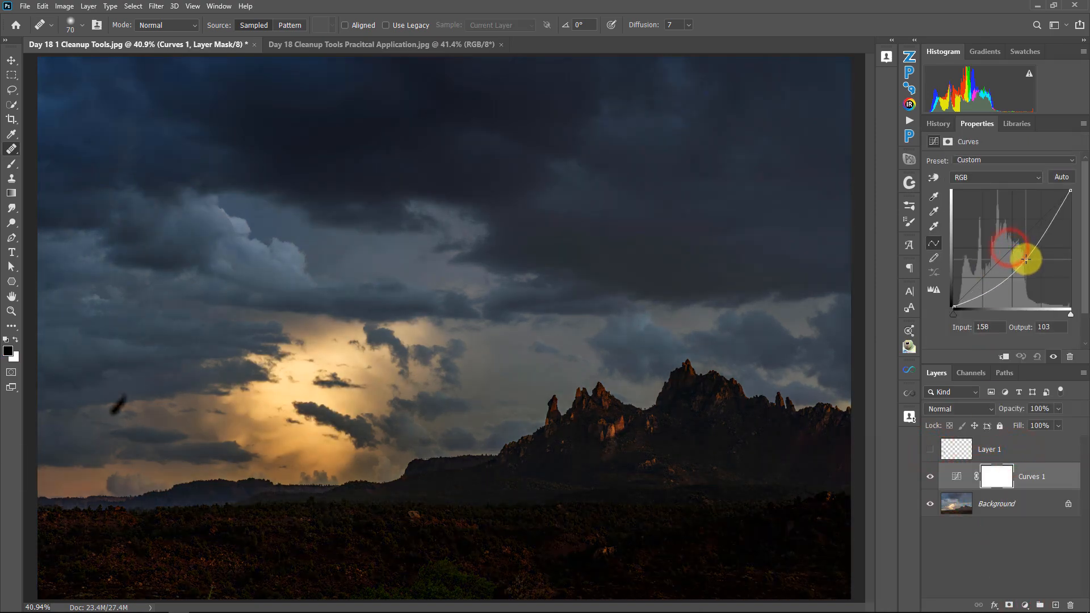
- Delete the hidden healing layer and add a new empty layer above the Curves adjustment
{"action": "left_click", "coordinate": [962, 451]}
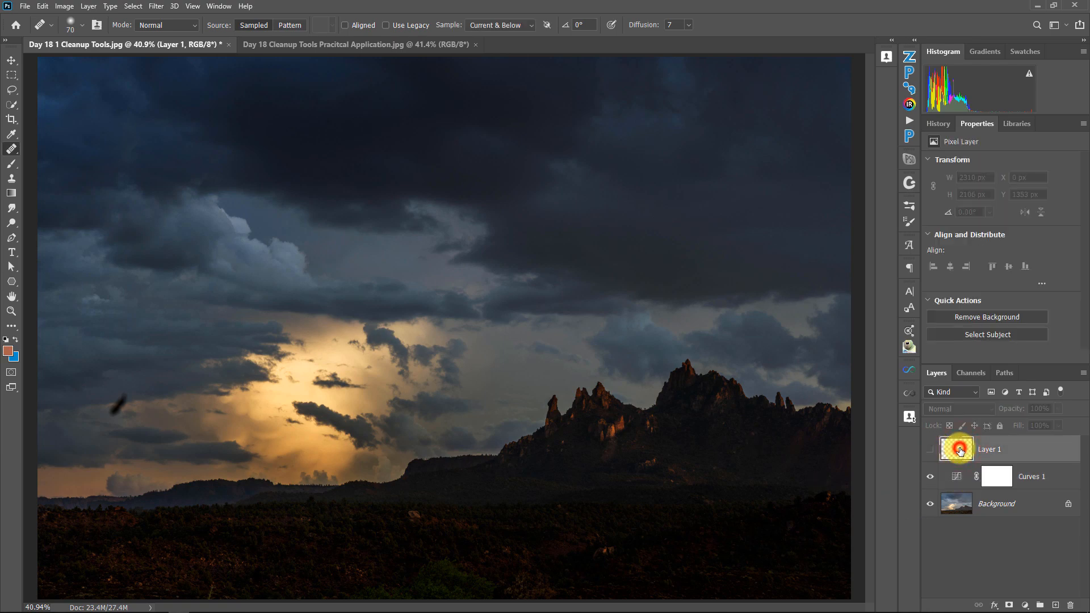
{"action": "key", "text": "Delete"}
{"action": "left_click", "coordinate": [1056, 604]}
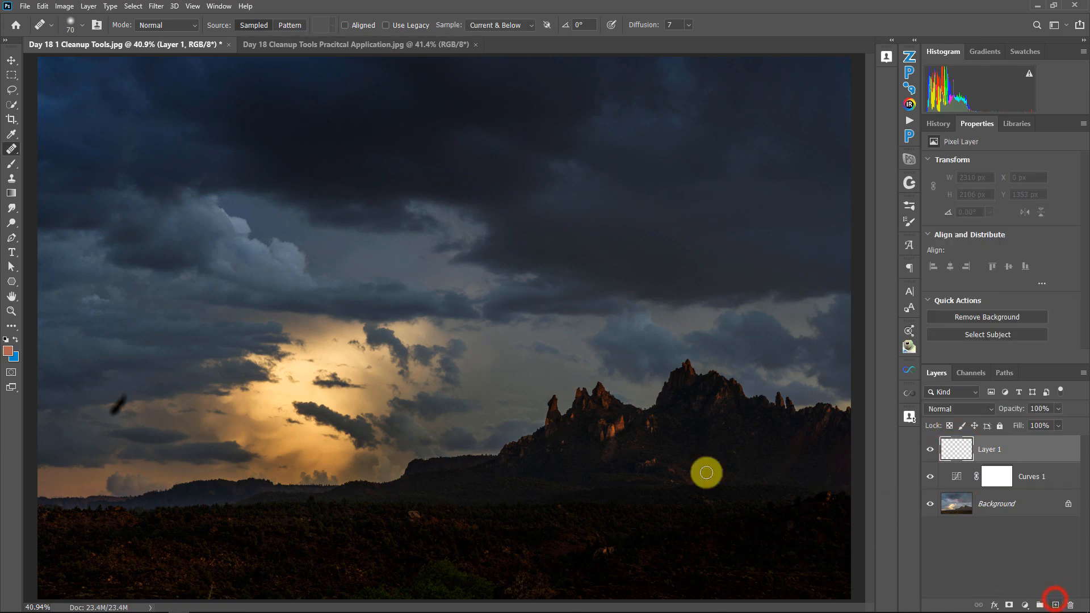
- Set the diffusion to 5 and heal the bird on the new layer, sampling the nearby cloud edge and small cloud
{"action": "left_click_drag", "start_coordinate": [116, 412], "coordinate": [436, 321]}
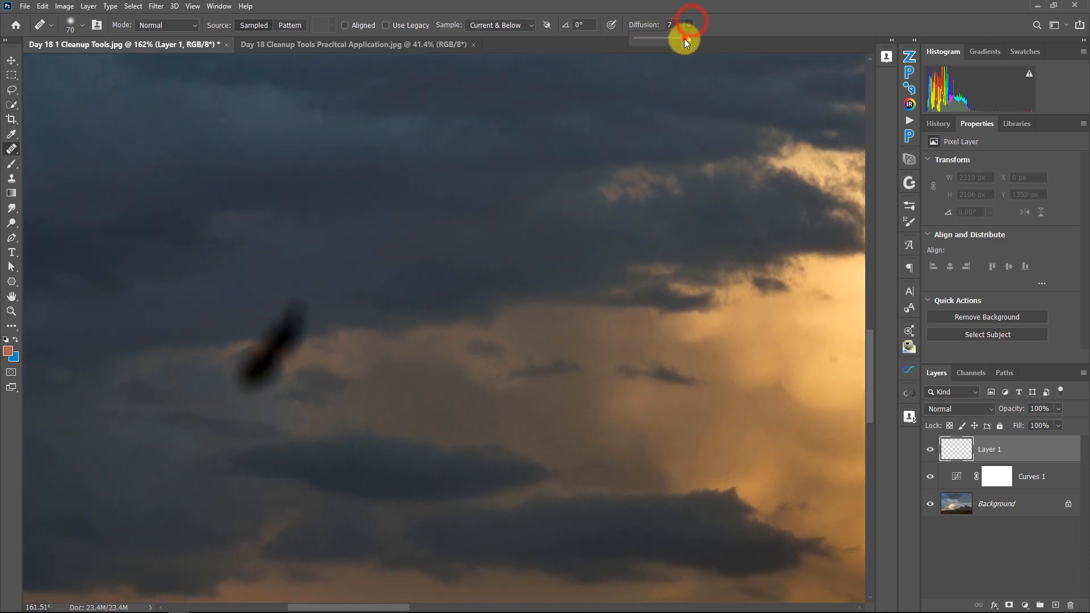
{"action": "left_click_drag", "start_coordinate": [674, 38], "coordinate": [672, 38]}
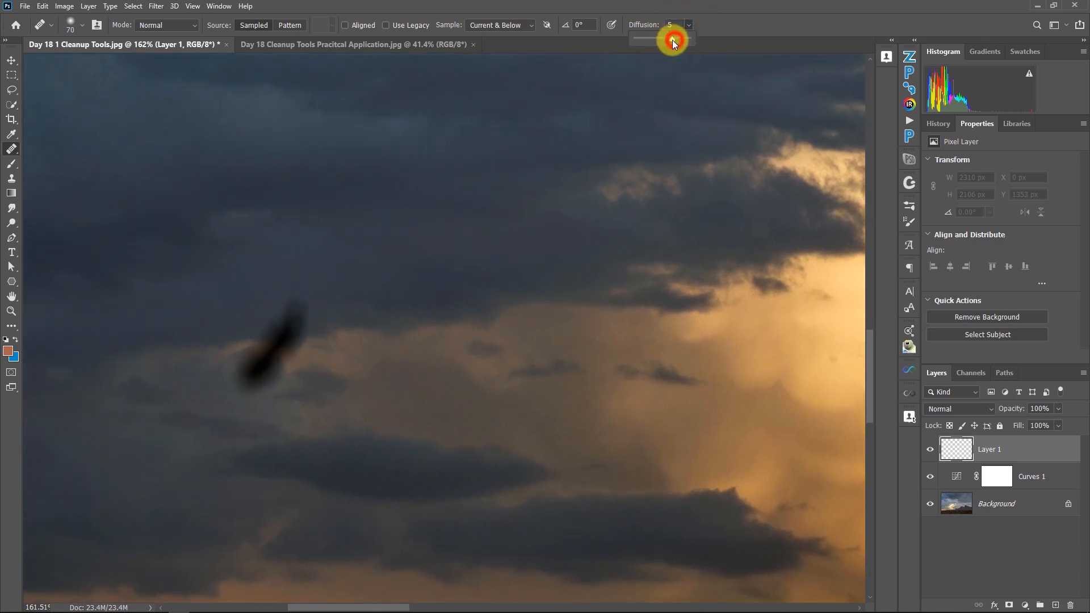
{"action": "left_click", "coordinate": [435, 323], "text": "alt"}
{"action": "mouse_move", "coordinate": [292, 337]}
{"action": "left_mouse_down"}
{"action": "mouse_move", "coordinate": [281, 340]}
{"action": "mouse_move", "coordinate": [300, 302]}
{"action": "left_mouse_up"}
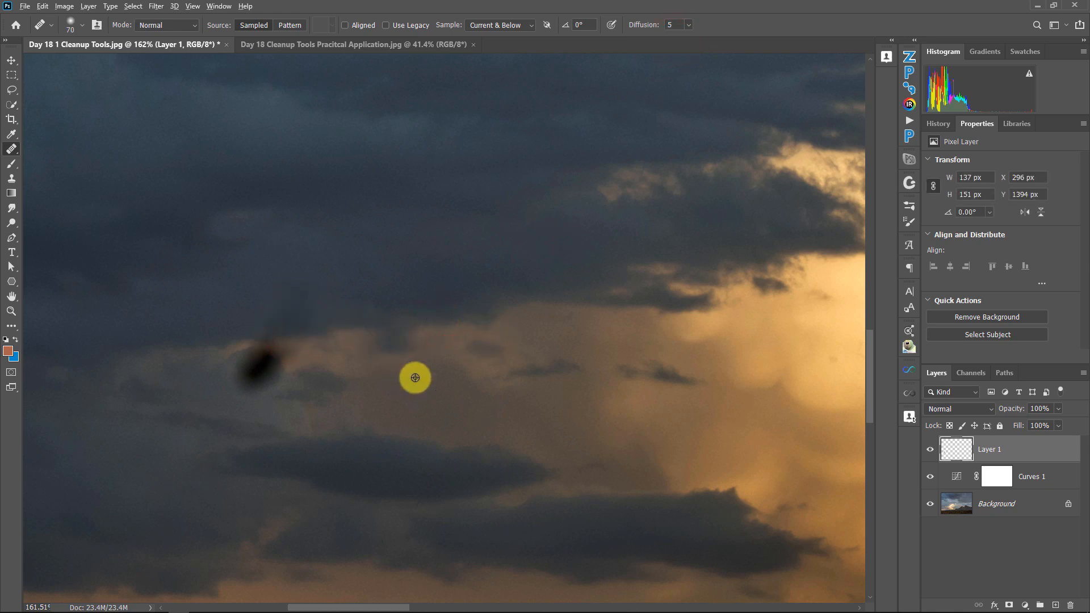
{"action": "left_click", "coordinate": [322, 386], "text": "alt"}
{"action": "mouse_move", "coordinate": [280, 382]}
{"action": "left_mouse_down"}
{"action": "mouse_move", "coordinate": [253, 378]}
{"action": "mouse_move", "coordinate": [273, 348]}
{"action": "mouse_move", "coordinate": [366, 382]}
{"action": "left_mouse_up"}
{"action": "left_click", "coordinate": [294, 385]}
{"action": "left_click", "coordinate": [237, 384]}
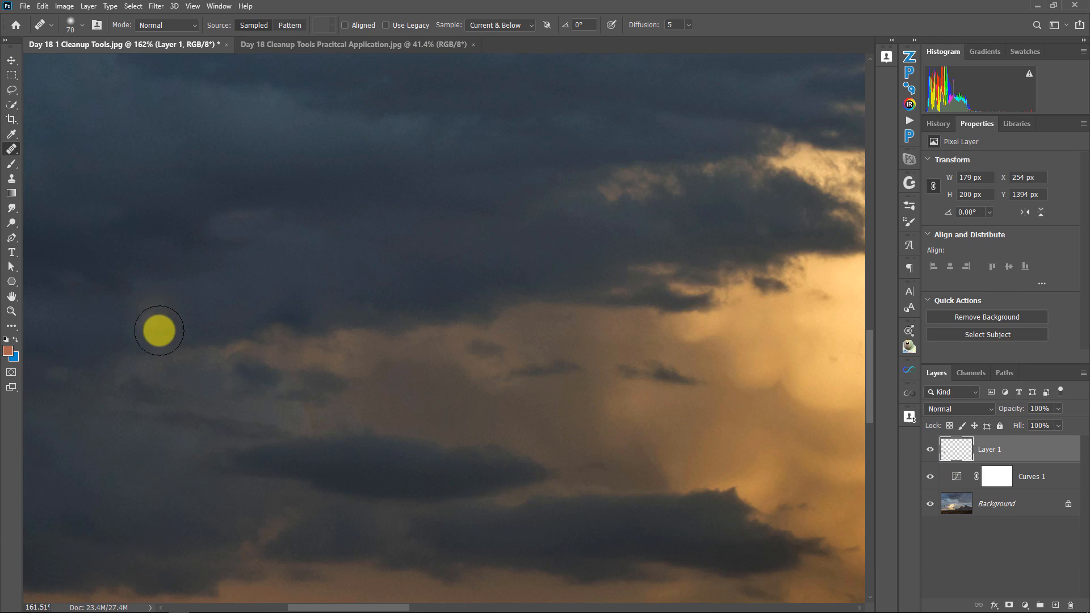
- Hide the Curves adjustment to inspect the healed spot across the whole image, and show the adjustment again
{"action": "left_click", "coordinate": [930, 477]}
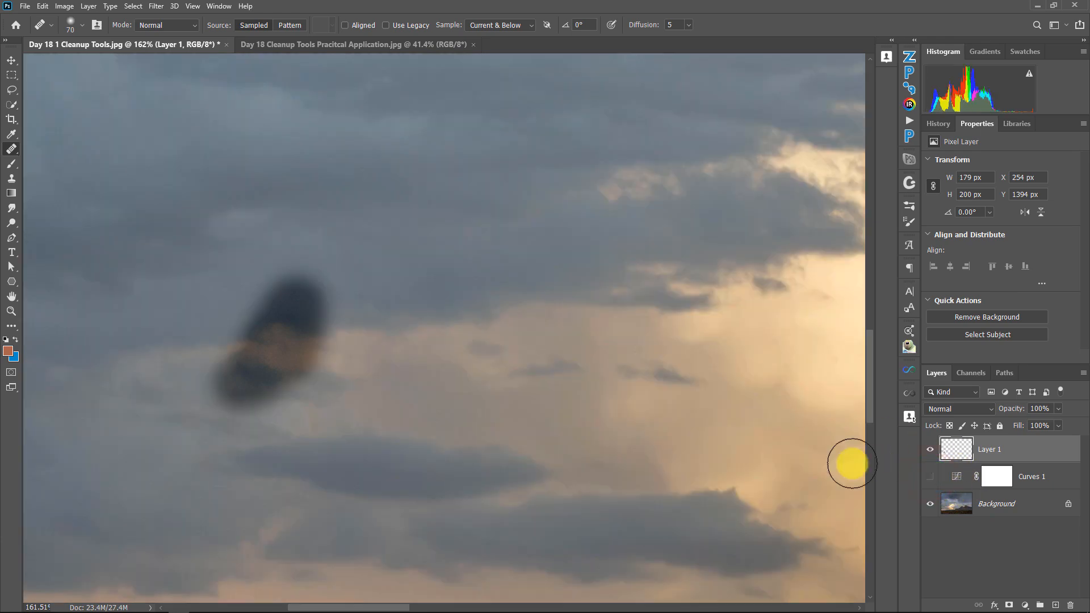
{"action": "right_click", "coordinate": [310, 307]}
{"action": "left_click", "coordinate": [324, 311]}
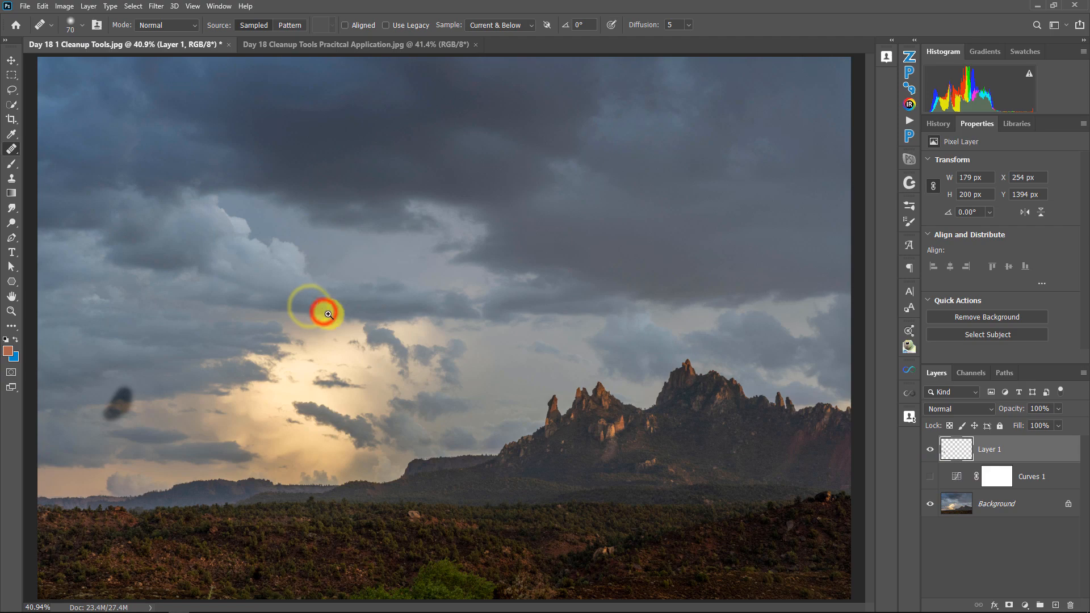
{"action": "left_click", "coordinate": [930, 477]}
- Move the healing layer below the Curves adjustment, check it with Curves off and on, and return it to the top
{"action": "left_click_drag", "start_coordinate": [965, 449], "coordinate": [957, 481]}
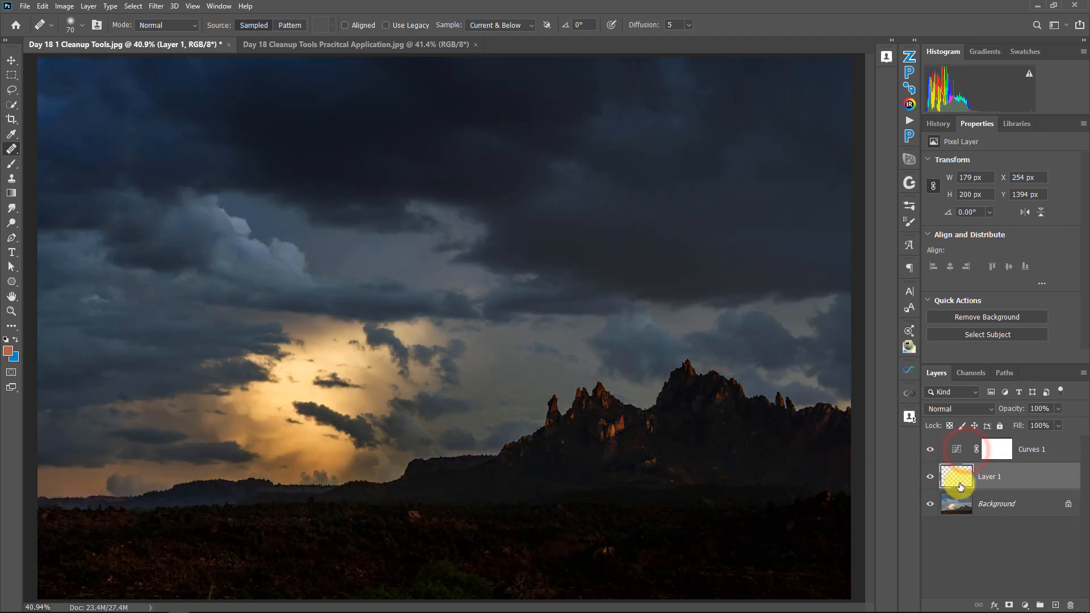
{"action": "left_click", "coordinate": [931, 450]}
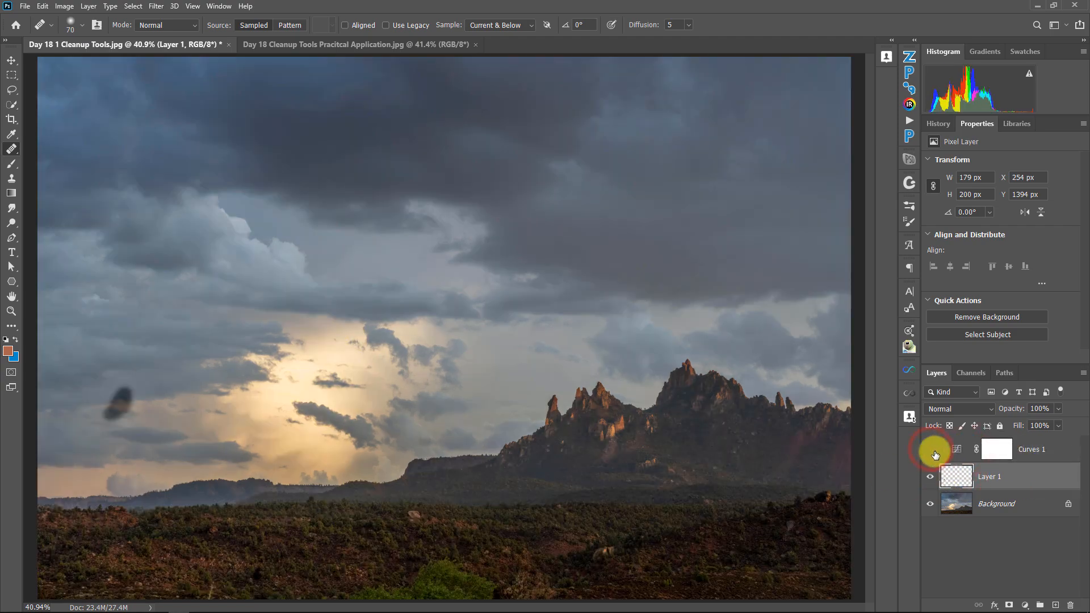
{"action": "left_click", "coordinate": [931, 450]}
{"action": "mouse_move", "coordinate": [951, 469]}
{"action": "left_mouse_down"}
{"action": "mouse_move", "coordinate": [960, 438]}
{"action": "mouse_move", "coordinate": [957, 448]}
{"action": "left_mouse_up"}
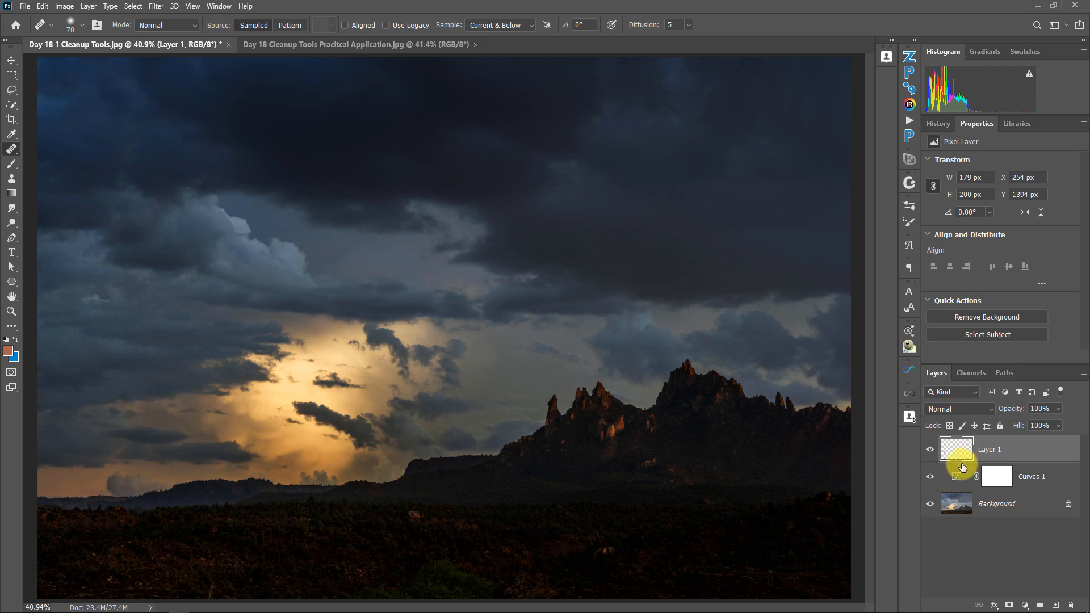
- Toggle the healing layer's visibility for comparison, and delete both the healing layer and the Curves adjustment
{"action": "left_click", "coordinate": [930, 450]}
{"action": "left_click", "coordinate": [930, 449]}
{"action": "key", "text": "Delete"}
{"action": "key", "text": "Delete"}
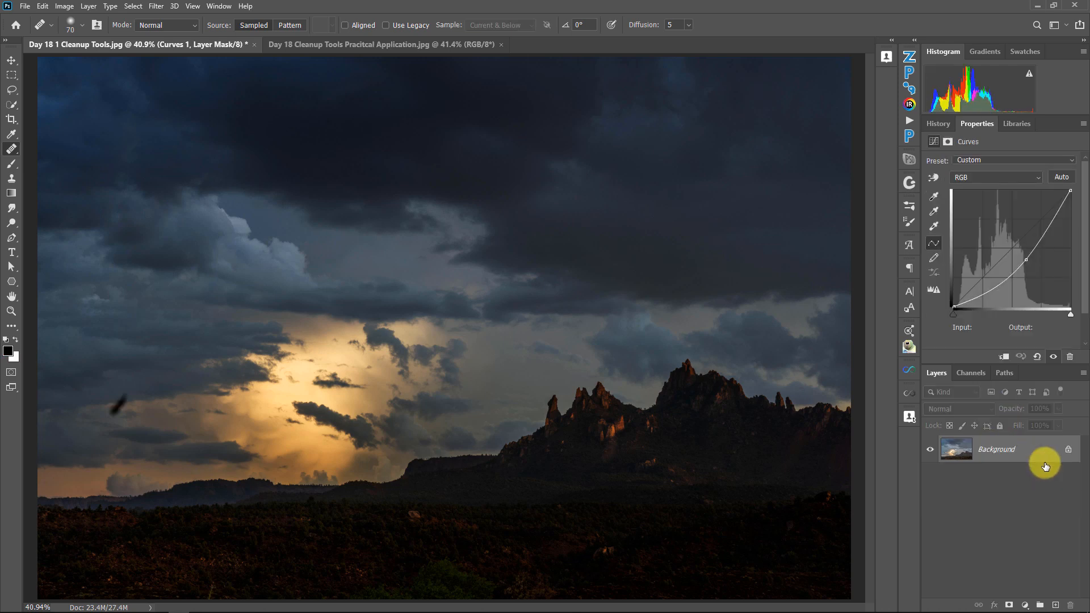
- Look through the healing tools and switch from the Healing Brush to the Patch tool
{"action": "left_click", "coordinate": [4, 152]}
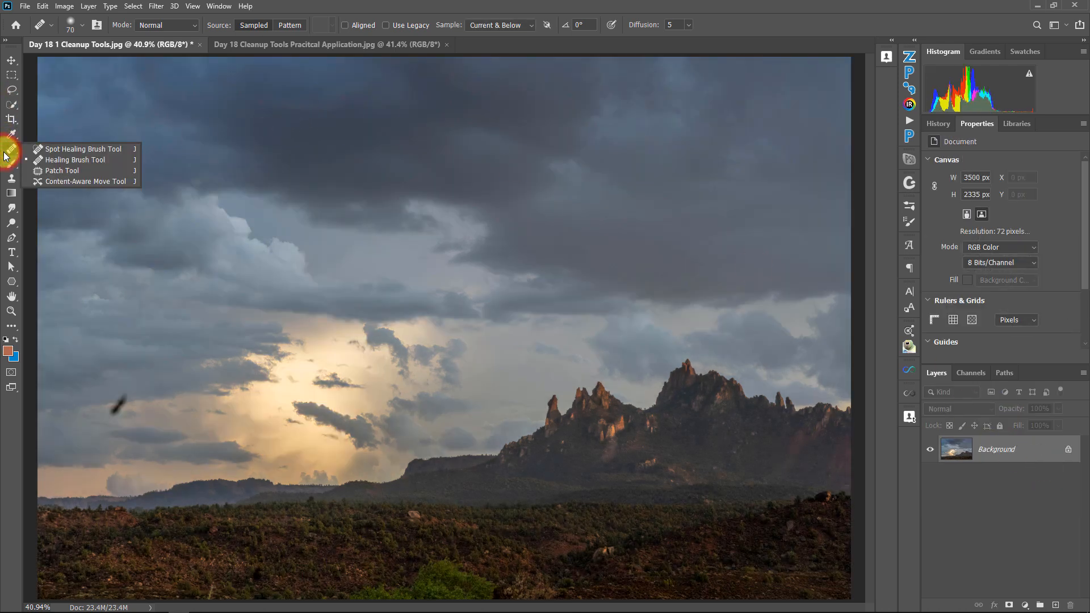
{"action": "left_click", "coordinate": [56, 171]}
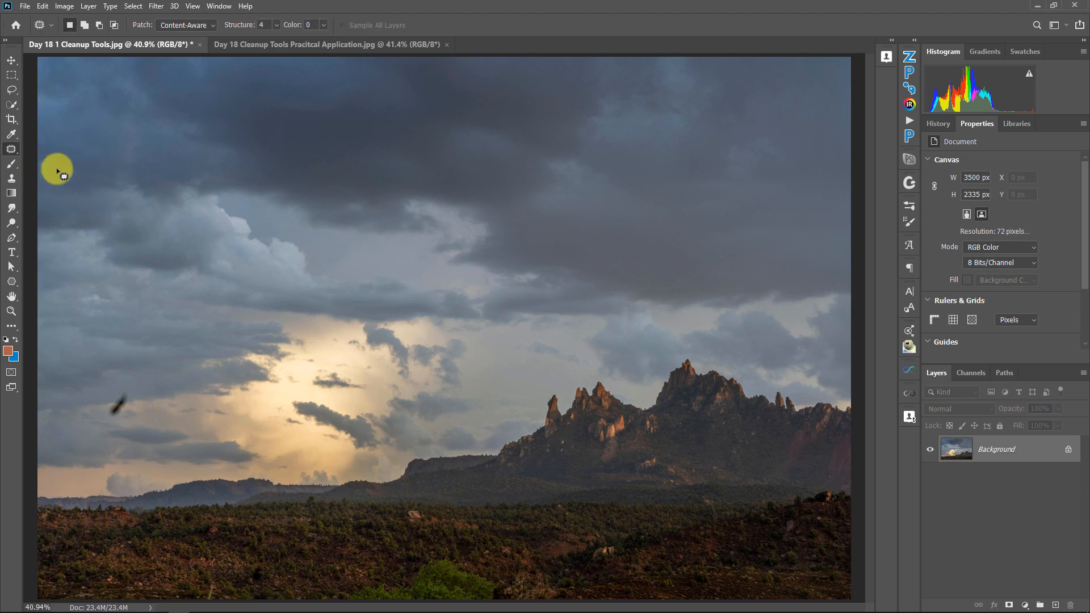
{"action": "left_click", "coordinate": [20, 150]}
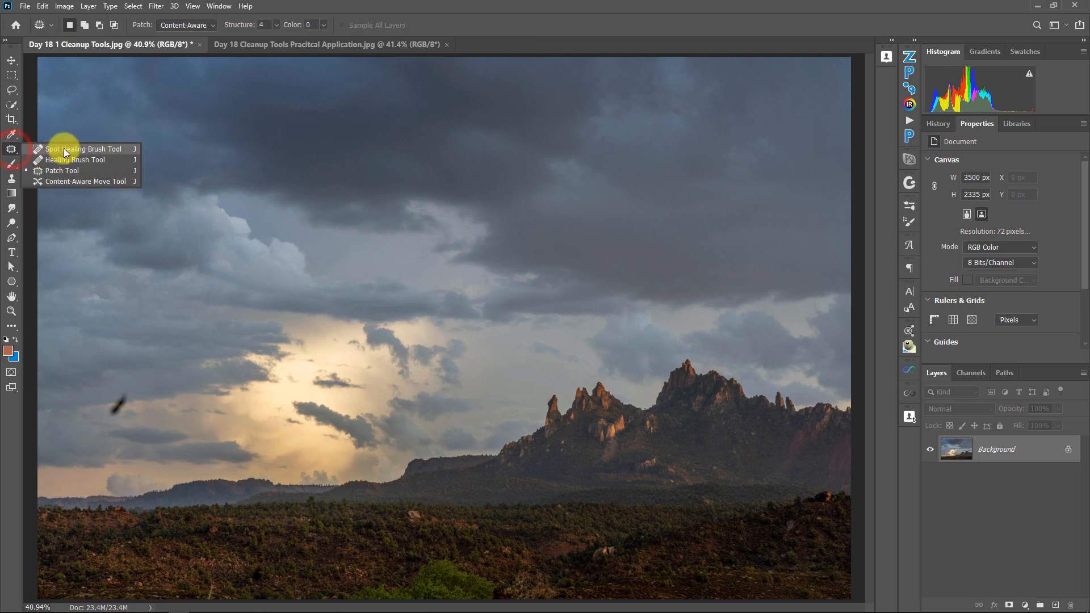
{"action": "left_click", "coordinate": [123, 150]}
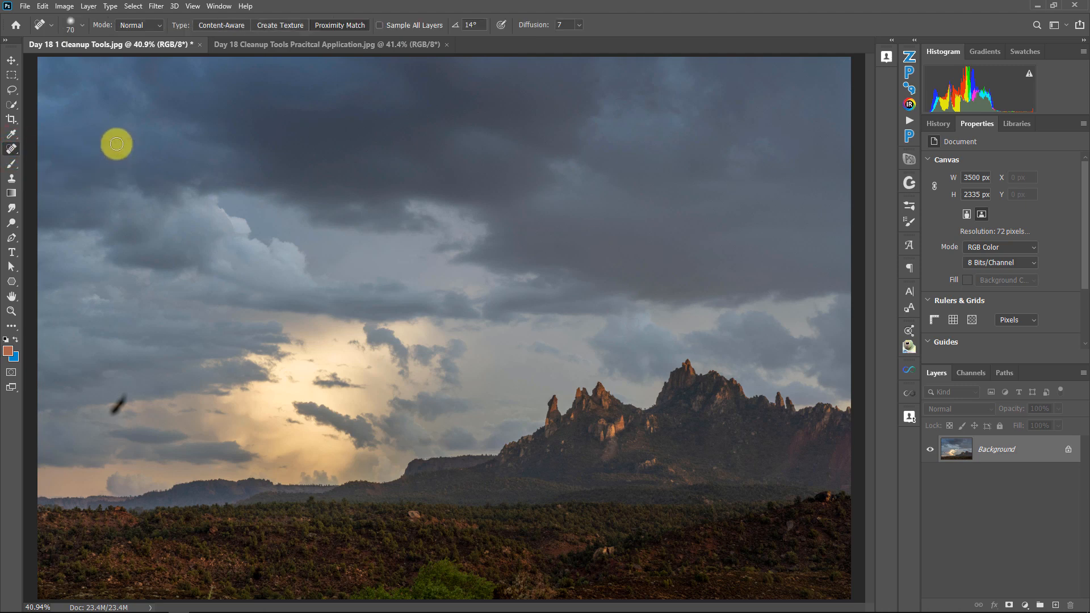
{"action": "left_click", "coordinate": [19, 152]}
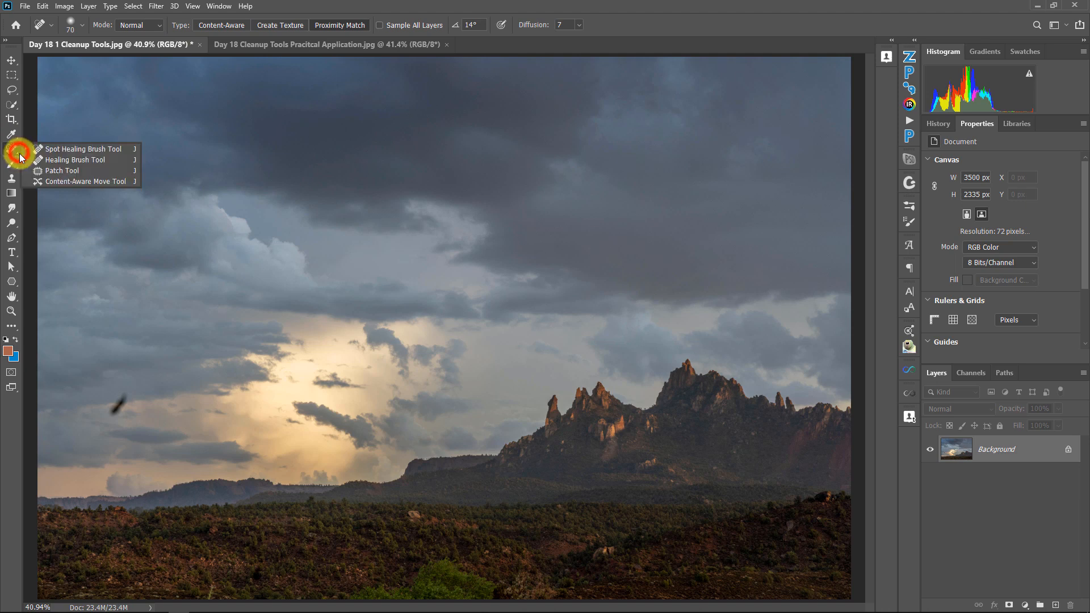
{"action": "left_click", "coordinate": [48, 174]}
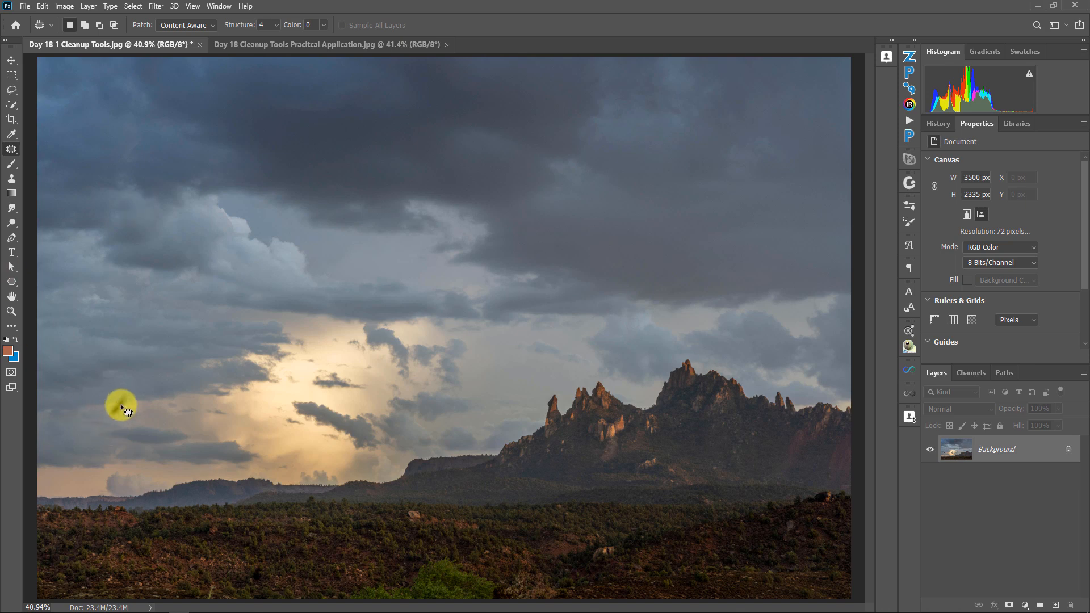
- Outline the dark bird in the sky with a loose Patch tool selection
{"action": "key", "text": "ctrl+space"}
{"action": "left_click_drag", "start_coordinate": [108, 404], "coordinate": [191, 395]}
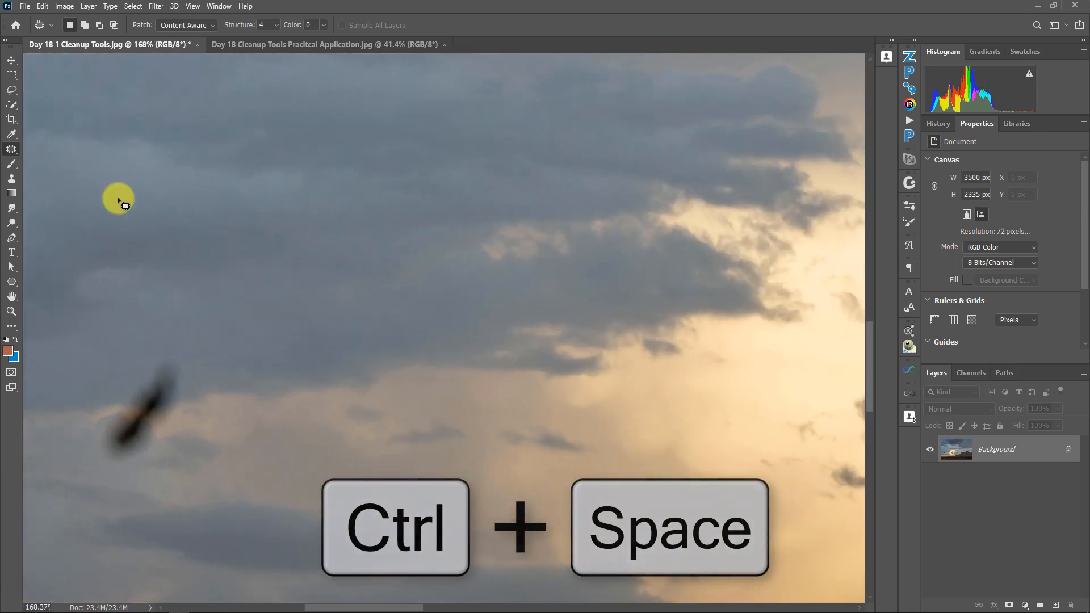
{"action": "mouse_move", "coordinate": [194, 385]}
{"action": "left_mouse_down"}
{"action": "mouse_move", "coordinate": [179, 342]}
{"action": "mouse_move", "coordinate": [149, 344]}
{"action": "mouse_move", "coordinate": [97, 414]}
{"action": "mouse_move", "coordinate": [89, 464]}
{"action": "mouse_move", "coordinate": [136, 472]}
{"action": "mouse_move", "coordinate": [171, 440]}
{"action": "mouse_move", "coordinate": [197, 385]}
{"action": "left_mouse_up"}
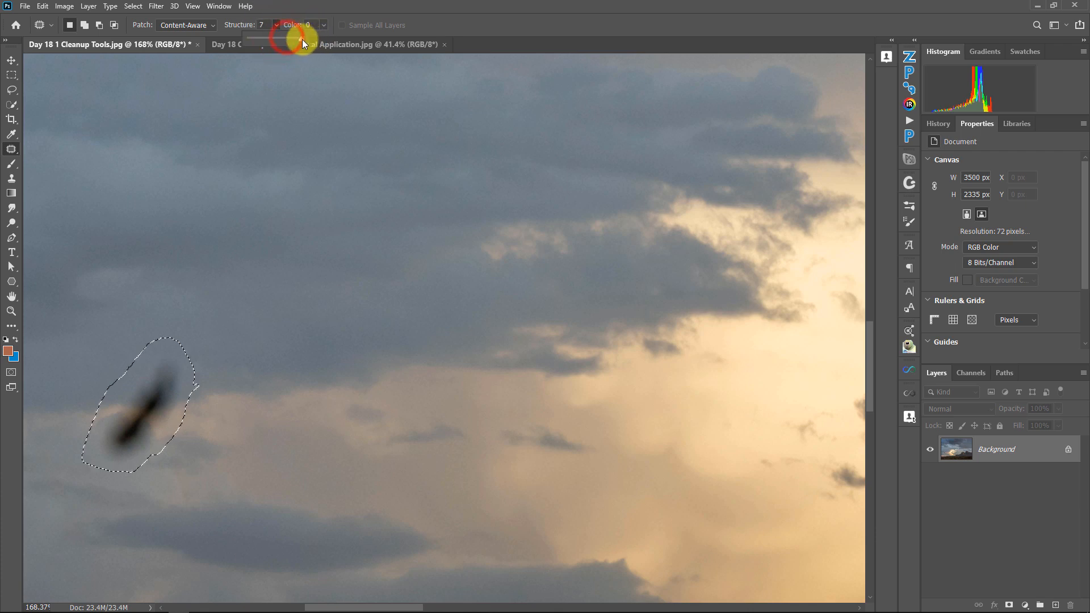
- Set the patch structure and color both to 5, and patch the bird with the cloud edge to its right
{"action": "left_click", "coordinate": [321, 25]}
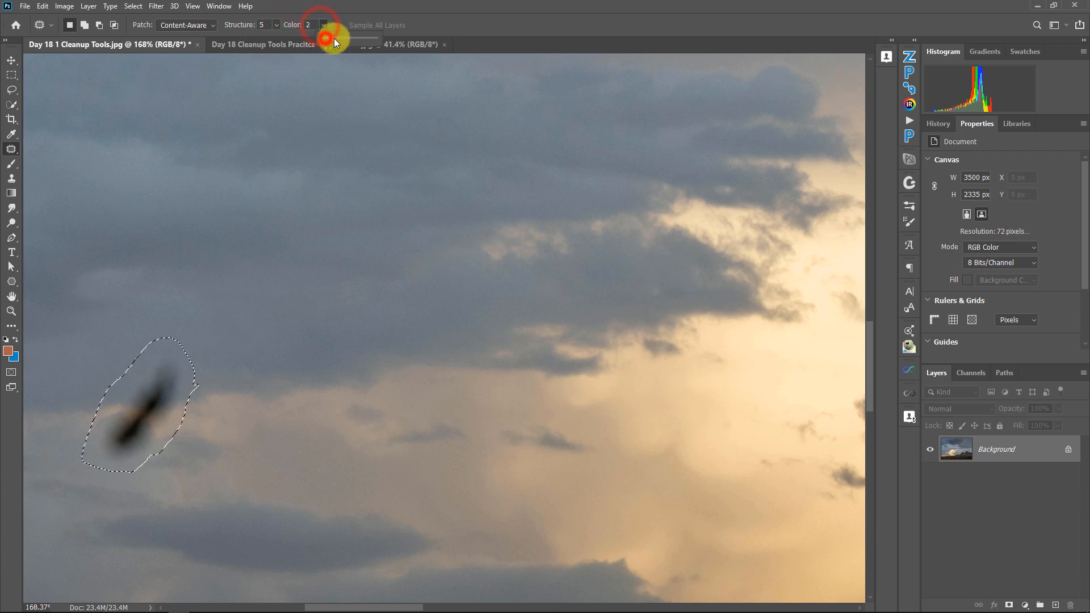
{"action": "left_click_drag", "start_coordinate": [346, 38], "coordinate": [347, 39]}
{"action": "left_click_drag", "start_coordinate": [136, 424], "coordinate": [425, 390]}
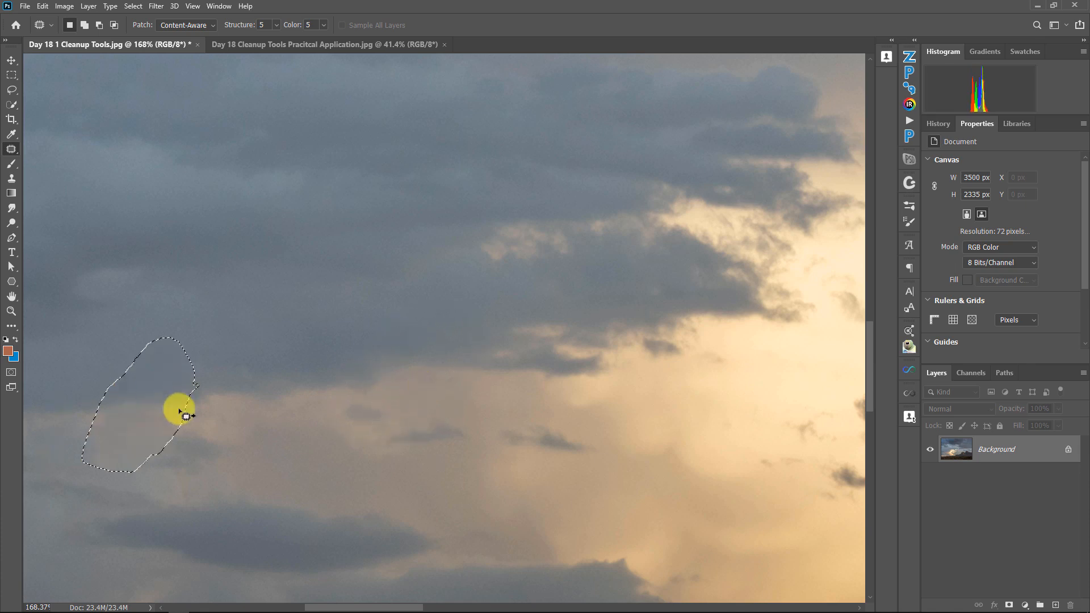
- Touch up the small strip of cloud below the repaired spot with the Patch tool, and clear the selection
{"action": "left_click", "coordinate": [189, 441]}
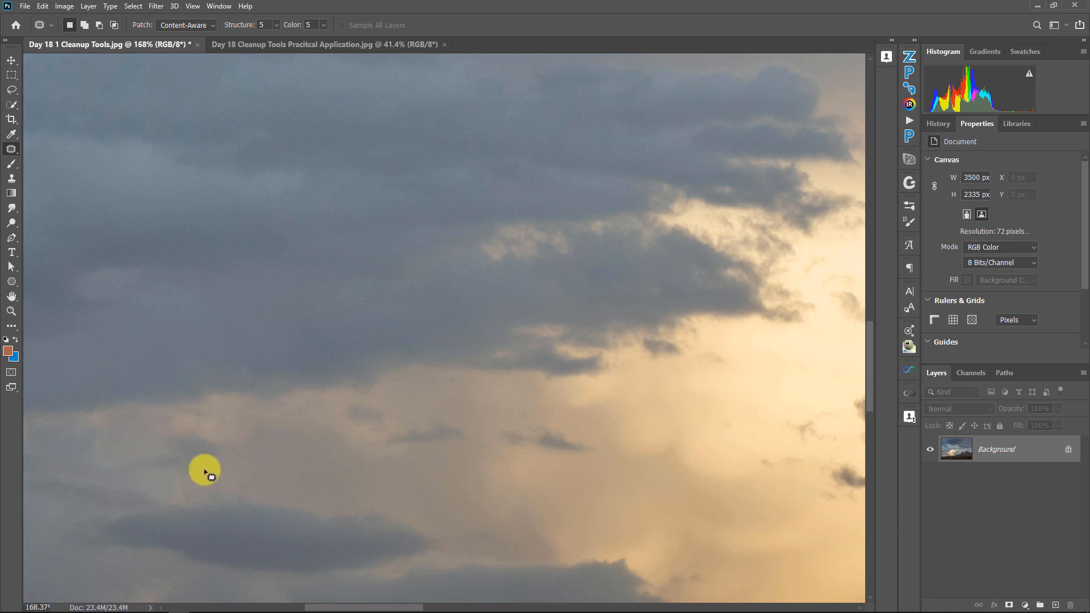
{"action": "mouse_move", "coordinate": [176, 446]}
{"action": "left_mouse_down"}
{"action": "mouse_move", "coordinate": [81, 438]}
{"action": "mouse_move", "coordinate": [81, 466]}
{"action": "mouse_move", "coordinate": [115, 472]}
{"action": "mouse_move", "coordinate": [176, 457]}
{"action": "mouse_move", "coordinate": [216, 518]}
{"action": "mouse_move", "coordinate": [276, 532]}
{"action": "left_mouse_up"}
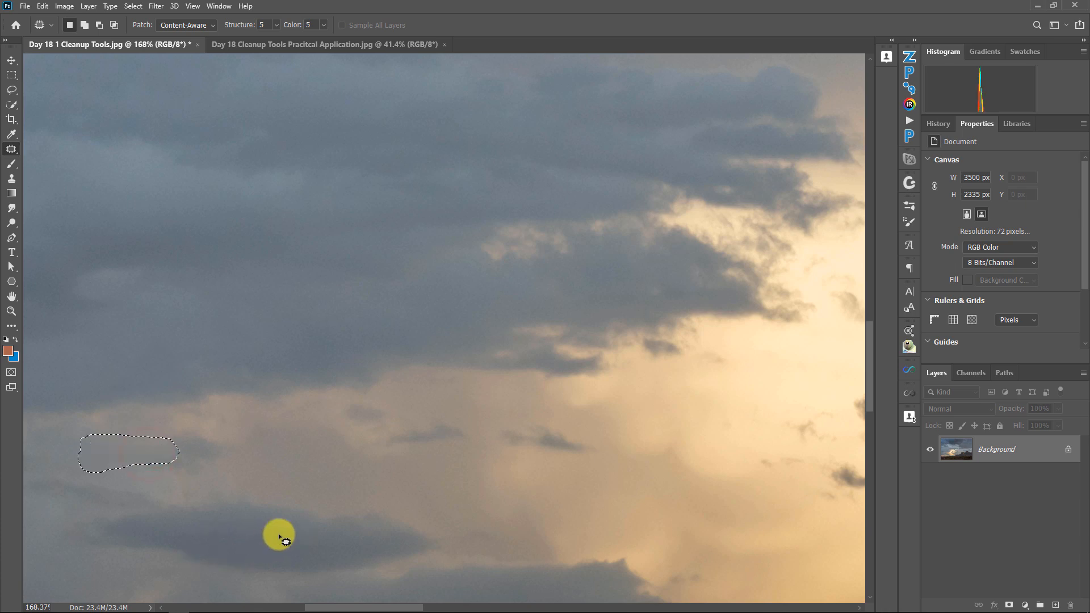
{"action": "left_click", "coordinate": [277, 533]}
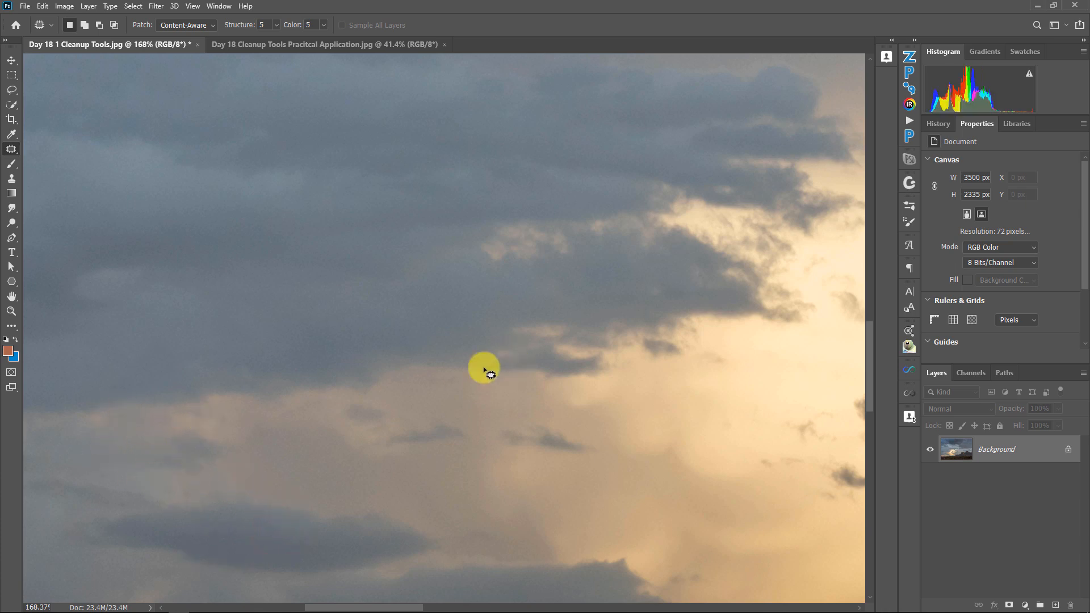
{"action": "left_click", "coordinate": [250, 395]}
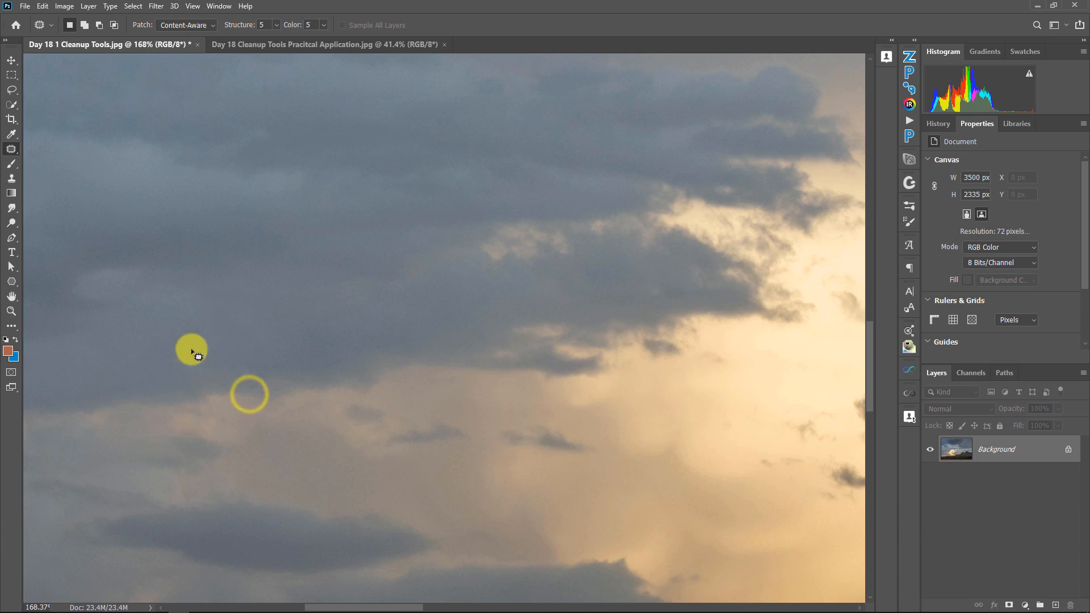
- Fit the image on screen to review the patch, and revert the document to its opening state in the history
{"action": "left_click", "coordinate": [10, 311]}
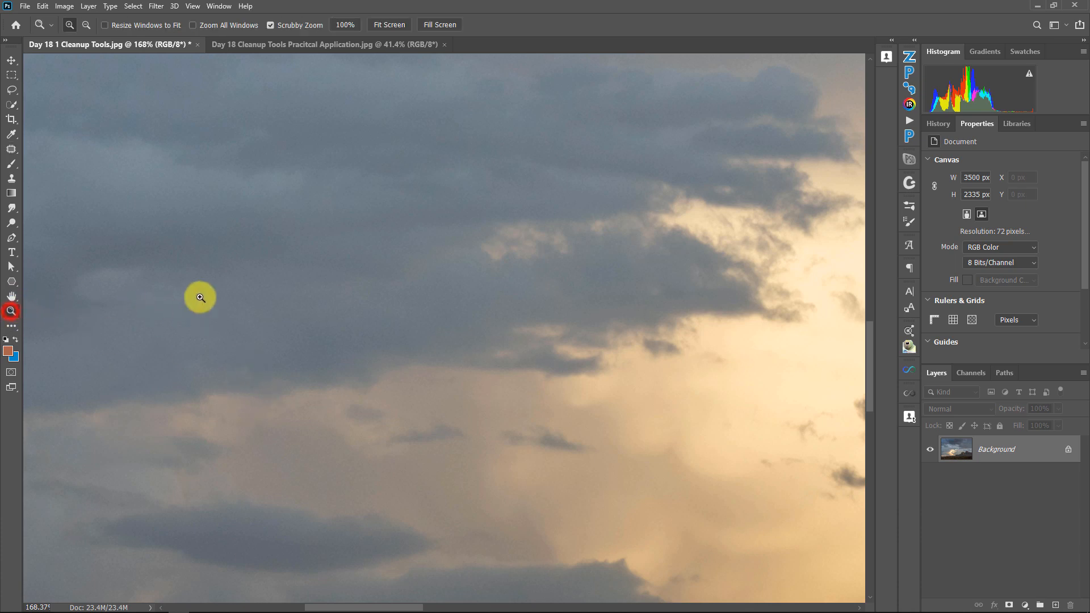
{"action": "right_click", "coordinate": [203, 295]}
{"action": "left_click", "coordinate": [233, 302]}
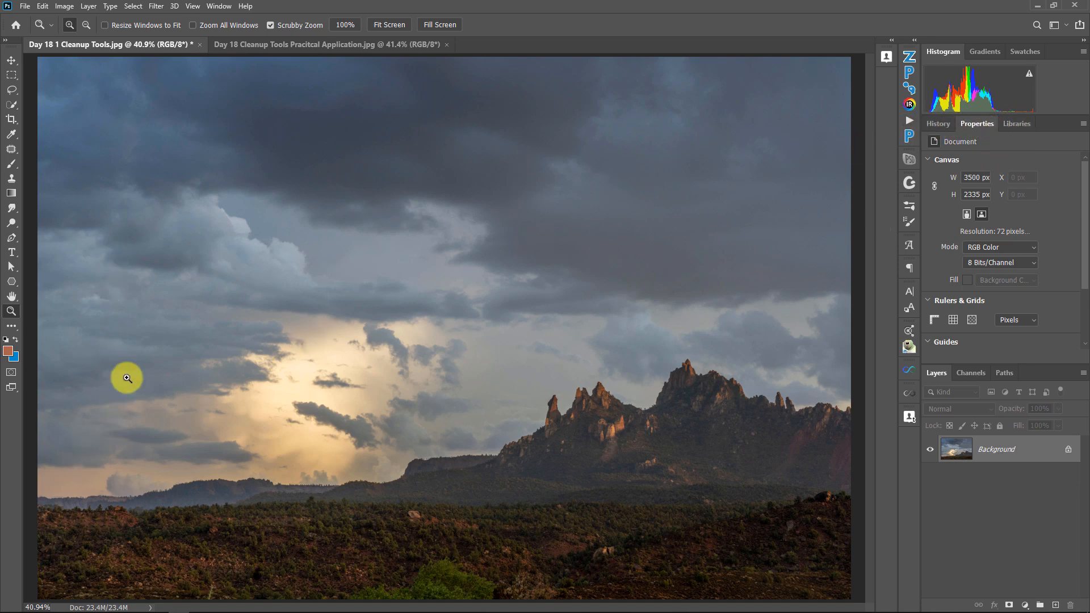
{"action": "left_click", "coordinate": [934, 123]}
{"action": "scroll", "coordinate": [1002, 182], "scroll_direction": "up", "scroll_amount": 5}
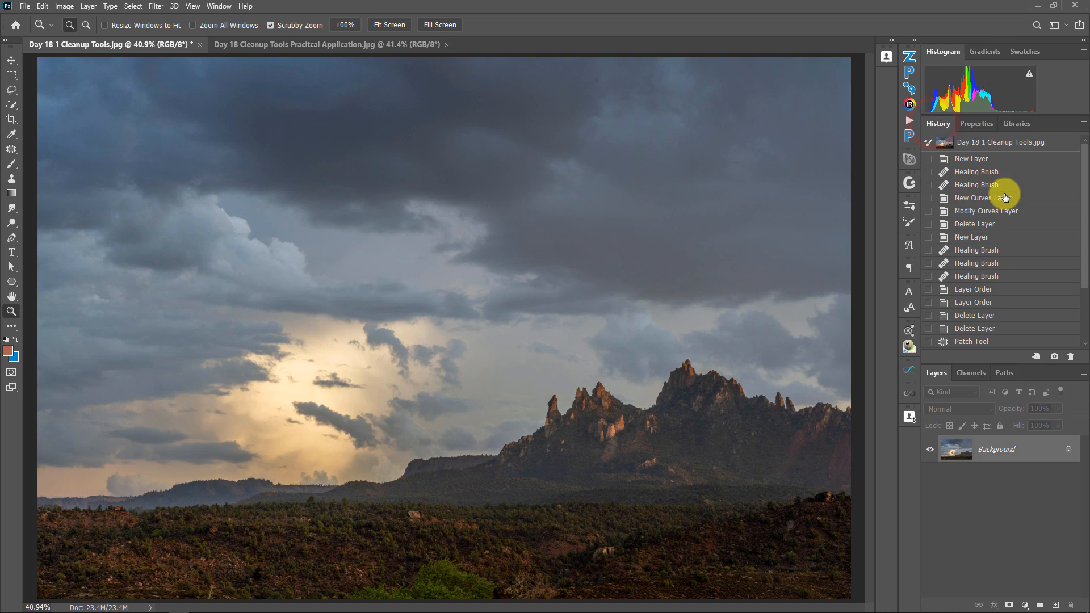
{"action": "left_click", "coordinate": [984, 147]}
- Switch from the healing tools to the Clone Stamp for the bird area, keeping its sampling on Current & Below
{"action": "left_click_drag", "start_coordinate": [113, 404], "coordinate": [125, 408]}
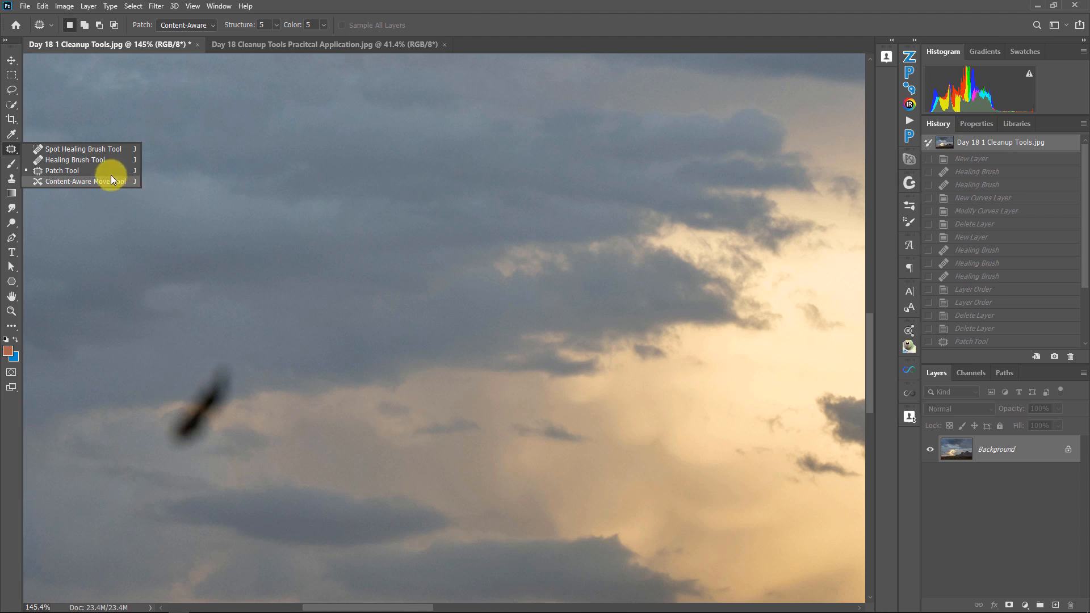
{"action": "left_click", "coordinate": [246, 201]}
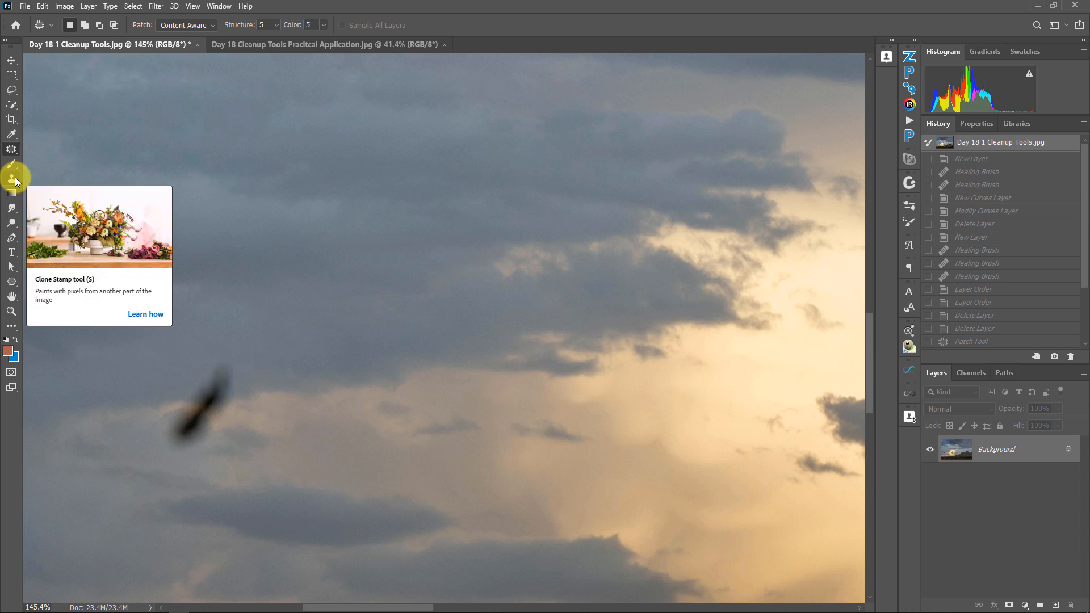
{"action": "right_click", "coordinate": [11, 150]}
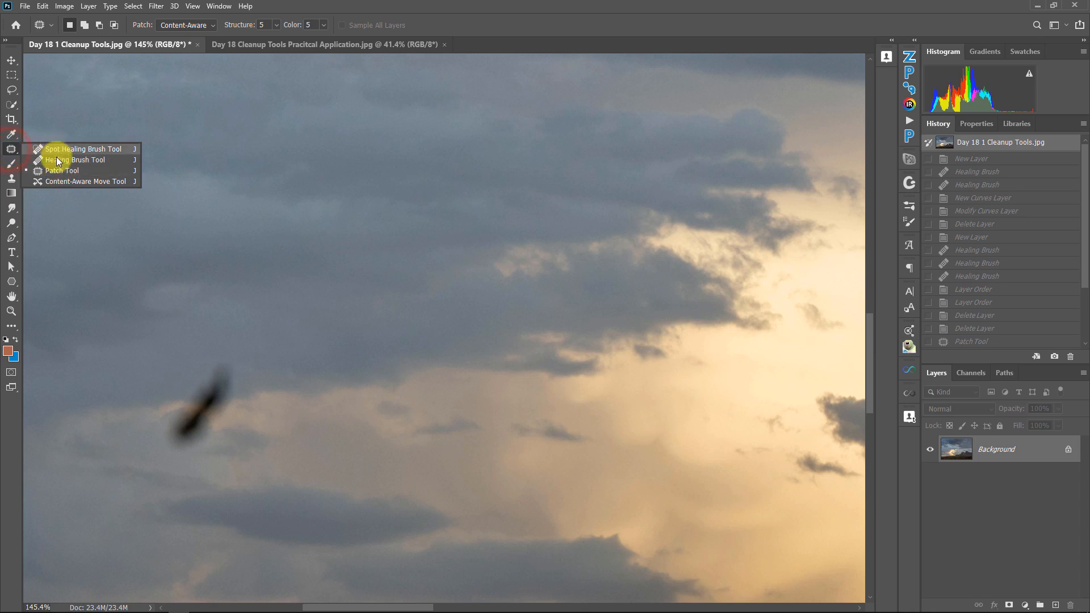
{"action": "left_click", "coordinate": [11, 179]}
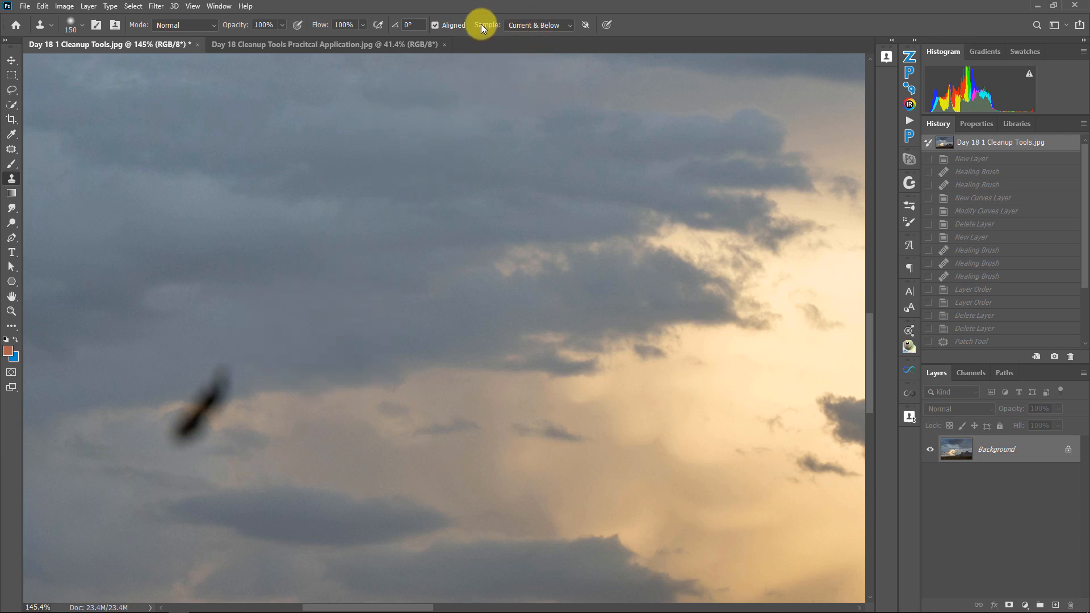
{"action": "left_click", "coordinate": [539, 25]}
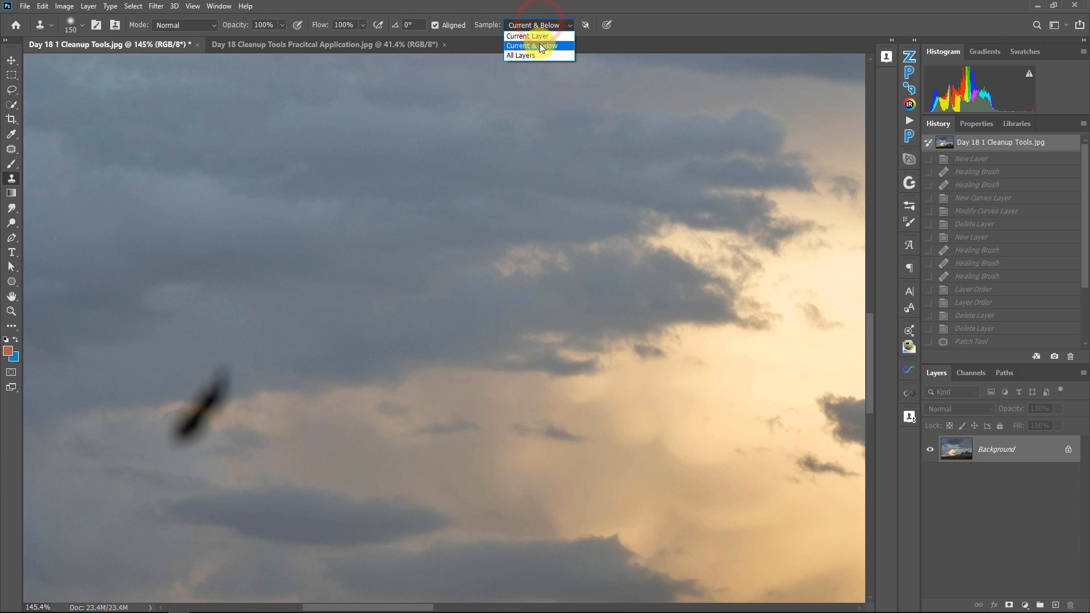
{"action": "left_click", "coordinate": [1032, 581]}
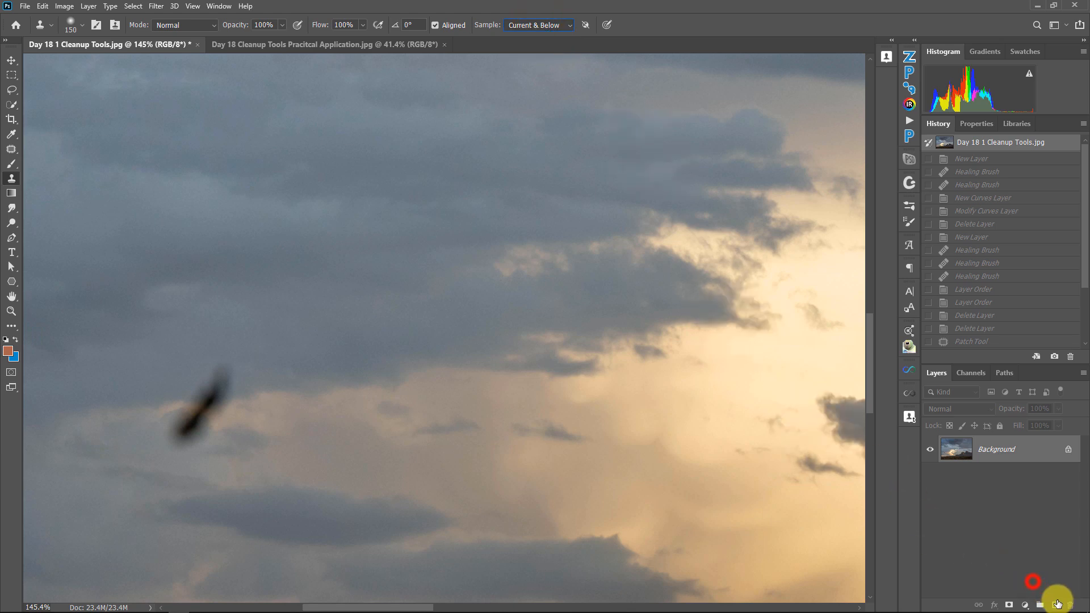
- Add a new empty layer and try cloning over the bird without defining a source point
{"action": "left_click", "coordinate": [1057, 605]}
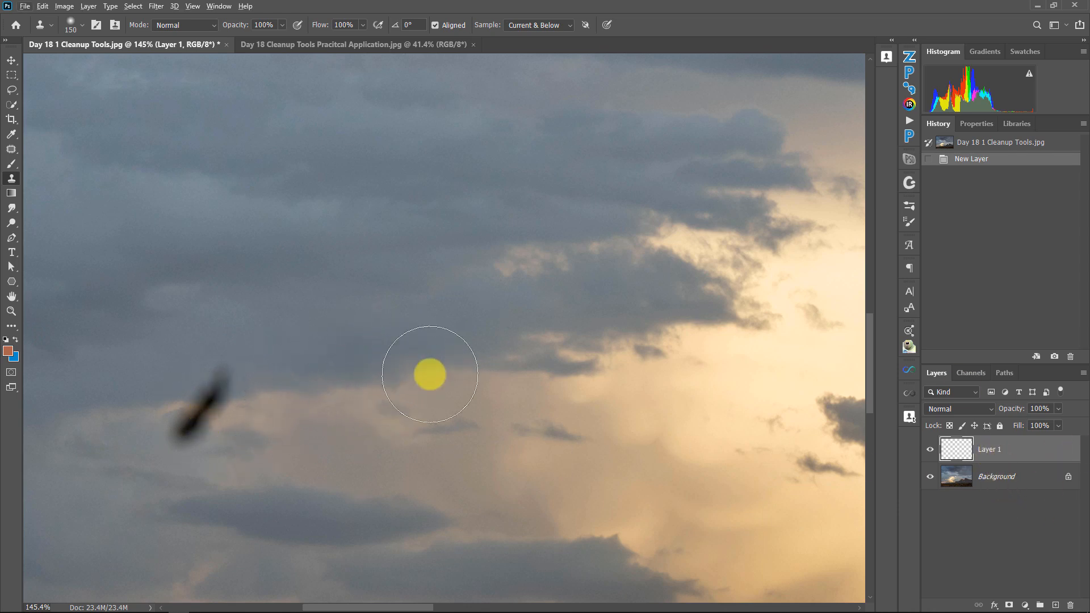
{"action": "left_click", "coordinate": [208, 401]}
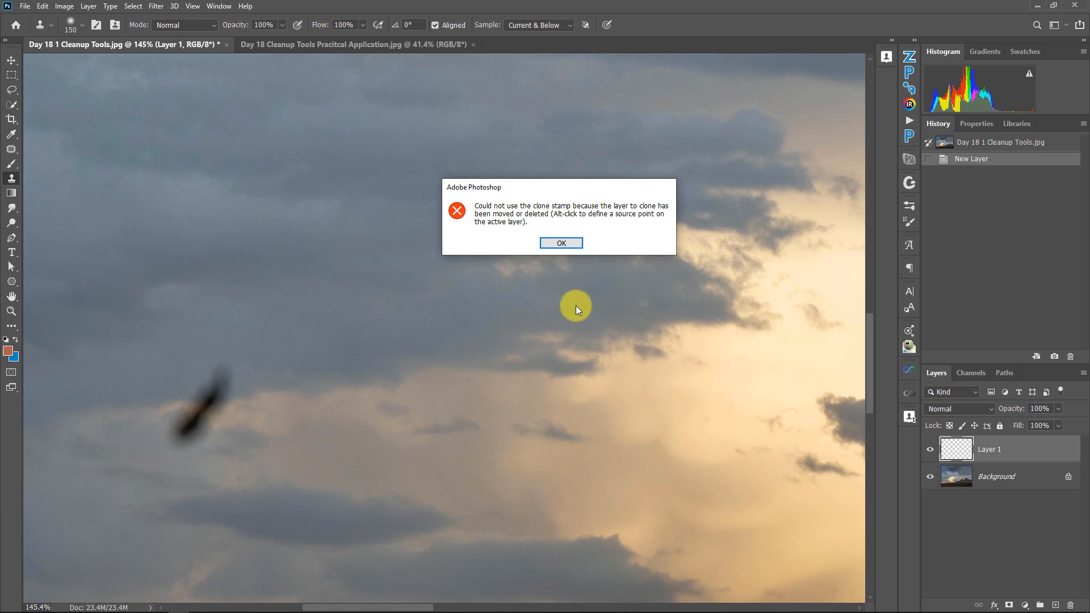
{"action": "left_click", "coordinate": [579, 247]}
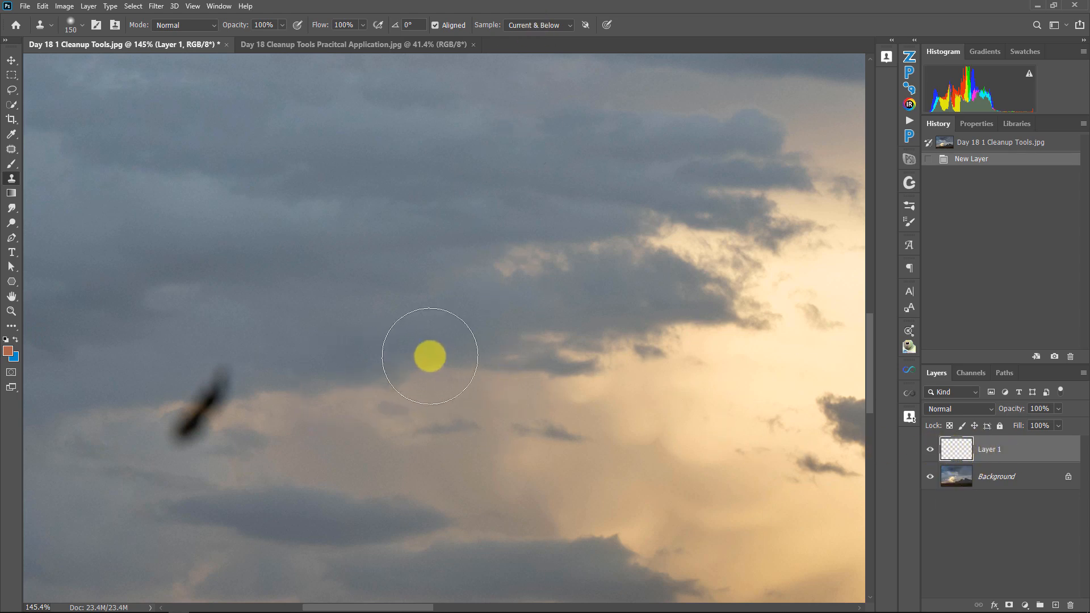
- Sample the cloud edge to the right of the bird and clone it over the bird until it is covered
{"action": "left_click", "coordinate": [469, 369], "text": "alt"}
{"action": "left_click_drag", "start_coordinate": [253, 403], "coordinate": [205, 404]}
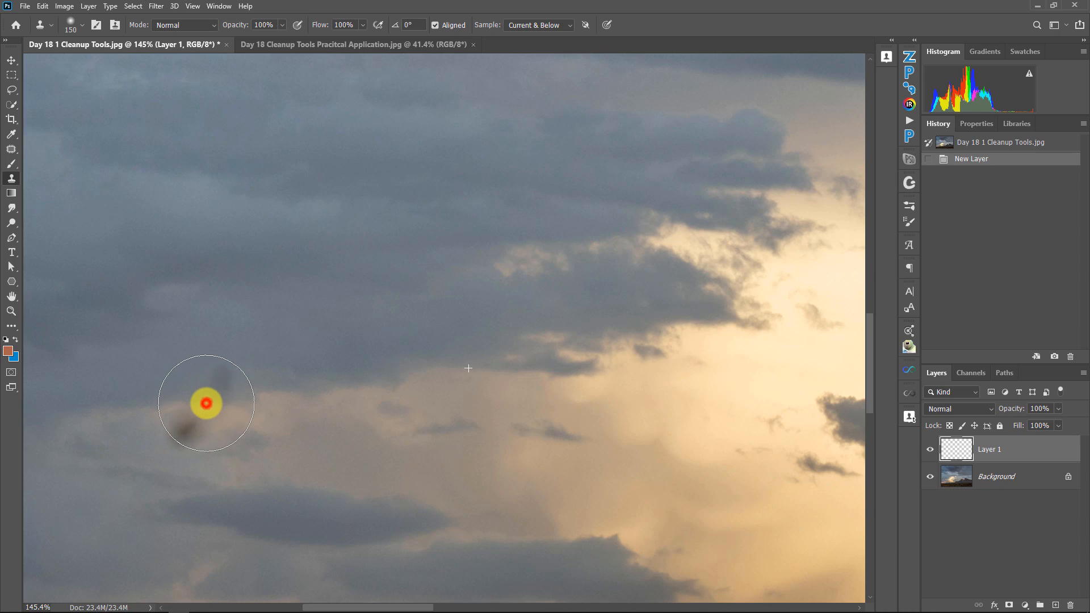
{"action": "left_click", "coordinate": [206, 403]}
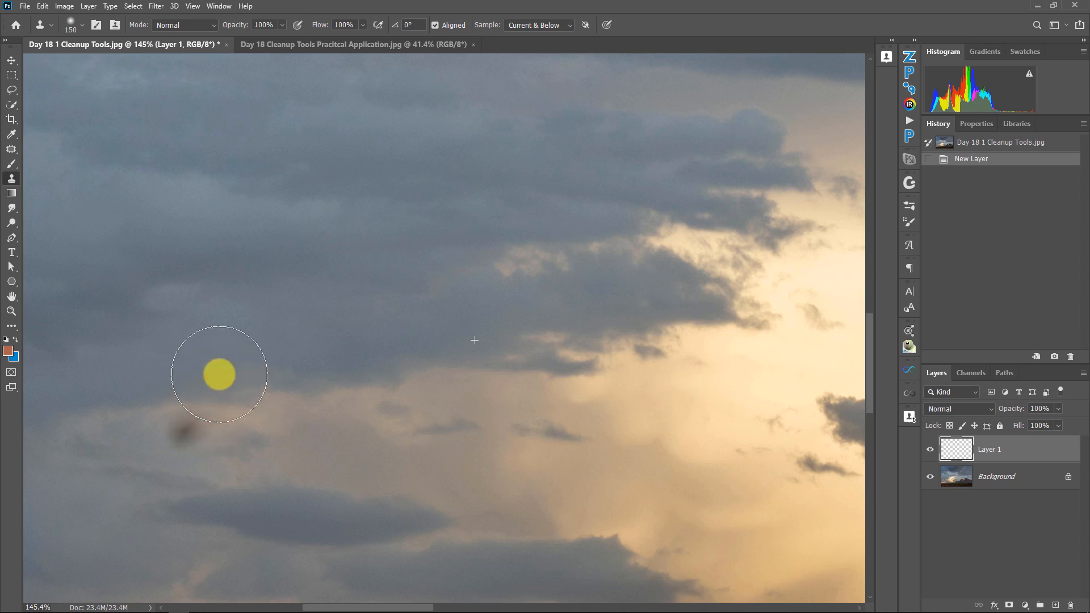
{"action": "left_click", "coordinate": [198, 423]}
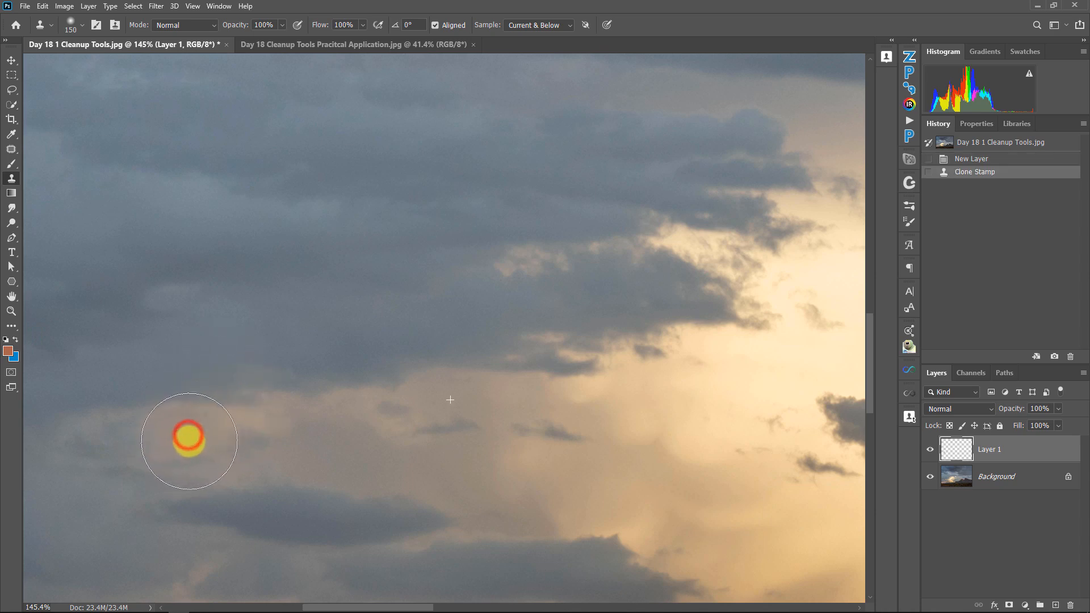
{"action": "left_click", "coordinate": [188, 435]}
- Examine the cloned sky area with the whole image in view and close up
{"action": "right_click", "coordinate": [224, 412]}
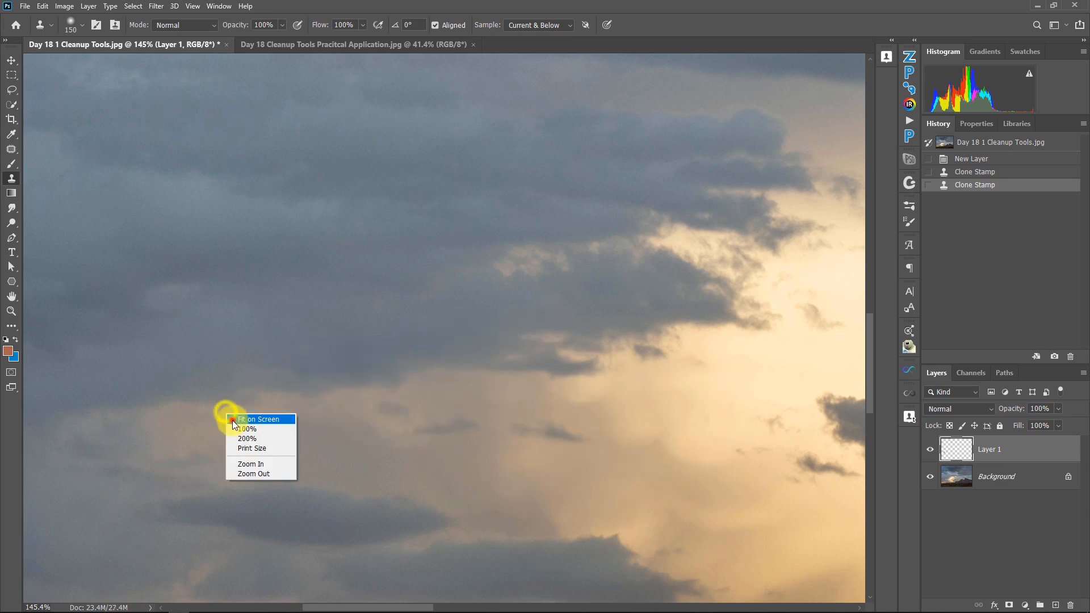
{"action": "left_click", "coordinate": [231, 419]}
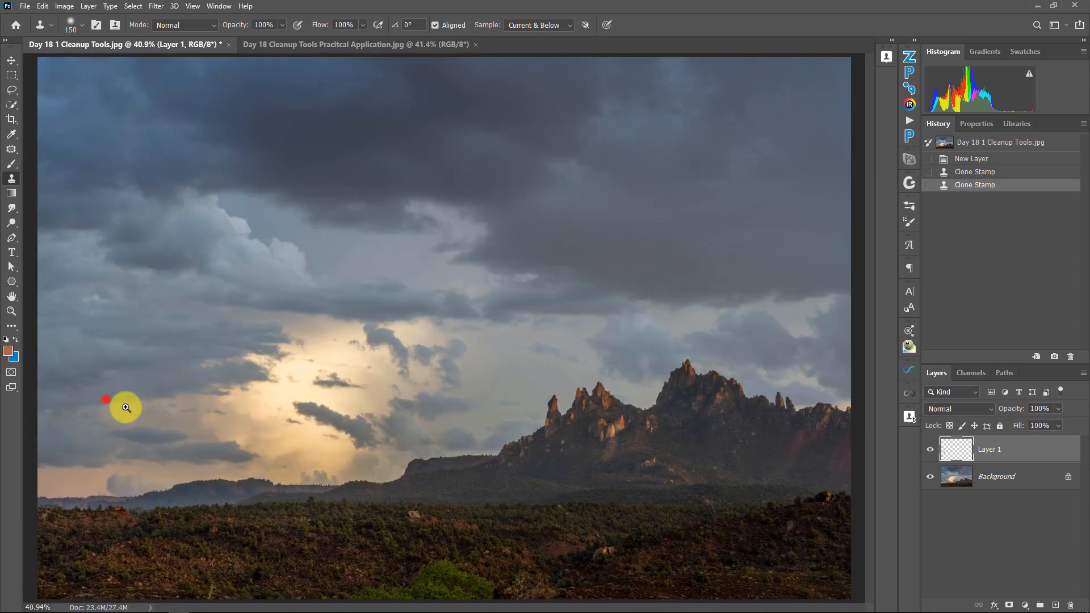
{"action": "left_click_drag", "start_coordinate": [110, 397], "coordinate": [178, 412]}
- Compare the brush settings of the Clone Stamp and the Spot Healing Brush, and return to the Clone Stamp
{"action": "right_click", "coordinate": [314, 306]}
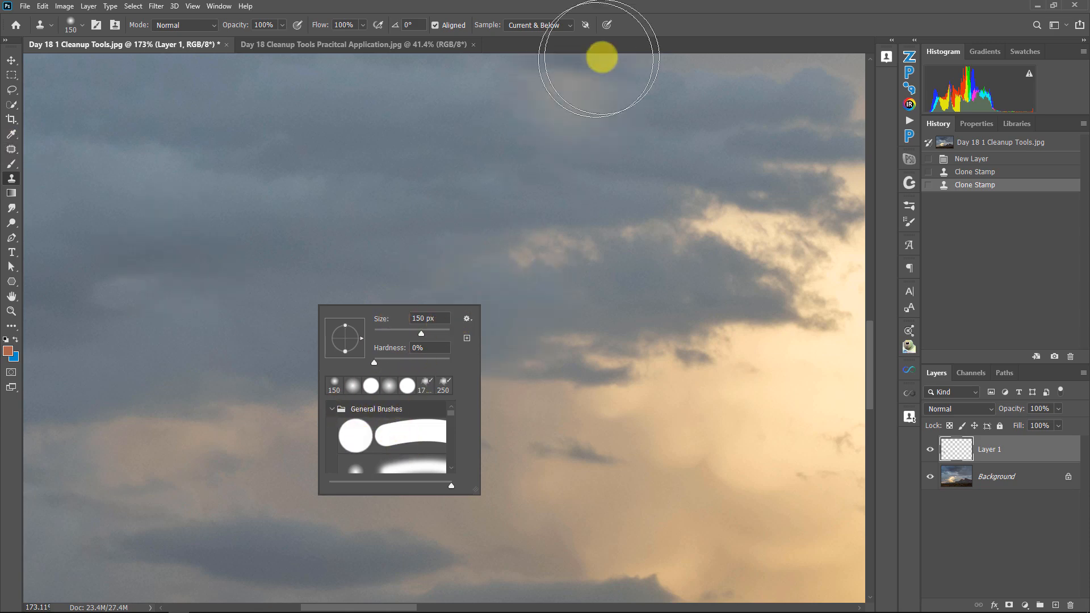
{"action": "left_click", "coordinate": [655, 41]}
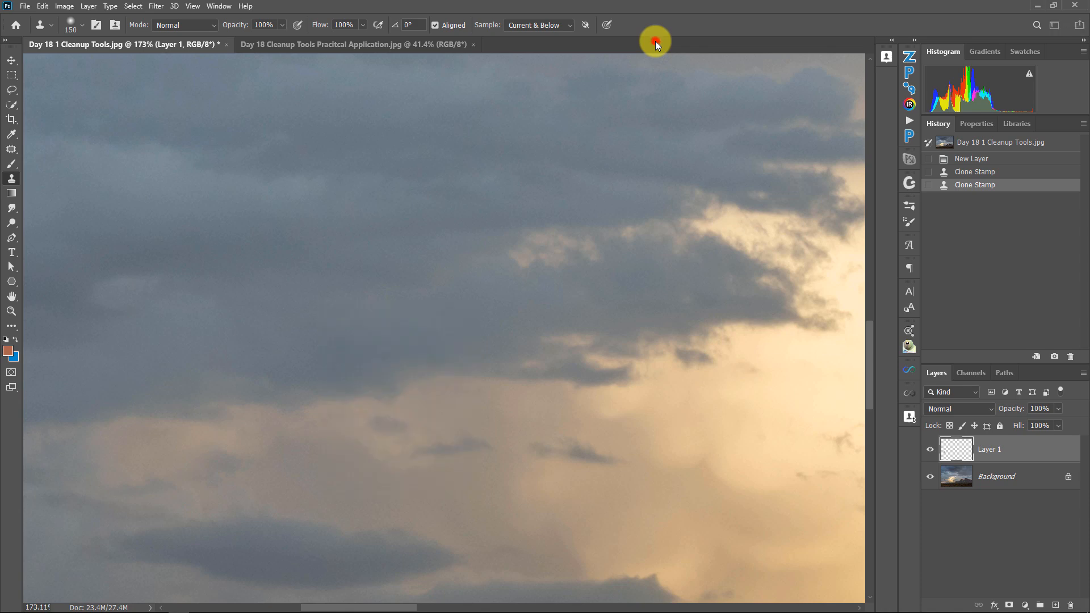
{"action": "right_click", "coordinate": [12, 149]}
{"action": "left_click", "coordinate": [48, 150]}
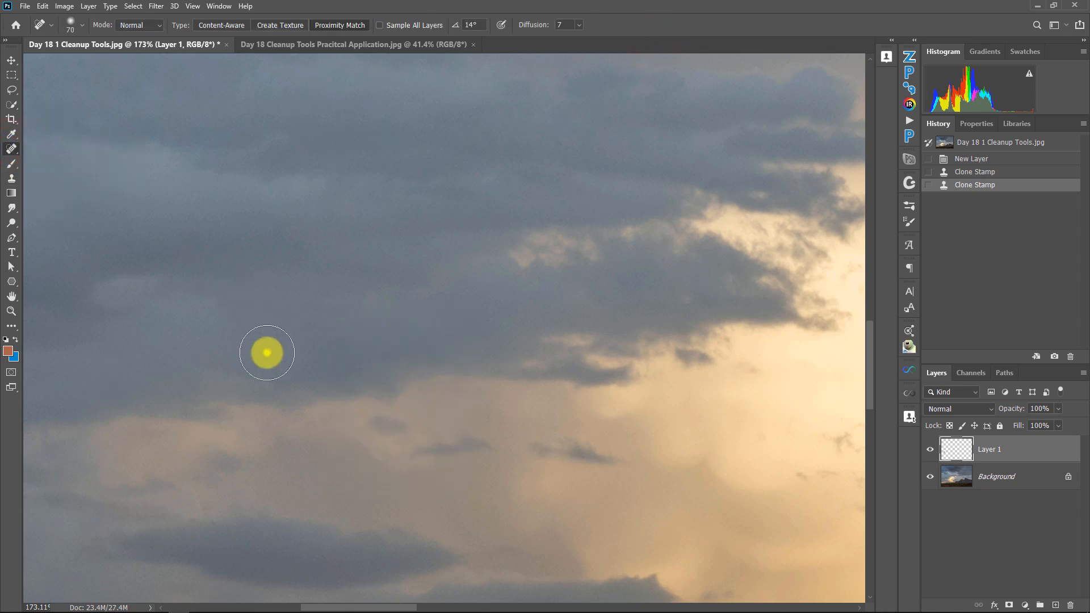
{"action": "right_click", "coordinate": [266, 353]}
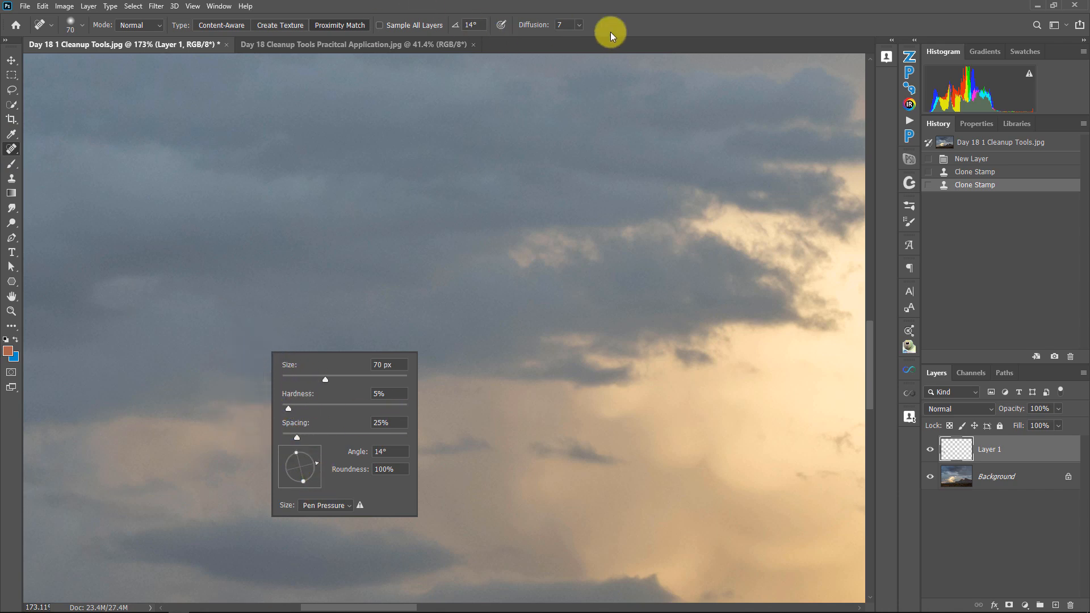
{"action": "left_click", "coordinate": [632, 25]}
{"action": "key", "text": "s"}
{"action": "left_click", "coordinate": [927, 449]}
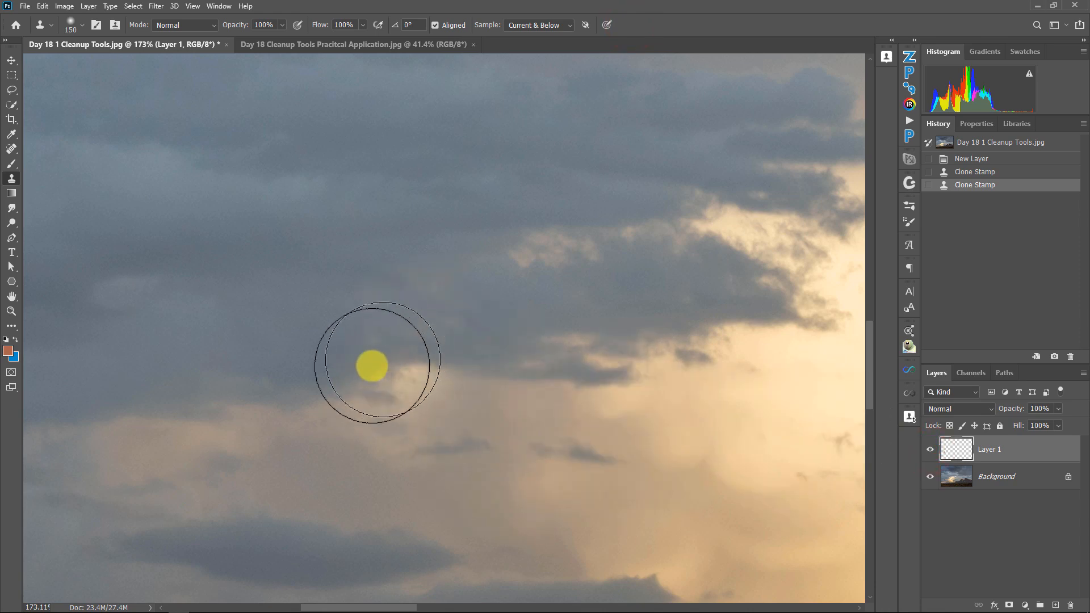
- Vary the Clone Stamp brush size, shrinking it to 90 px and enlarging it to 300 px
{"action": "key", "text": "bracketright"}
{"action": "key", "text": "bracketright"}
{"action": "key", "text": "bracketright"}
{"action": "key", "text": "bracketright"}
{"action": "key", "text": "bracketleft"}
{"action": "key", "text": "bracketleft"}
{"action": "key", "text": "bracketleft"}
{"action": "key", "text": "bracketleft"}
{"action": "key", "text": "bracketleft"}
{"action": "key", "text": "bracketleft"}
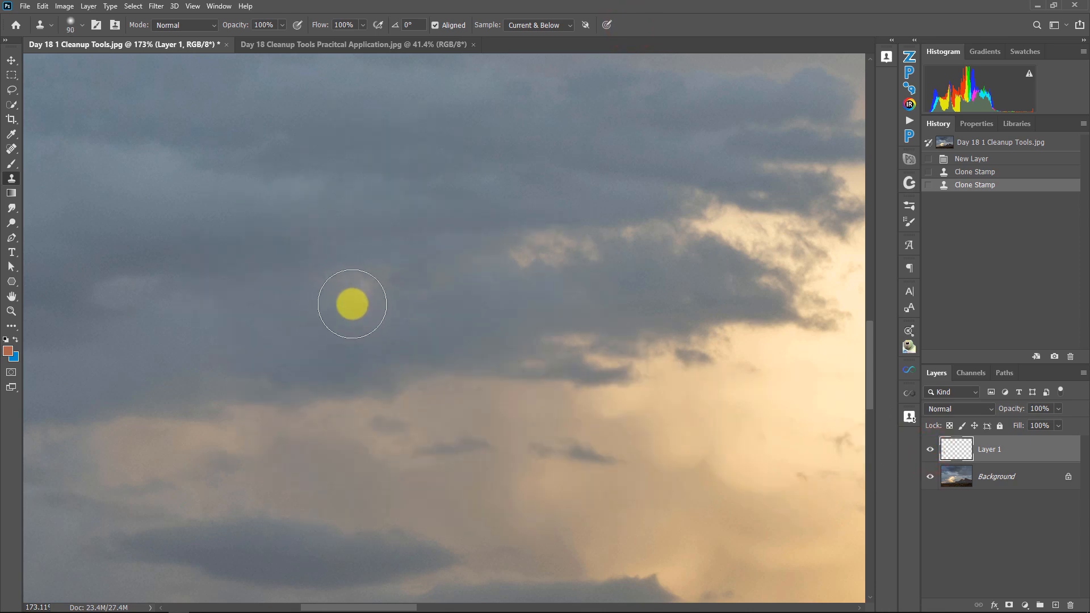
{"action": "key", "text": "bracketright"}
{"action": "key", "text": "bracketright"}
{"action": "key", "text": "bracketright"}
{"action": "key", "text": "bracketright"}
{"action": "key", "text": "bracketright"}
{"action": "key", "text": "bracketright"}
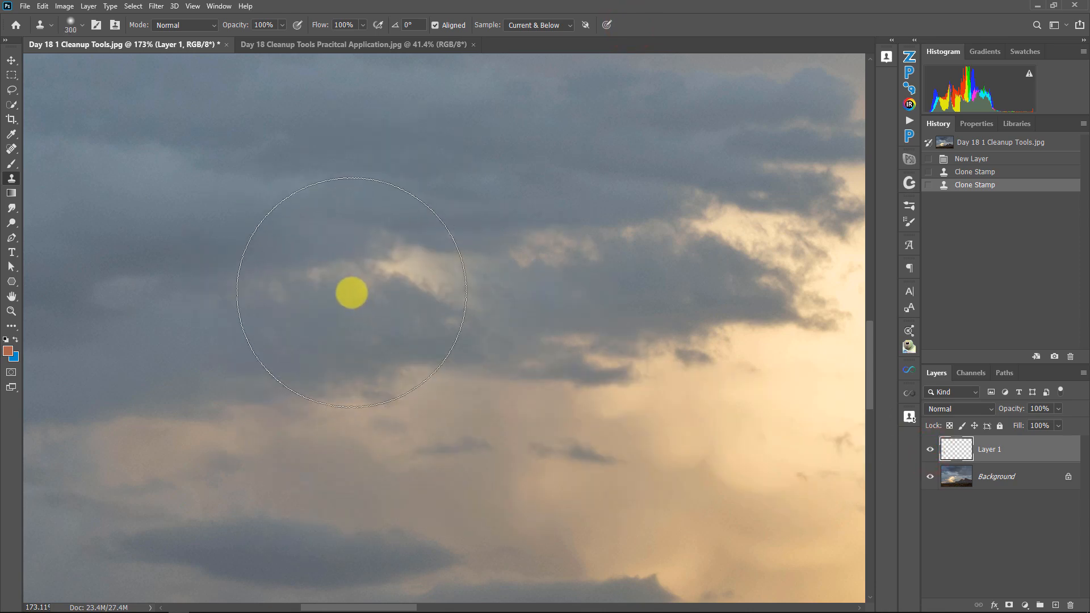
- Set the Clone Stamp brush hardness to 5% and reduce its size to 90 px
{"action": "right_click", "coordinate": [351, 292]}
{"action": "left_click_drag", "start_coordinate": [414, 348], "coordinate": [417, 348]}
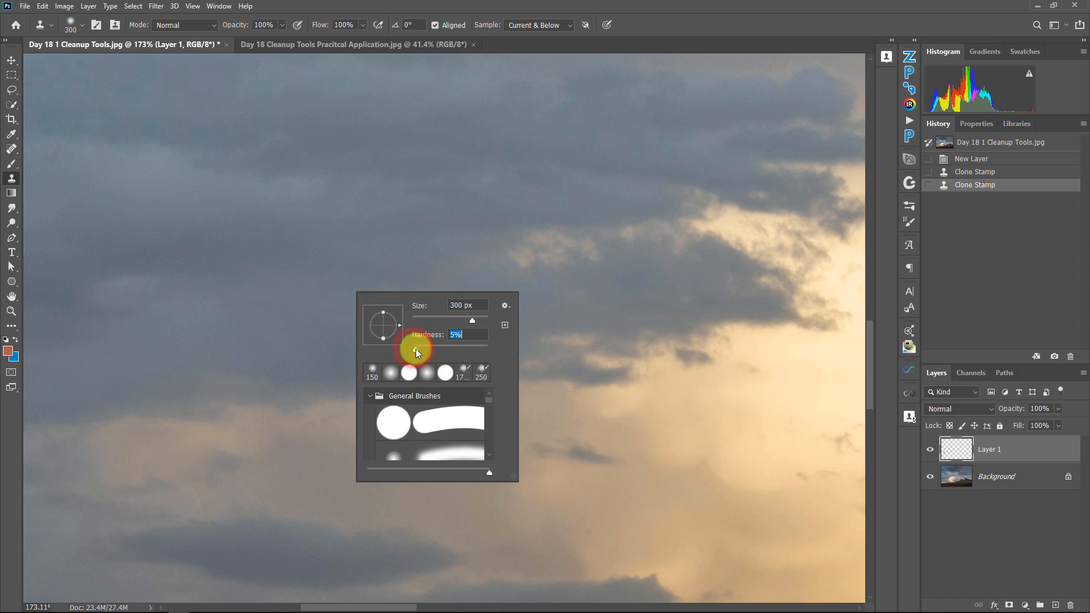
{"action": "left_click", "coordinate": [665, 7]}
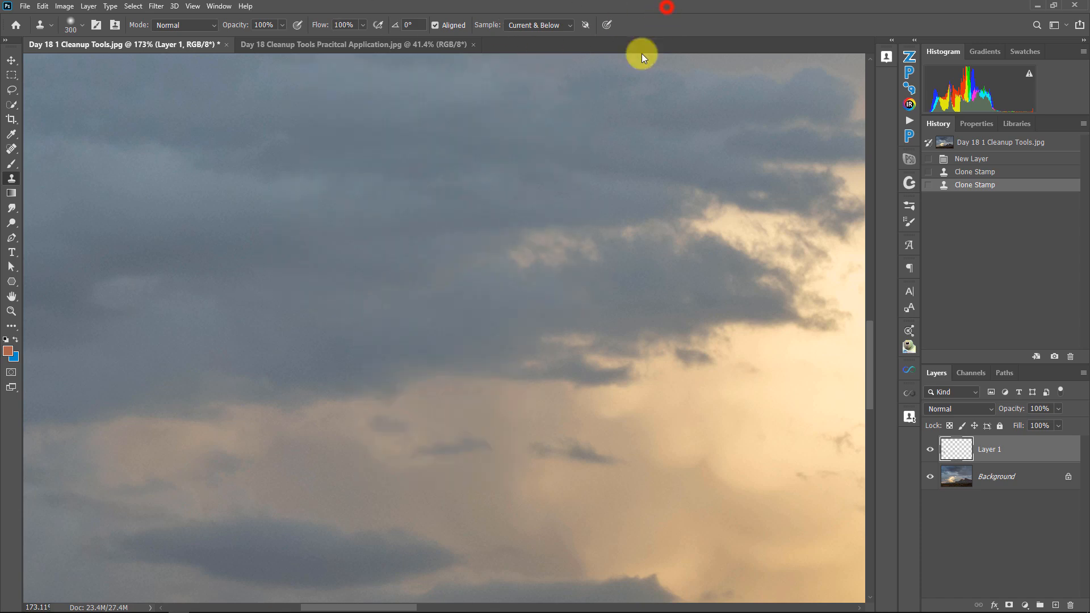
{"action": "key", "text": "bracketleft"}
{"action": "key", "text": "bracketleft"}
{"action": "key", "text": "bracketleft"}
{"action": "key", "text": "bracketleft"}
{"action": "key", "text": "bracketleft"}
{"action": "key", "text": "bracketleft"}
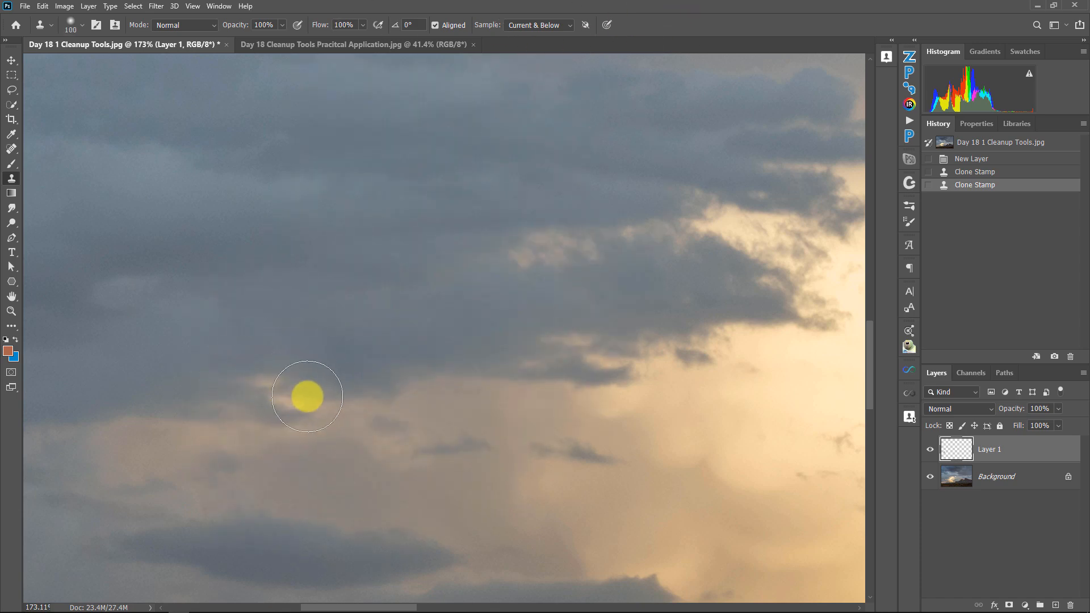
{"action": "key", "text": "bracketleft"}
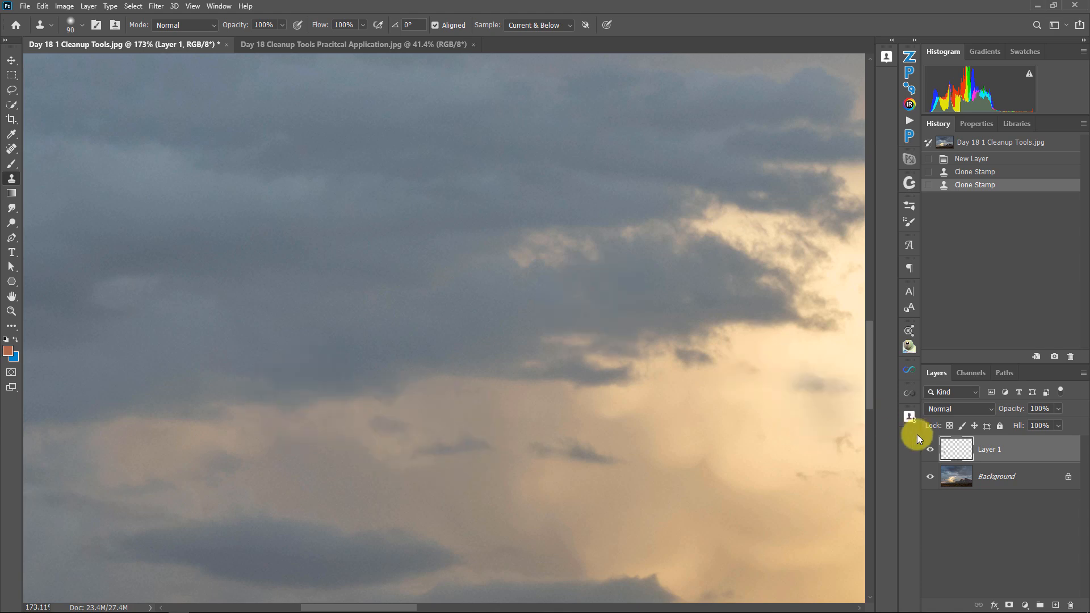
- Toggle the visibility of Layer 1 repeatedly to compare the sky with and without the cloned repair
{"action": "left_click", "coordinate": [930, 453]}
{"action": "left_click", "coordinate": [930, 452]}
{"action": "left_click", "coordinate": [930, 452]}
{"action": "left_click", "coordinate": [930, 453]}
{"action": "left_click", "coordinate": [928, 452]}
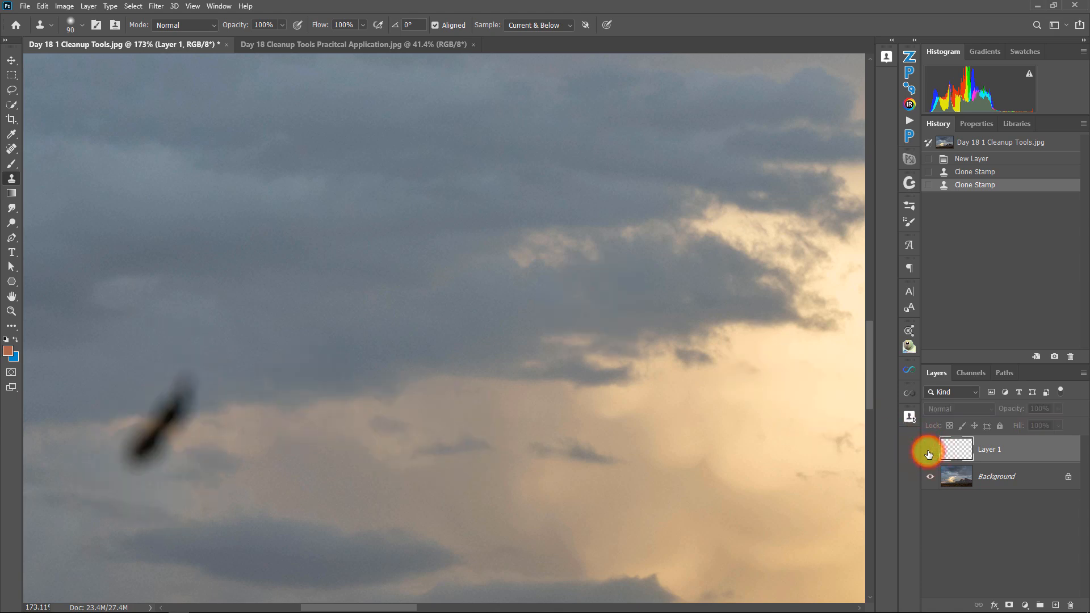
{"action": "left_click", "coordinate": [929, 453]}
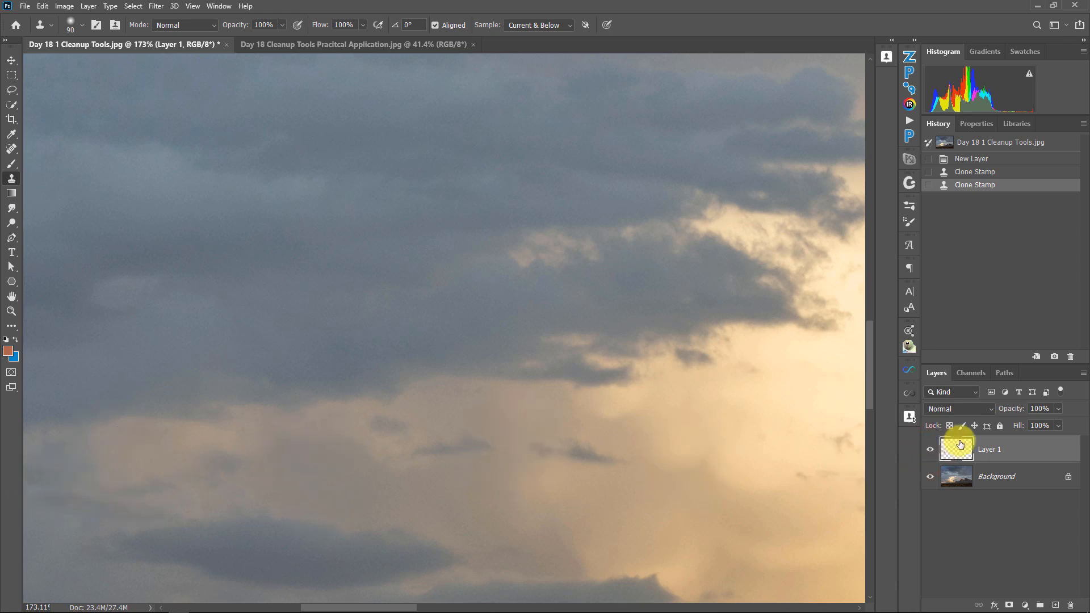
{"action": "left_click", "coordinate": [929, 452]}
{"action": "left_click", "coordinate": [929, 452]}
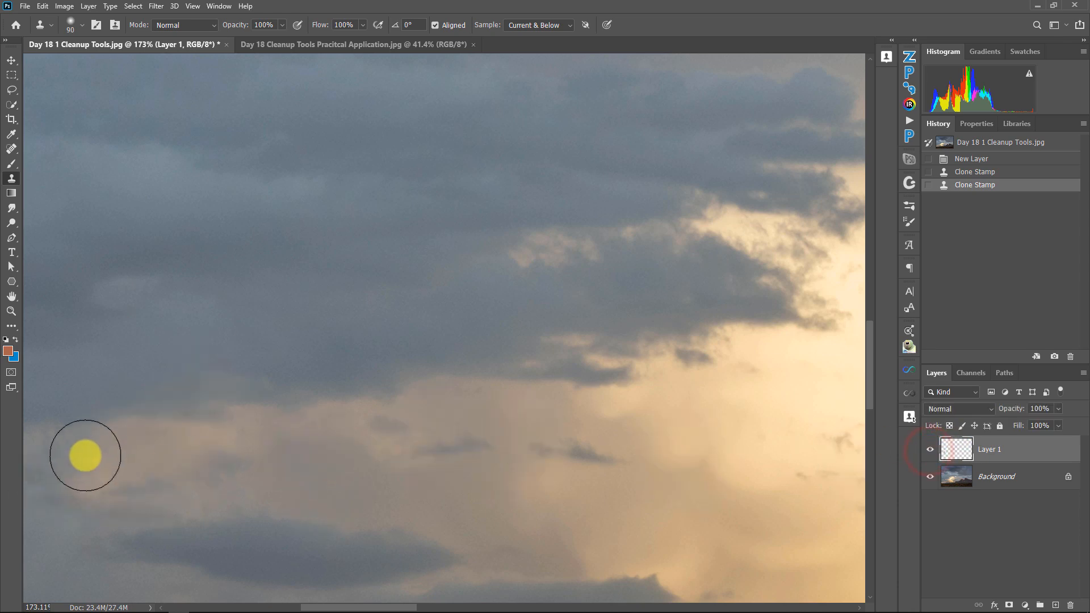
- Add a new layer and use the Clone Stamp to copy the bright cloud edge onto the left end of the lower cloud bank
{"action": "key", "text": "space"}
{"action": "mouse_move", "coordinate": [455, 316]}
{"action": "left_mouse_down"}
{"action": "mouse_move", "coordinate": [455, 250]}
{"action": "mouse_move", "coordinate": [440, 237]}
{"action": "mouse_move", "coordinate": [437, 248]}
{"action": "left_mouse_up"}
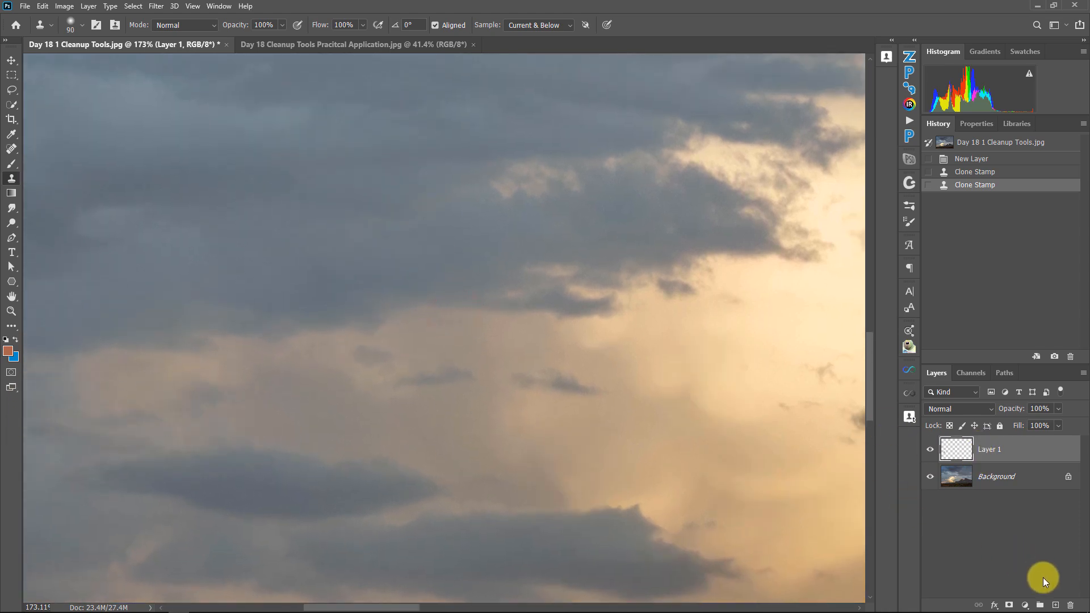
{"action": "left_click", "coordinate": [1054, 606]}
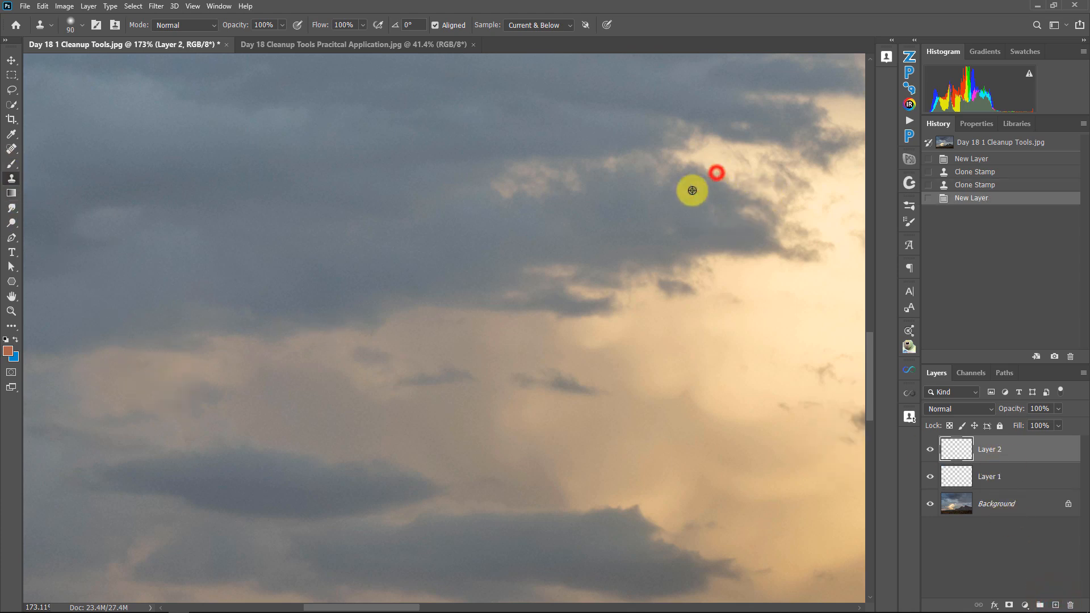
{"action": "mouse_move", "coordinate": [160, 369]}
{"action": "left_mouse_down"}
{"action": "mouse_move", "coordinate": [90, 388]}
{"action": "mouse_move", "coordinate": [143, 376]}
{"action": "mouse_move", "coordinate": [121, 372]}
{"action": "mouse_move", "coordinate": [161, 385]}
{"action": "mouse_move", "coordinate": [158, 367]}
{"action": "mouse_move", "coordinate": [167, 376]}
{"action": "mouse_move", "coordinate": [150, 374]}
{"action": "mouse_move", "coordinate": [182, 383]}
{"action": "left_mouse_up"}
{"action": "left_click", "coordinate": [123, 376]}
{"action": "left_click", "coordinate": [90, 385]}
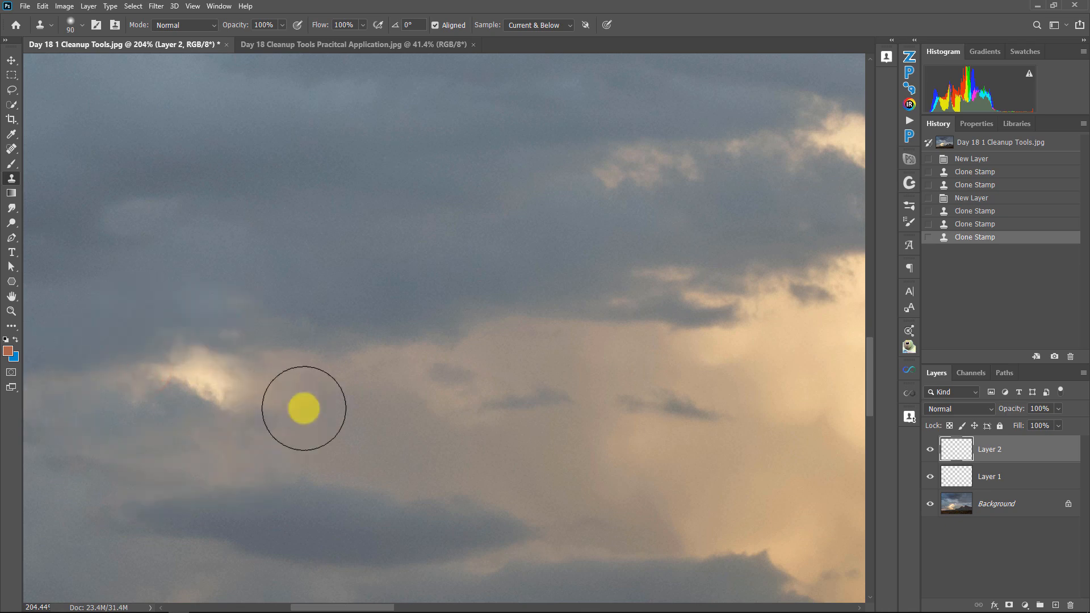
- Toggle the visibility of Layer 2 to compare the sky with and without the cloned bright cloud
{"action": "left_click", "coordinate": [930, 450]}
{"action": "left_click", "coordinate": [930, 450]}
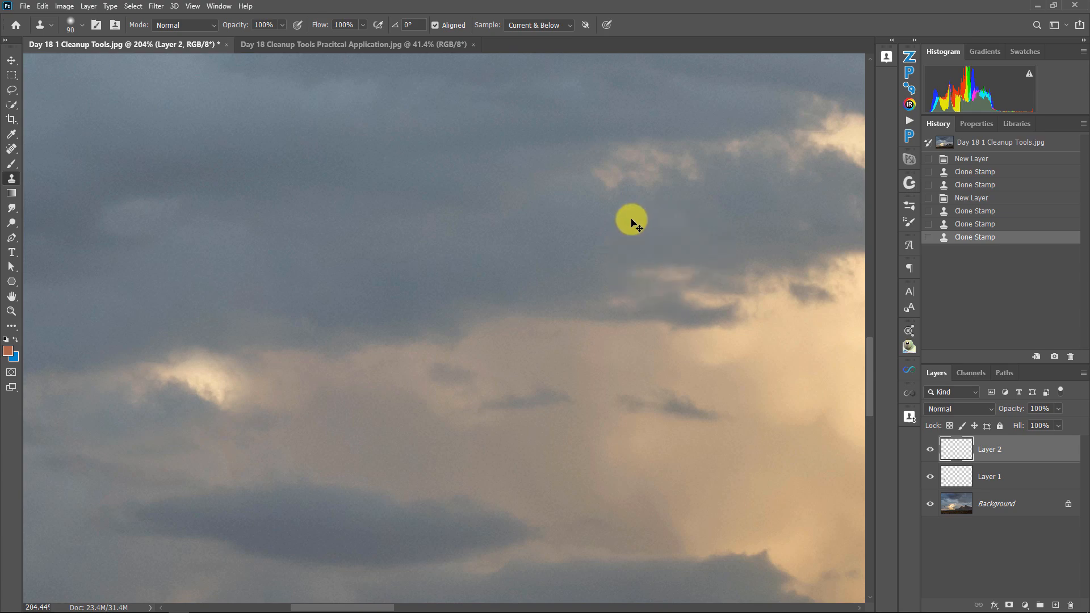
{"action": "right_click", "coordinate": [539, 212]}
{"action": "left_click", "coordinate": [563, 216]}
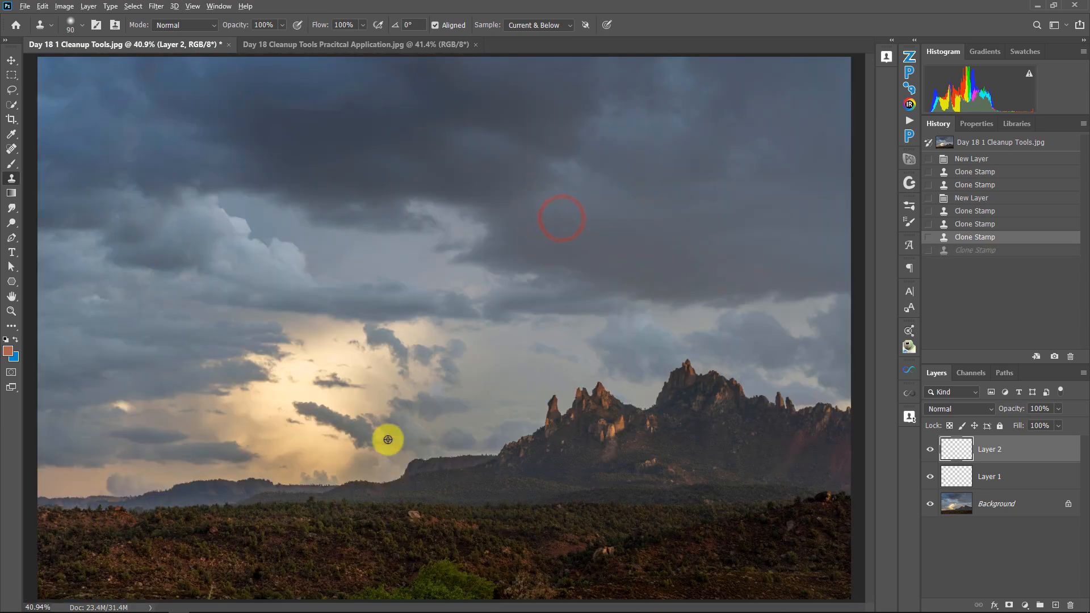
- Sample the green bush in the foreground and enlarge the Clone Stamp brush to 700 px
{"action": "left_click", "coordinate": [442, 571], "text": "alt"}
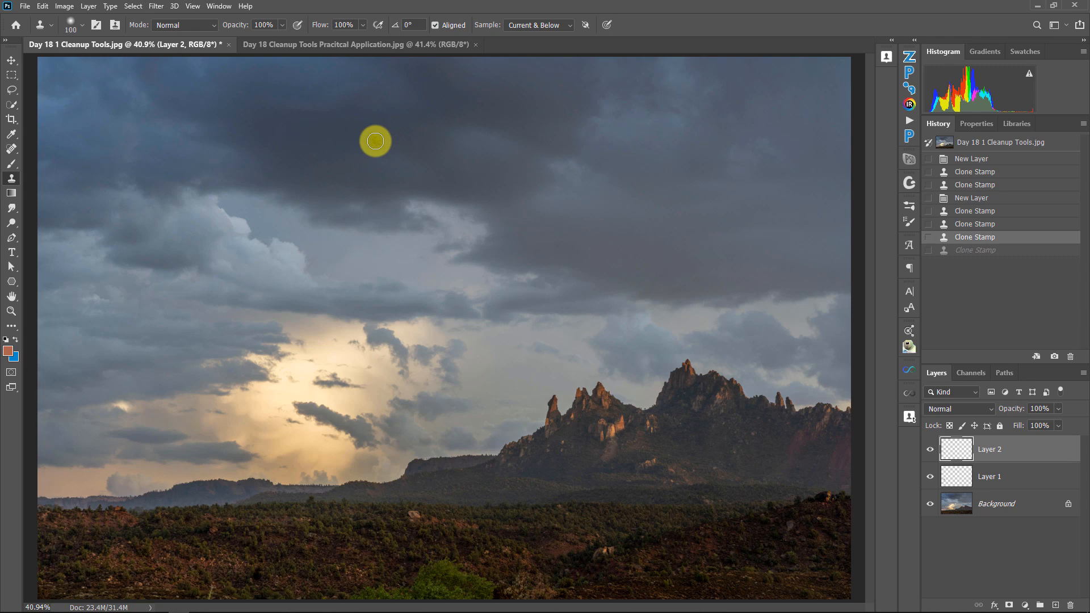
{"action": "key", "text": "bracketright"}
{"action": "key", "text": "bracketright"}
{"action": "key", "text": "bracketright"}
{"action": "key", "text": "bracketright"}
{"action": "key", "text": "bracketright"}
{"action": "key", "text": "bracketright"}
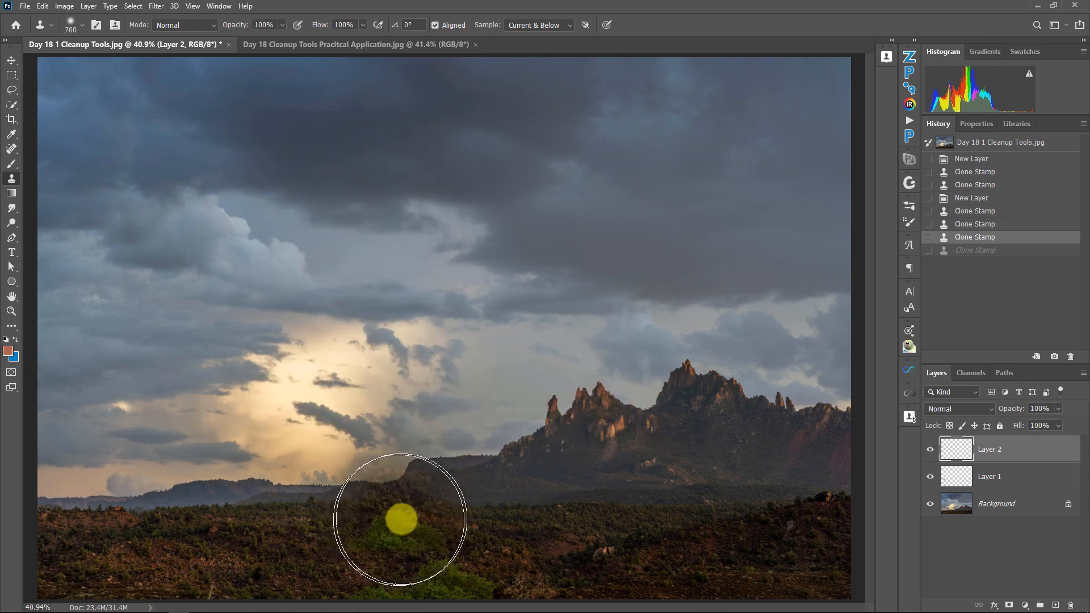
- Try cloning the foreground hillside into the dark upper clouds with the 700 px brush, and undo the stroke
{"action": "left_click", "coordinate": [413, 515], "text": "alt"}
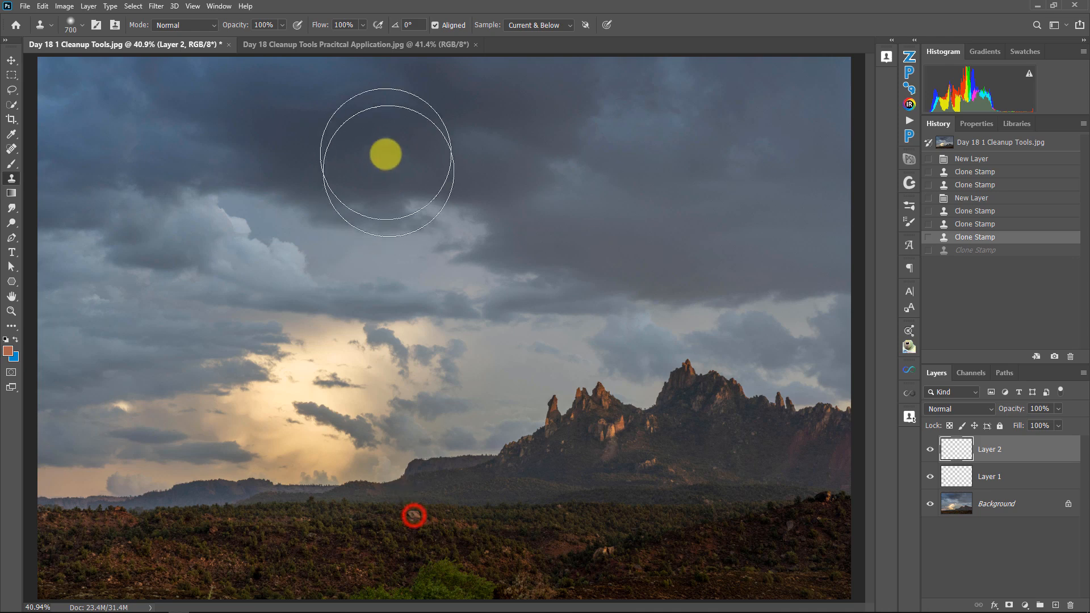
{"action": "left_click_drag", "start_coordinate": [357, 144], "coordinate": [355, 170]}
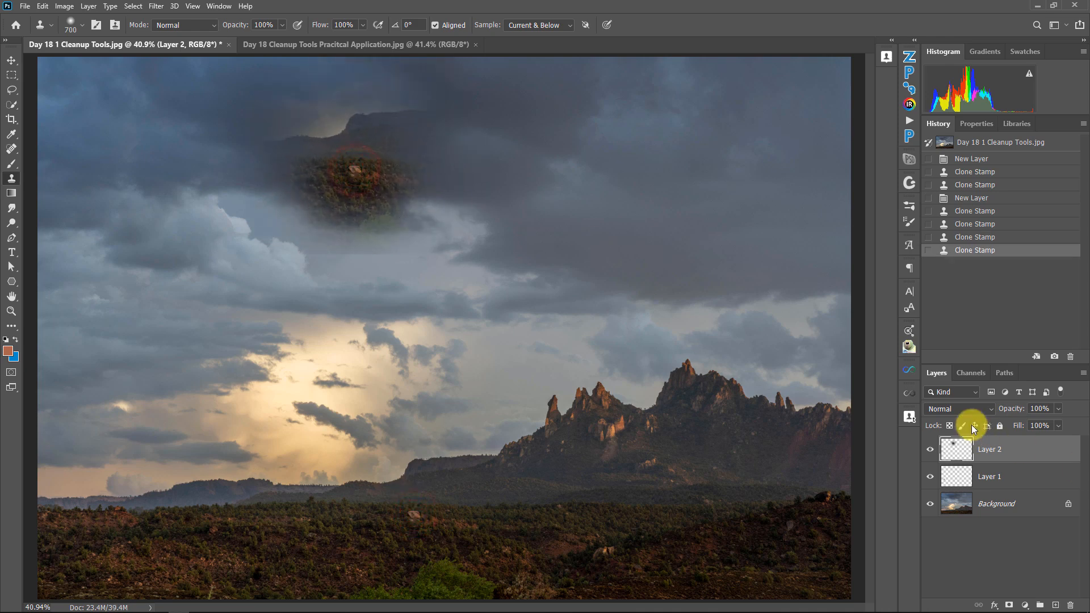
{"action": "key", "text": "ctrl+z"}
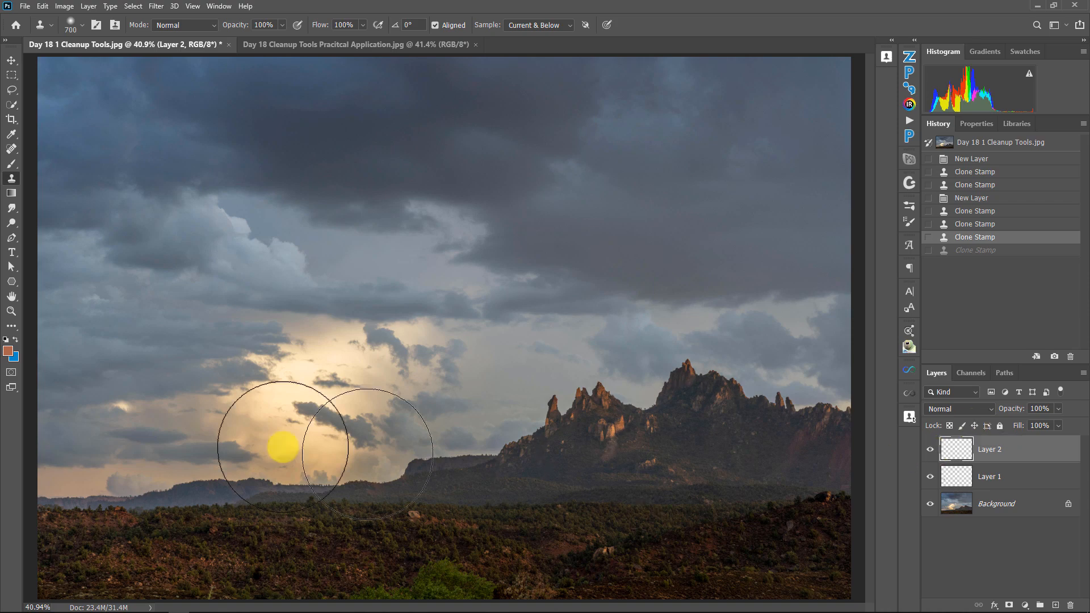
- Add a Curves adjustment layer clipped to Layer 2, and view Layer 2 briefly on its own
{"action": "left_click_drag", "start_coordinate": [108, 412], "coordinate": [197, 426]}
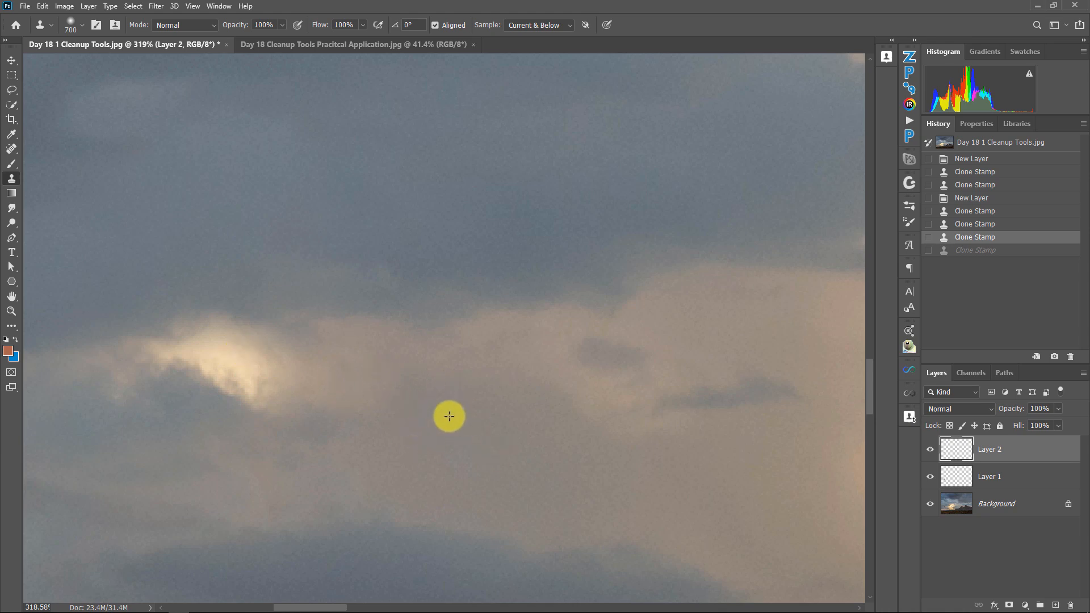
{"action": "left_click", "coordinate": [1028, 606]}
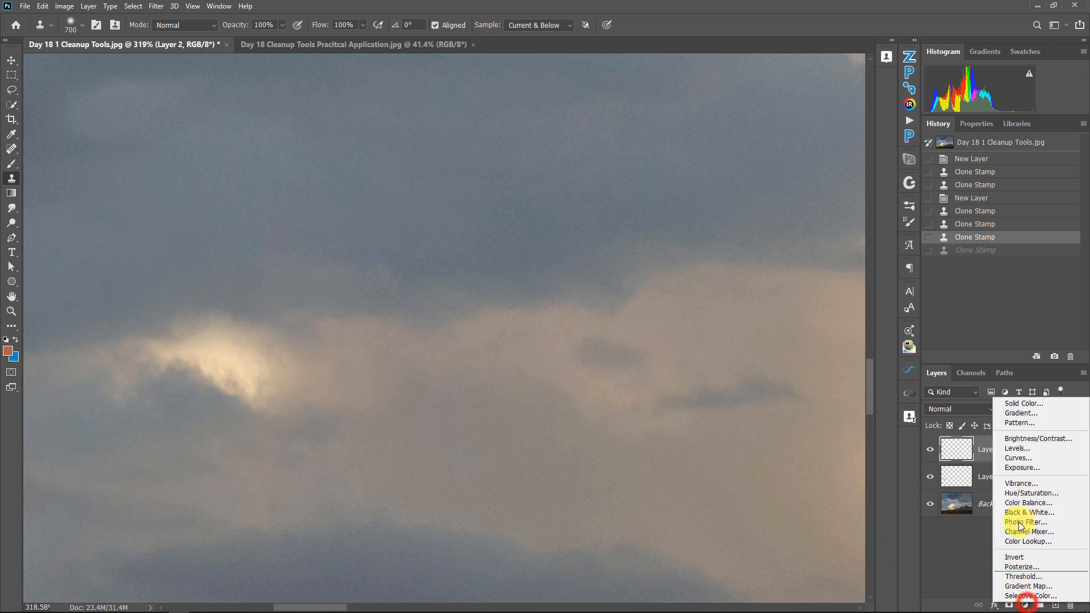
{"action": "left_click", "coordinate": [1014, 462]}
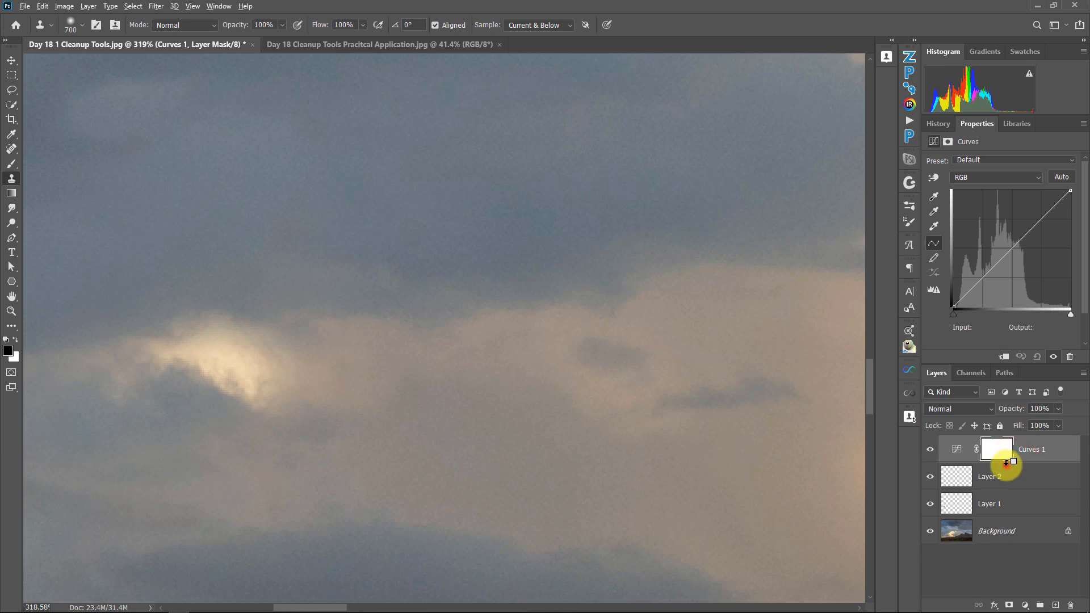
{"action": "left_click", "coordinate": [1006, 463], "text": "alt"}
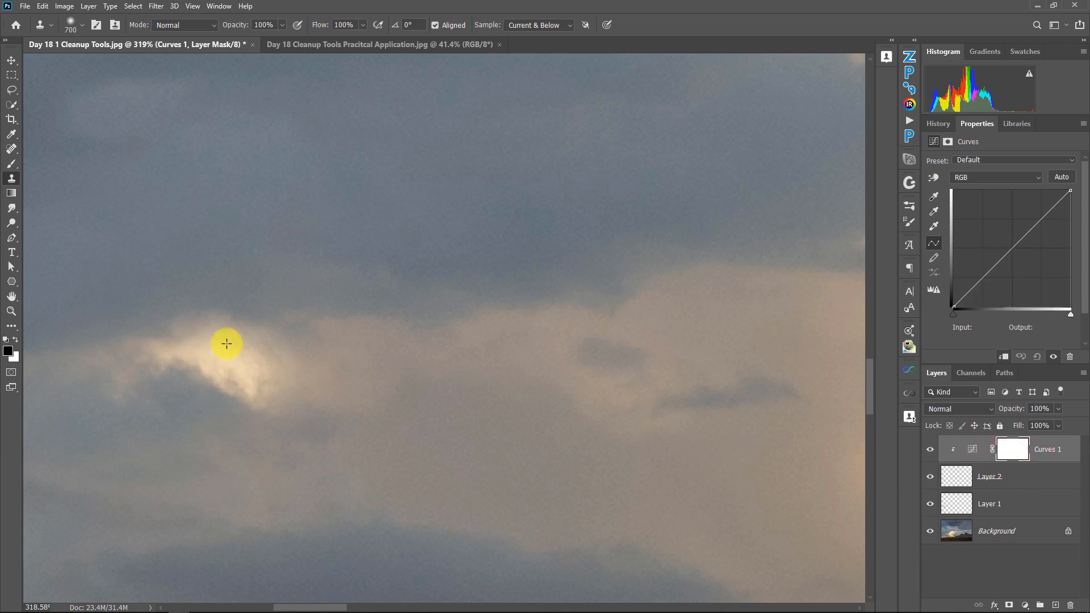
{"action": "left_click", "coordinate": [929, 477], "text": "alt"}
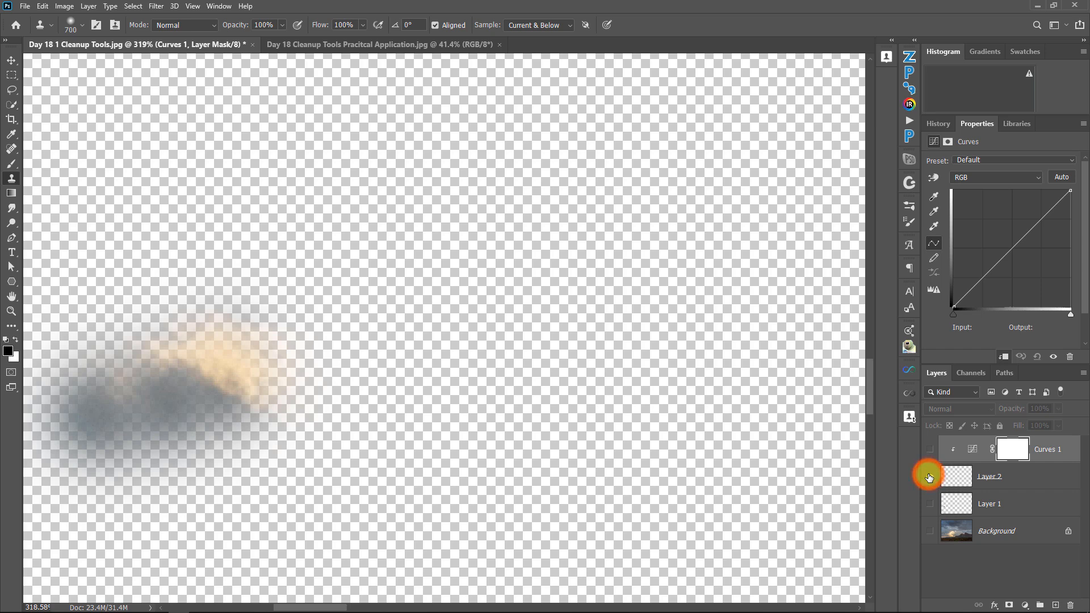
{"action": "left_click", "coordinate": [929, 477], "text": "alt"}
- Bend the Curves 1 curve with a midtone point and a highlight point at input 217, output 174, keeping the Normal blend mode
{"action": "left_click", "coordinate": [972, 449]}
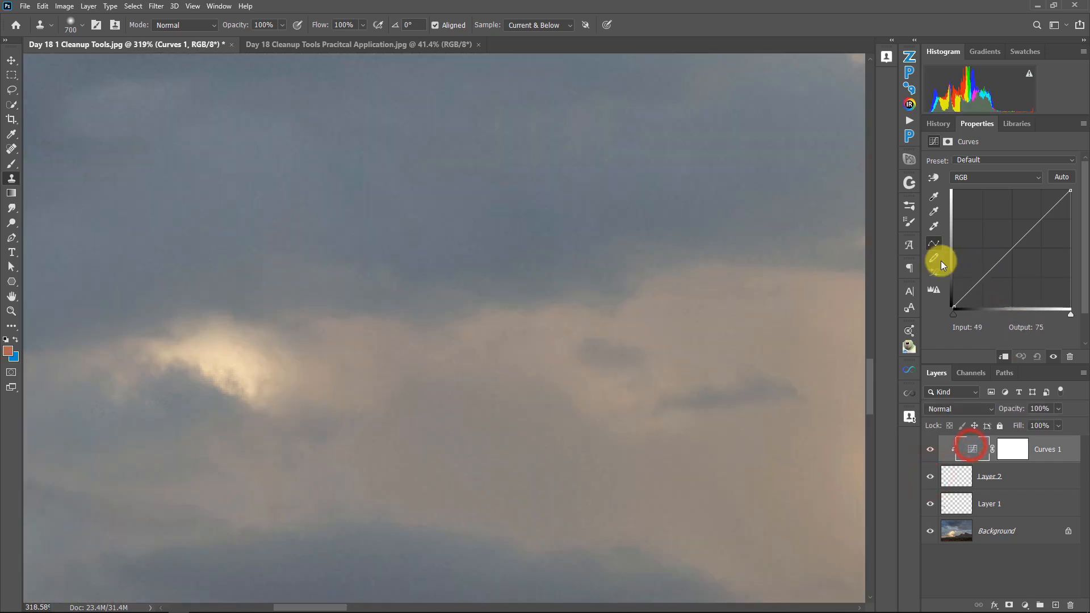
{"action": "mouse_move", "coordinate": [1014, 248]}
{"action": "left_mouse_down"}
{"action": "mouse_move", "coordinate": [1012, 232]}
{"action": "mouse_move", "coordinate": [1018, 244]}
{"action": "mouse_move", "coordinate": [1053, 227]}
{"action": "left_mouse_up"}
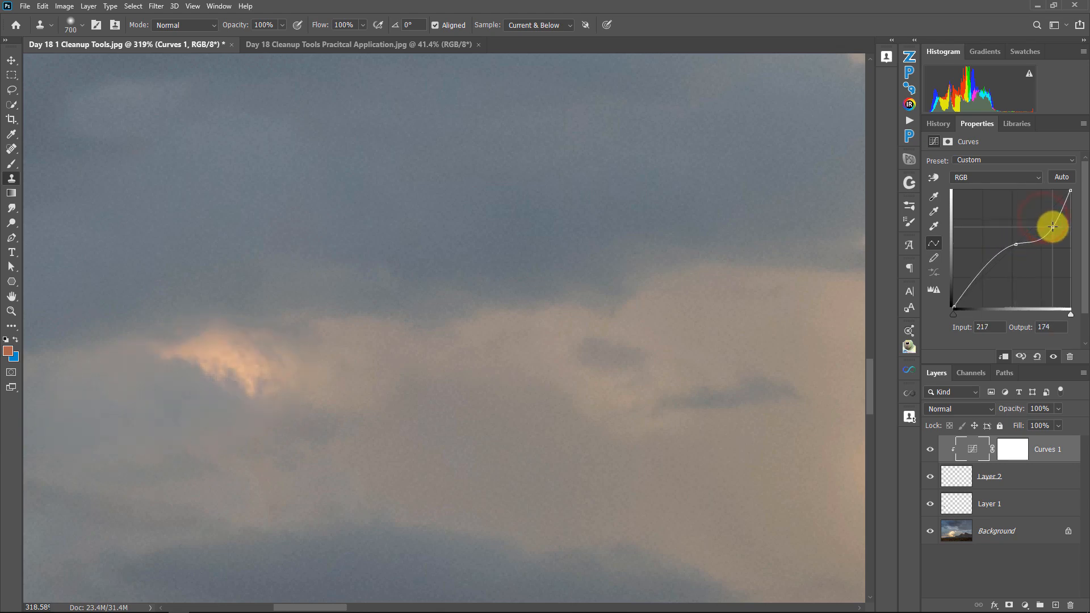
{"action": "left_click", "coordinate": [962, 409]}
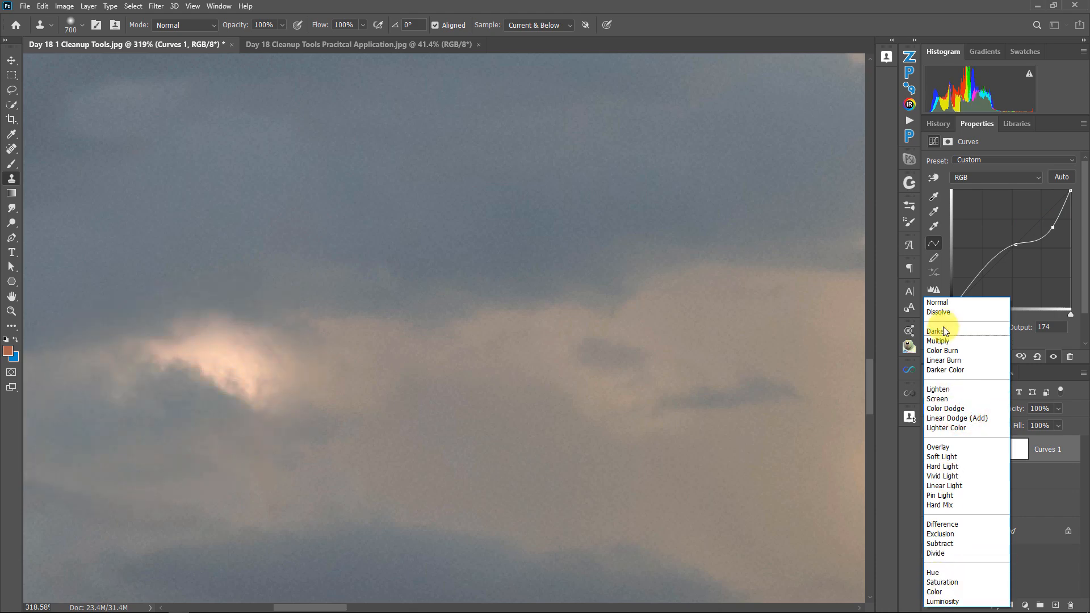
{"action": "left_click", "coordinate": [944, 301]}
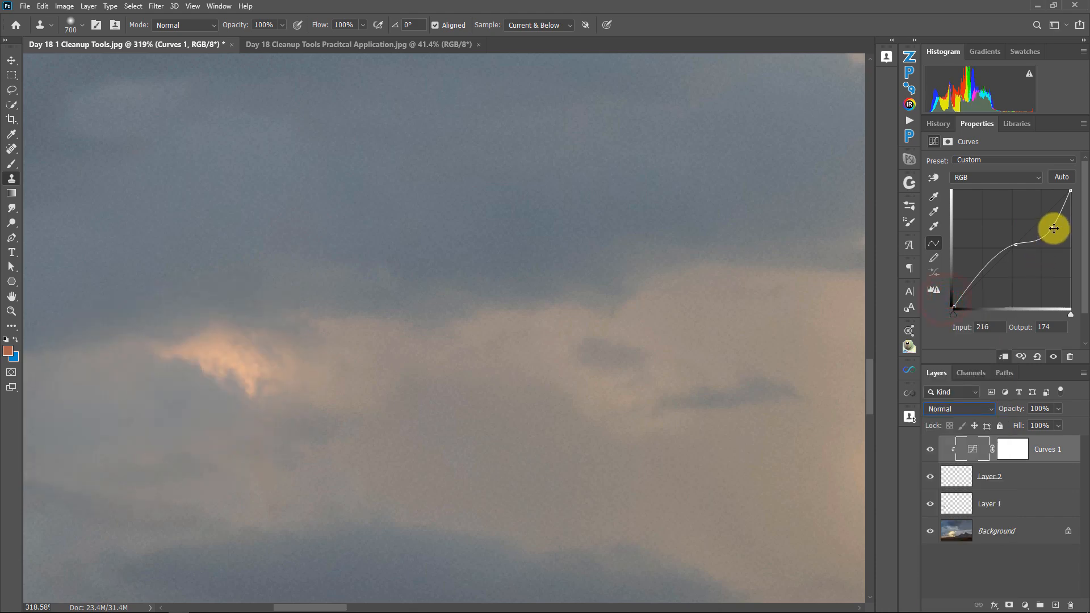
- Refine the curve with points at input 207, output 185, at input 143, output 133, and at input 239, output 224
{"action": "left_click_drag", "start_coordinate": [1054, 227], "coordinate": [1050, 224]}
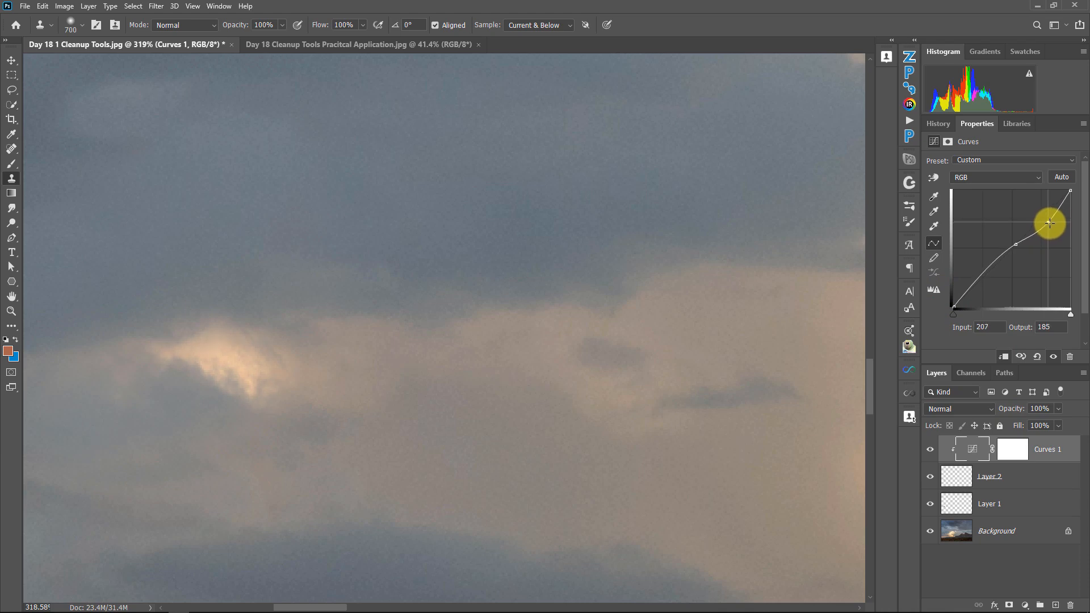
{"action": "left_click", "coordinate": [1015, 246]}
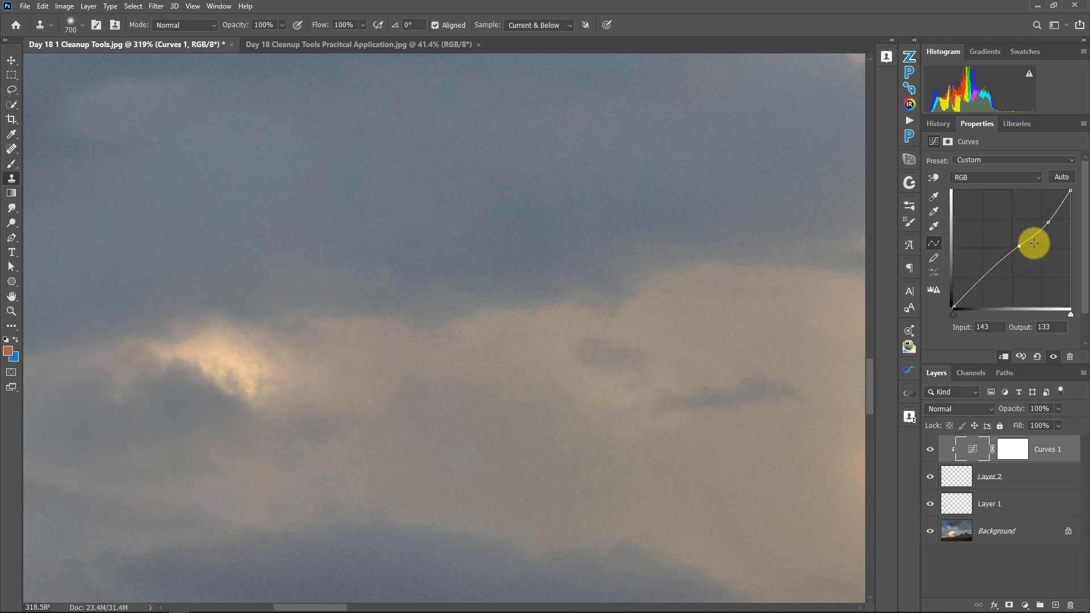
{"action": "left_click_drag", "start_coordinate": [1036, 234], "coordinate": [1064, 205]}
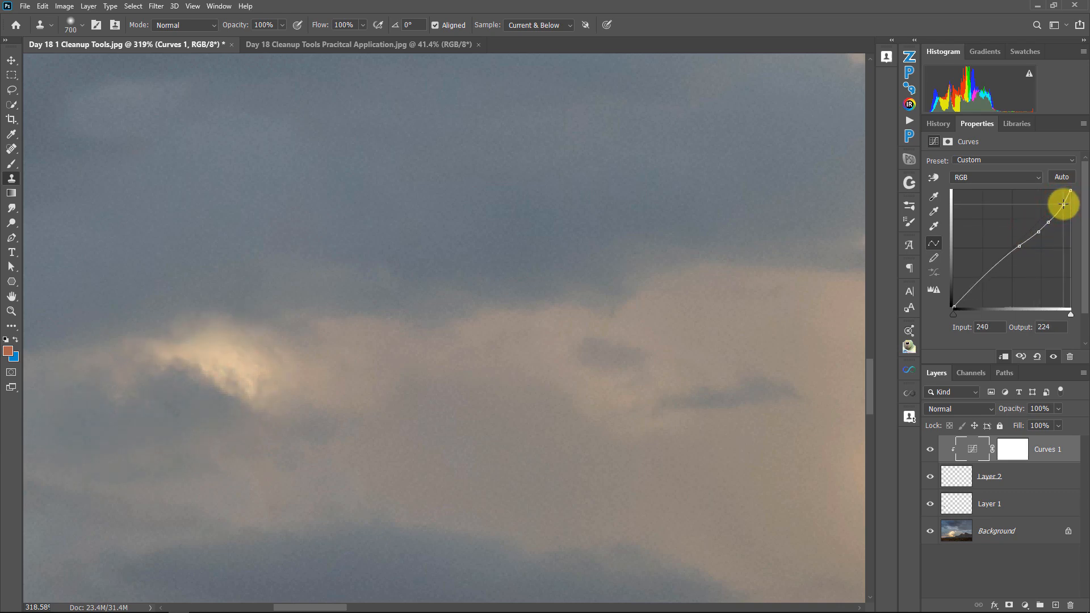
- Toggle the visibility of Curves 1 repeatedly to compare the whole image with and without the tonal correction
{"action": "right_click", "coordinate": [407, 382]}
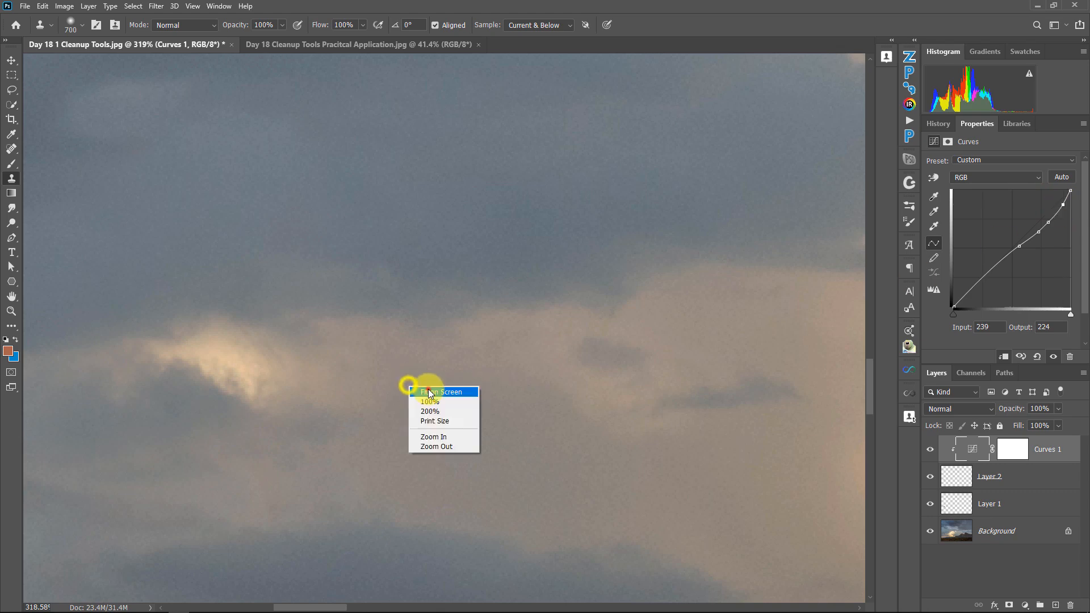
{"action": "left_click", "coordinate": [426, 388]}
{"action": "left_click", "coordinate": [927, 447]}
{"action": "left_click", "coordinate": [928, 448]}
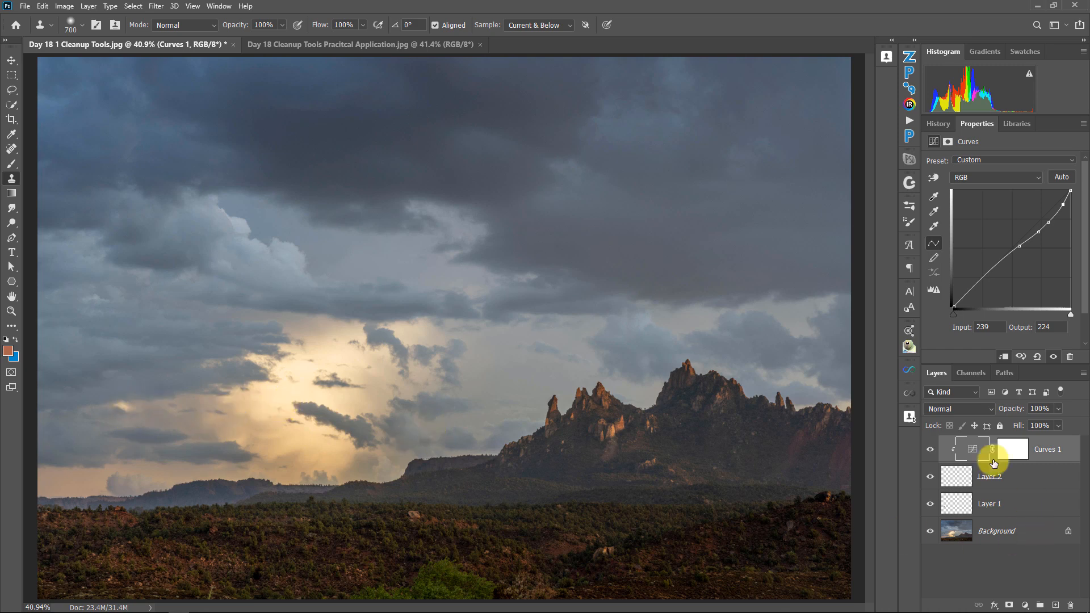
{"action": "left_click", "coordinate": [934, 450]}
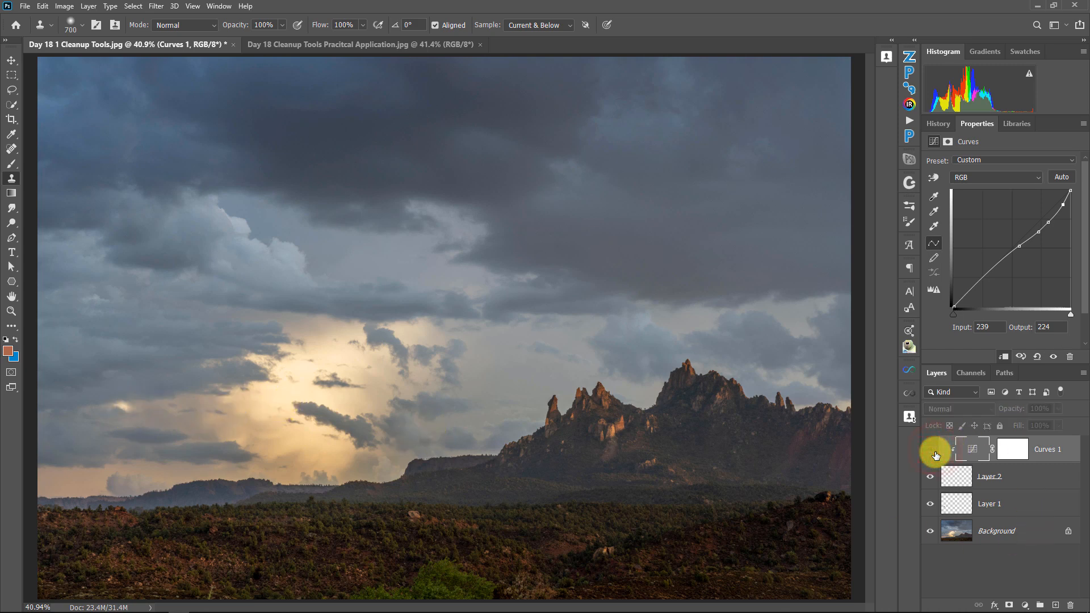
{"action": "left_click", "coordinate": [934, 451]}
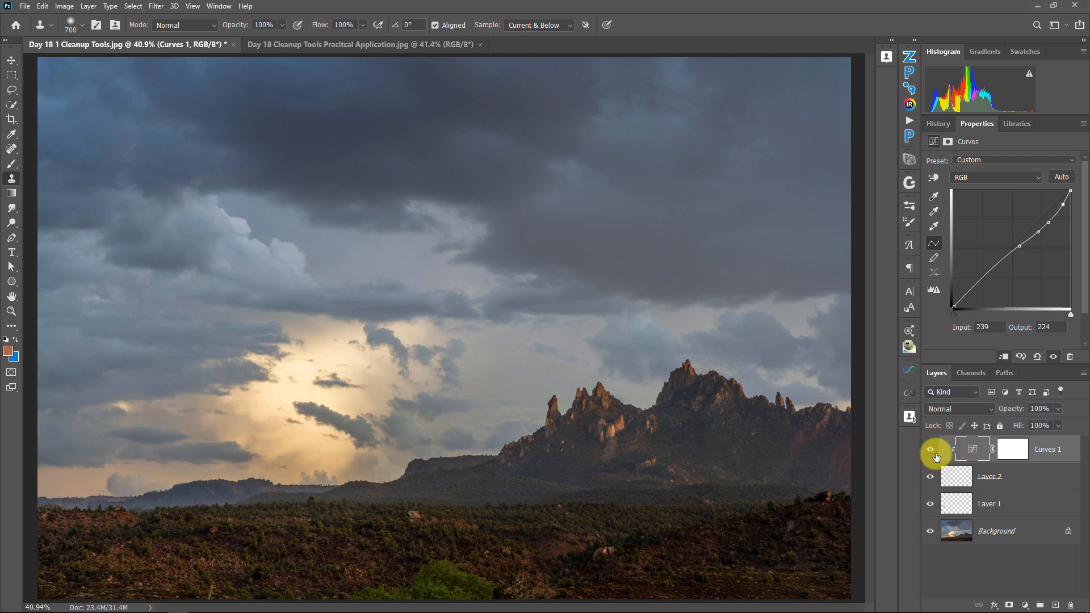
- Switch to the Day 18 Cleanup Tools Pracitcal Application.jpg document, leaving its street scene free of test clone strokes
{"action": "left_click_drag", "start_coordinate": [485, 87], "coordinate": [504, 84]}
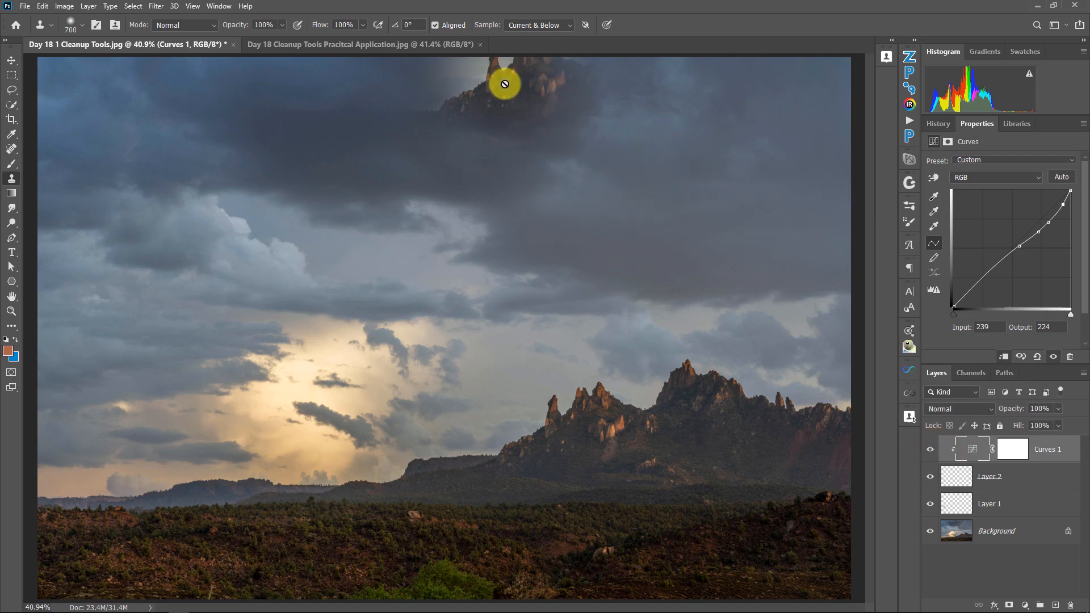
{"action": "left_click", "coordinate": [338, 43]}
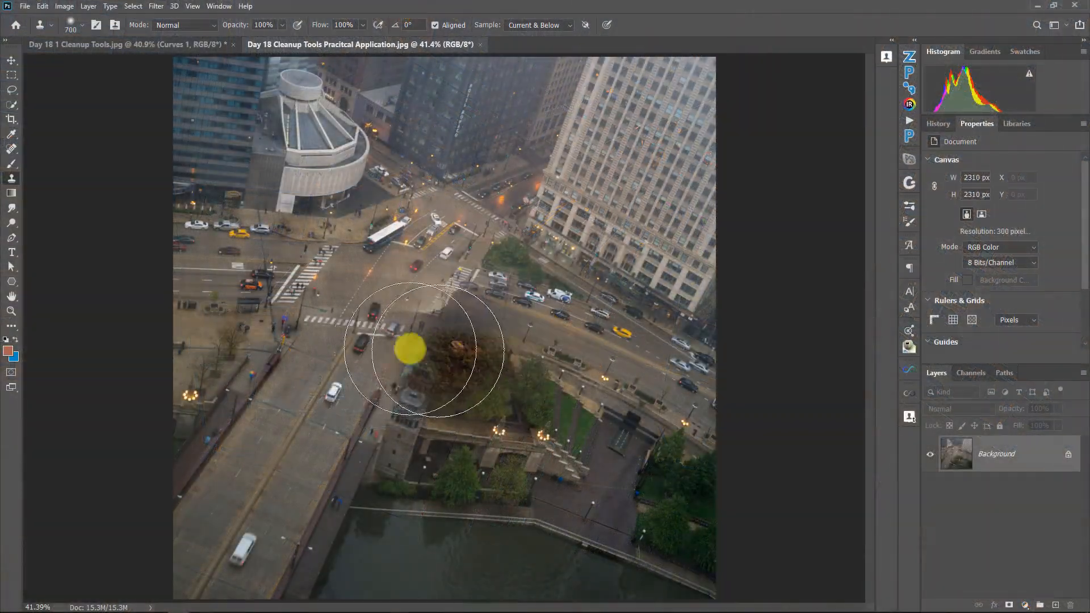
{"action": "mouse_move", "coordinate": [409, 348]}
{"action": "left_mouse_down"}
{"action": "mouse_move", "coordinate": [369, 374]}
{"action": "mouse_move", "coordinate": [387, 334]}
{"action": "left_mouse_up"}
{"action": "key", "text": "ctrl+z"}
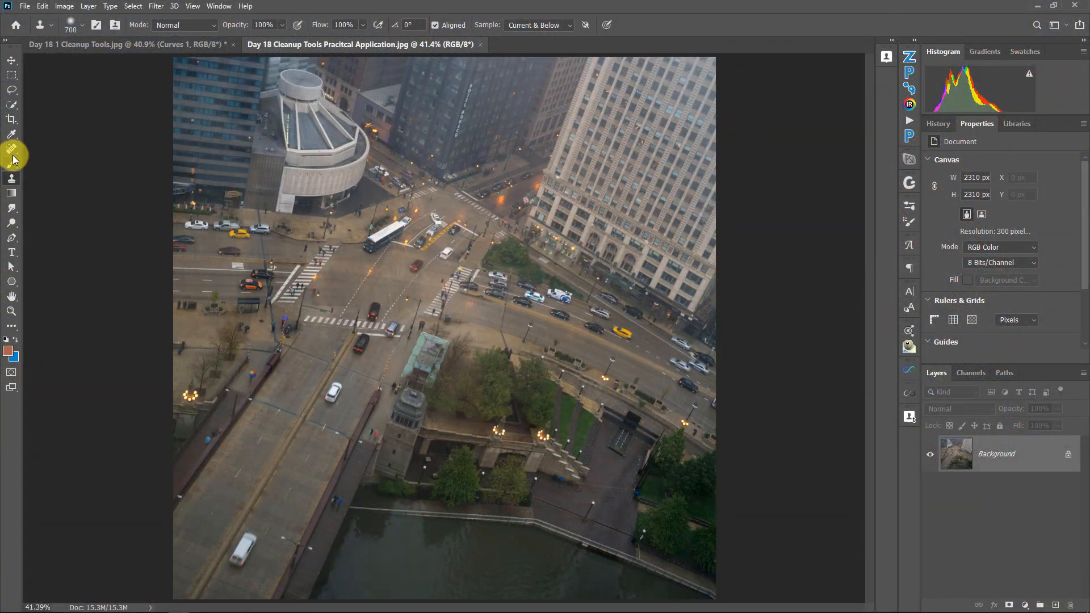
- Outline the white van on the bridge roadway, including its shadow, with the Patch tool
{"action": "left_click_drag", "start_coordinate": [11, 152], "coordinate": [54, 172]}
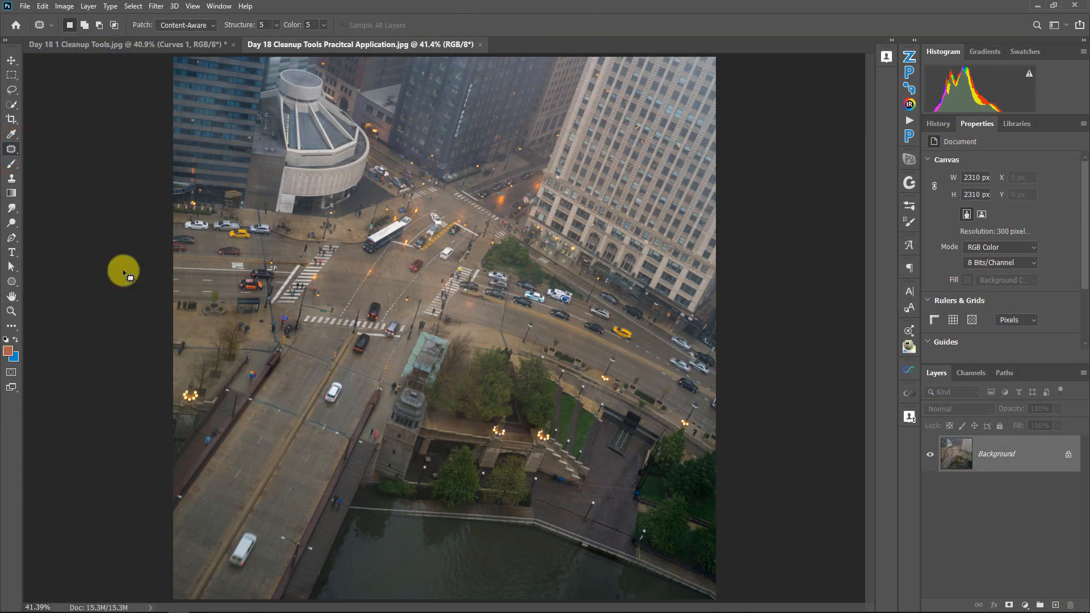
{"action": "left_click_drag", "start_coordinate": [236, 557], "coordinate": [301, 545]}
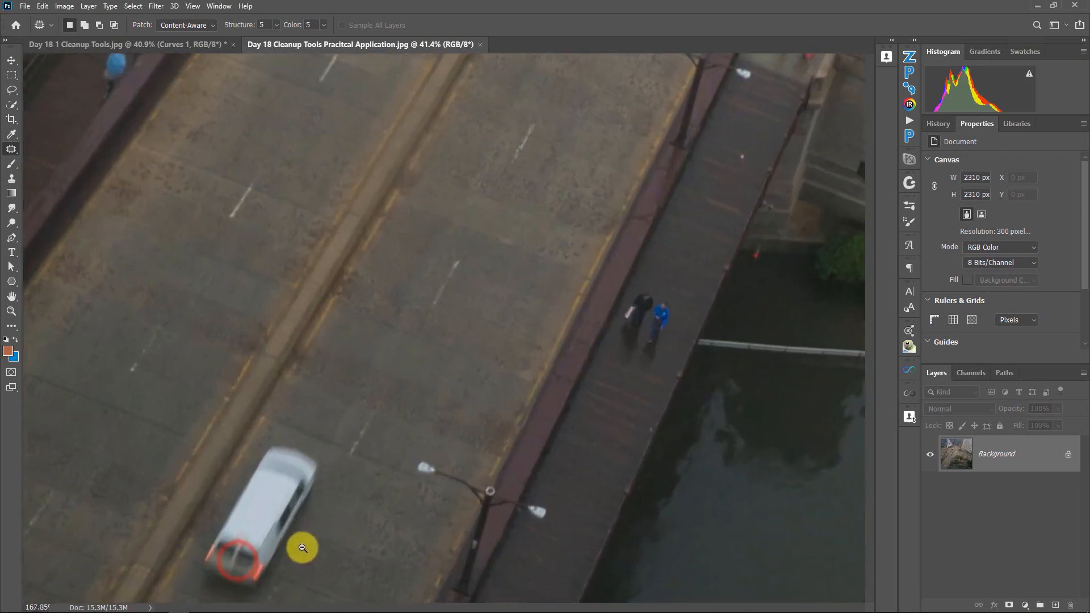
{"action": "left_click_drag", "start_coordinate": [370, 478], "coordinate": [443, 316]}
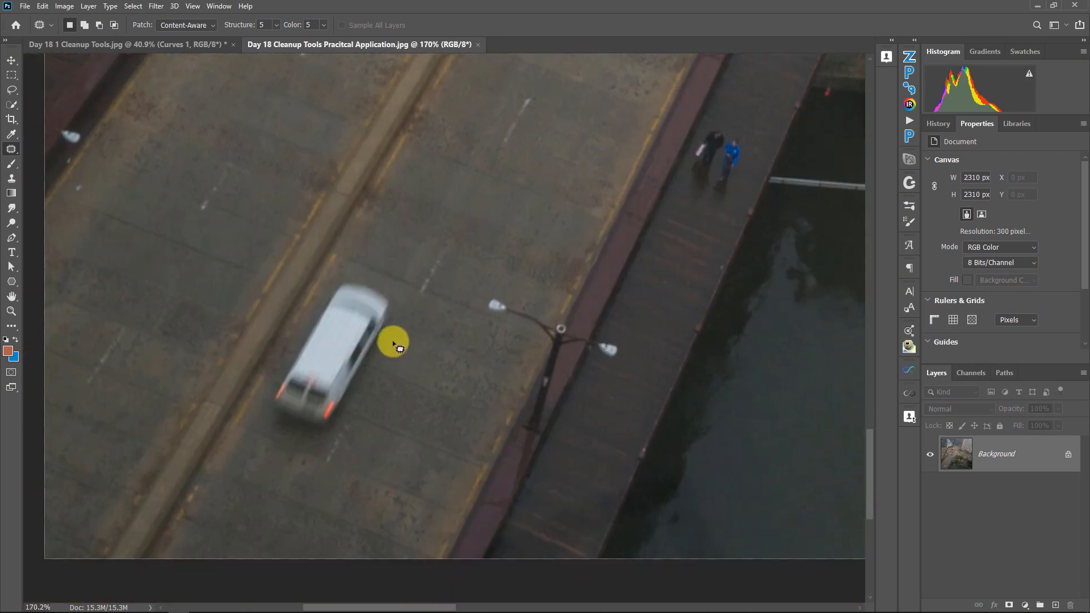
{"action": "mouse_move", "coordinate": [381, 372]}
{"action": "left_mouse_down"}
{"action": "mouse_move", "coordinate": [395, 278]}
{"action": "mouse_move", "coordinate": [339, 274]}
{"action": "mouse_move", "coordinate": [277, 372]}
{"action": "mouse_move", "coordinate": [261, 423]}
{"action": "mouse_move", "coordinate": [277, 453]}
{"action": "mouse_move", "coordinate": [307, 458]}
{"action": "mouse_move", "coordinate": [330, 447]}
{"action": "left_mouse_up"}
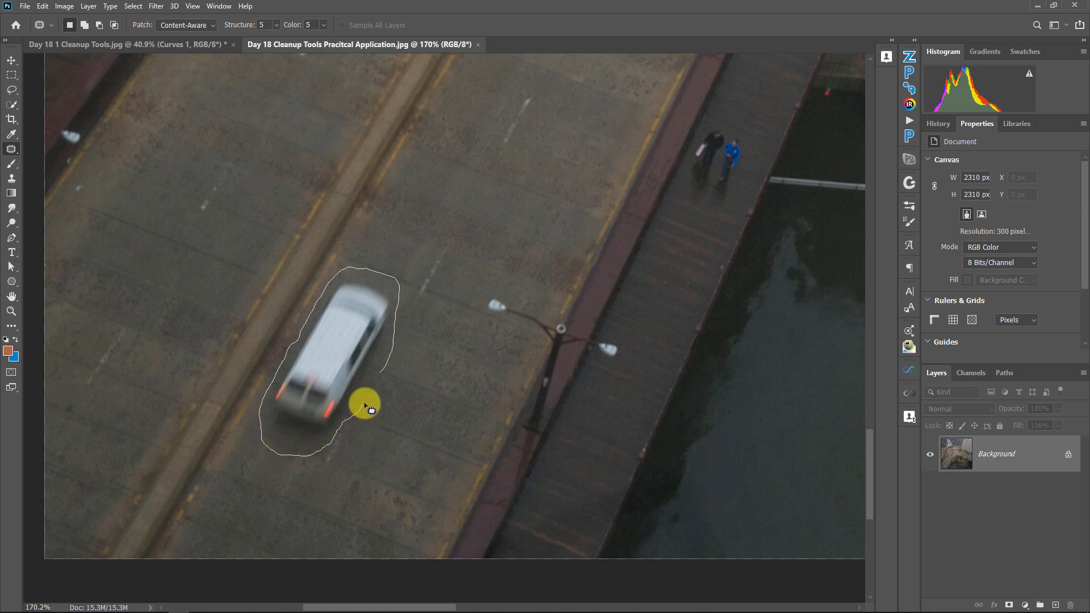
{"action": "left_click_drag", "start_coordinate": [365, 406], "coordinate": [363, 404]}
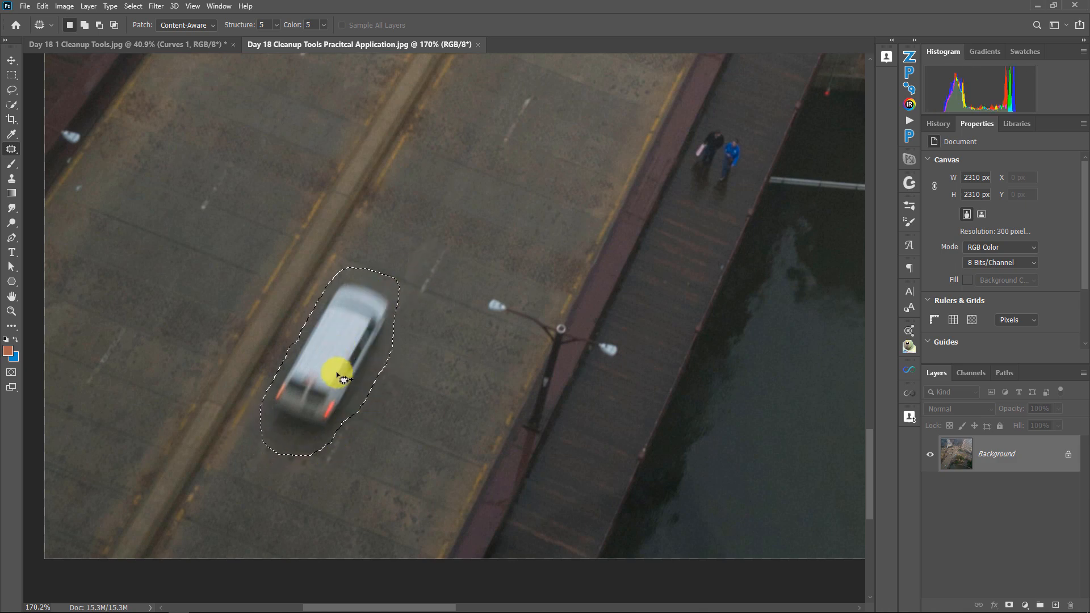
- Patch the outlined van with the clean pavement beside it and clear the selection
{"action": "left_click_drag", "start_coordinate": [348, 348], "coordinate": [440, 382]}
{"action": "left_click", "coordinate": [365, 370]}
{"action": "left_click", "coordinate": [409, 372]}
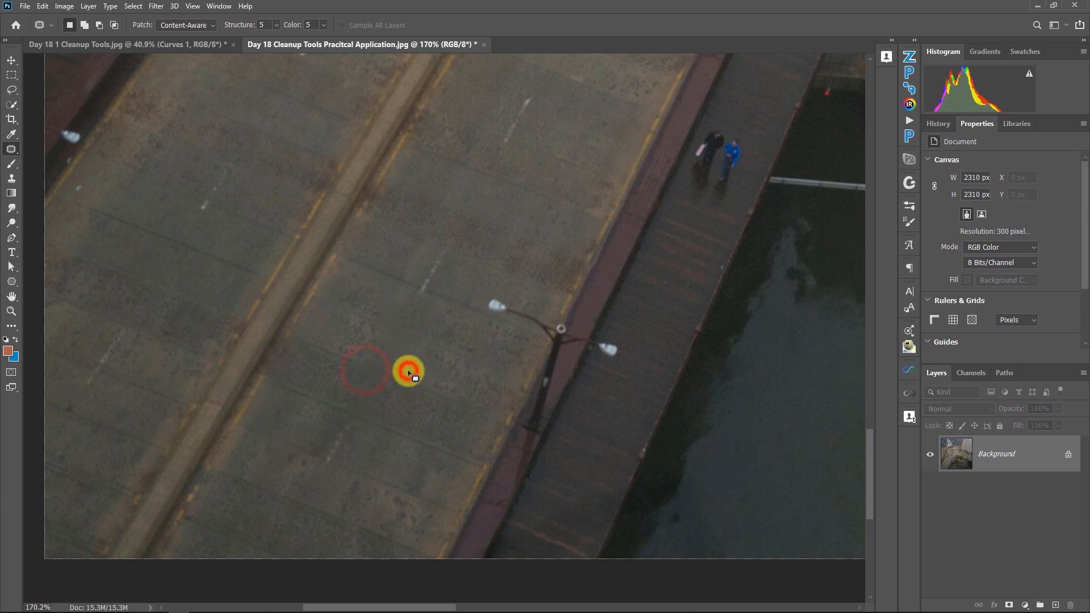
- Outline the two pedestrians on the wooden walkway with the Patch tool, patch them with clean planks further along, and clear the selection
{"action": "left_click_drag", "start_coordinate": [499, 218], "coordinate": [297, 334]}
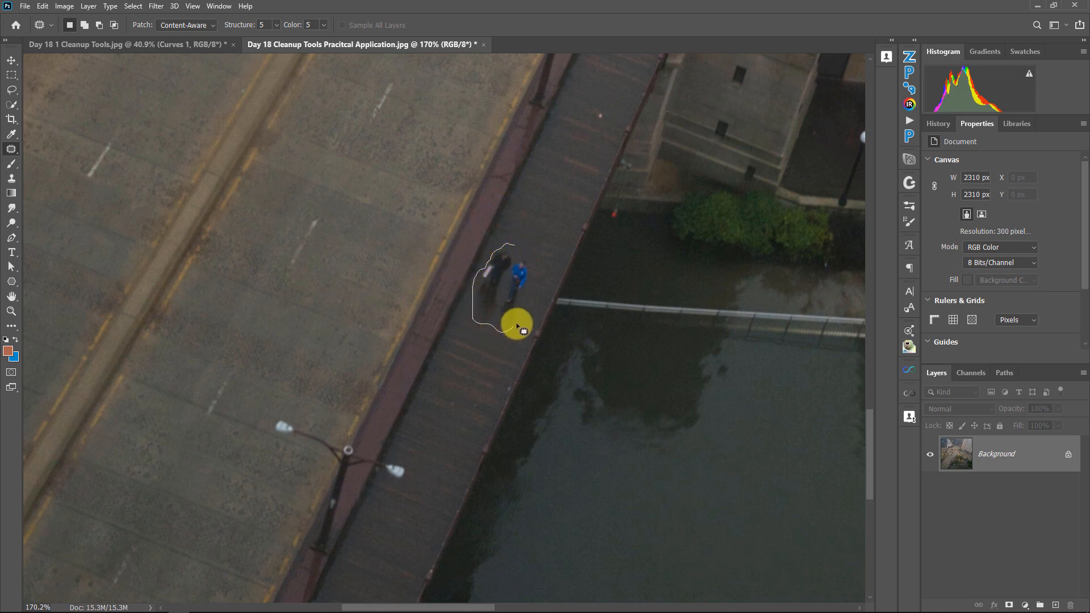
{"action": "left_click_drag", "start_coordinate": [535, 266], "coordinate": [518, 245]}
{"action": "mouse_move", "coordinate": [516, 284]}
{"action": "left_mouse_down"}
{"action": "mouse_move", "coordinate": [479, 398]}
{"action": "mouse_move", "coordinate": [450, 426]}
{"action": "mouse_move", "coordinate": [431, 414]}
{"action": "mouse_move", "coordinate": [454, 417]}
{"action": "left_mouse_up"}
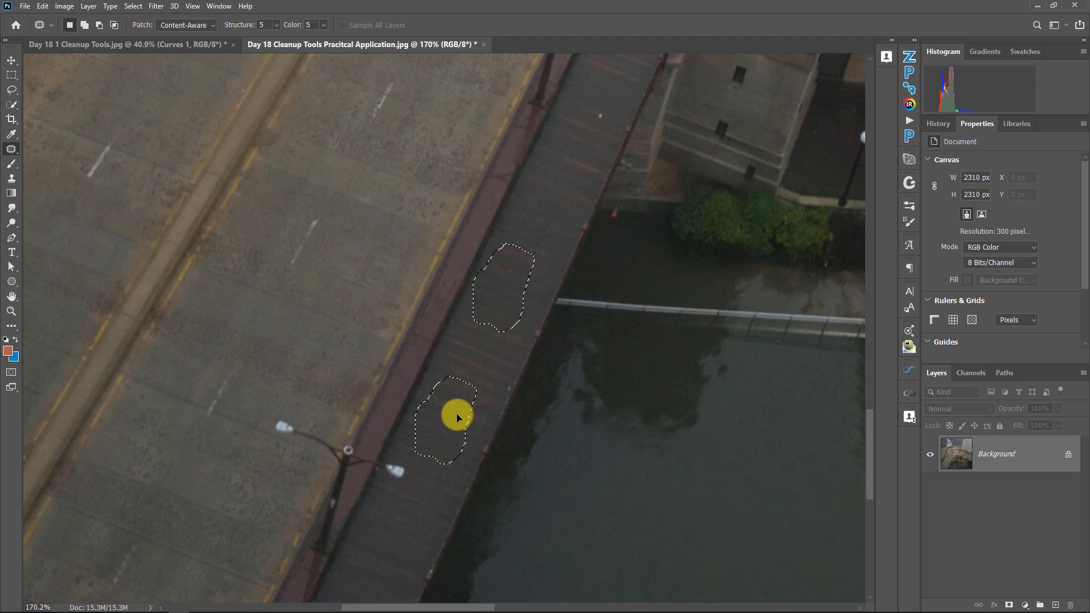
{"action": "left_click_drag", "start_coordinate": [457, 413], "coordinate": [458, 412]}
- Outline the front half of the white car on the roadway, patch it with clean pavement behind the car, and deselect
{"action": "left_click_drag", "start_coordinate": [449, 307], "coordinate": [395, 284]}
{"action": "left_click_drag", "start_coordinate": [426, 186], "coordinate": [397, 400]}
{"action": "mouse_move", "coordinate": [465, 285]}
{"action": "left_mouse_down"}
{"action": "mouse_move", "coordinate": [492, 298]}
{"action": "mouse_move", "coordinate": [479, 282]}
{"action": "left_mouse_up"}
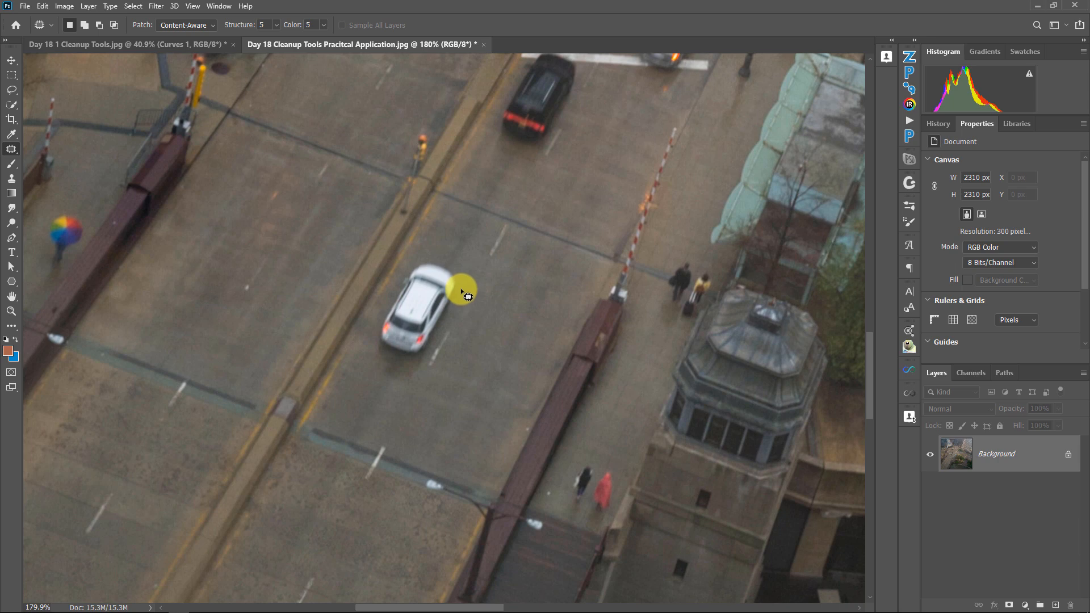
{"action": "left_click_drag", "start_coordinate": [454, 262], "coordinate": [427, 252]}
{"action": "mouse_move", "coordinate": [396, 304]}
{"action": "left_mouse_down"}
{"action": "mouse_move", "coordinate": [456, 318]}
{"action": "mouse_move", "coordinate": [435, 298]}
{"action": "mouse_move", "coordinate": [384, 420]}
{"action": "left_mouse_up"}
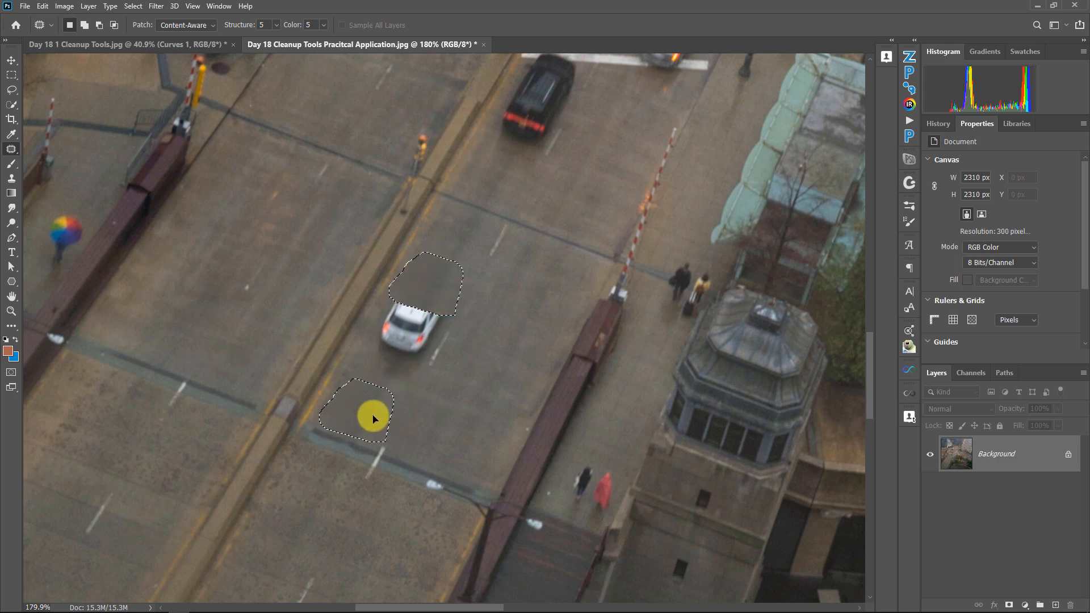
{"action": "left_click_drag", "start_coordinate": [374, 417], "coordinate": [375, 416]}
{"action": "left_click", "coordinate": [375, 413]}
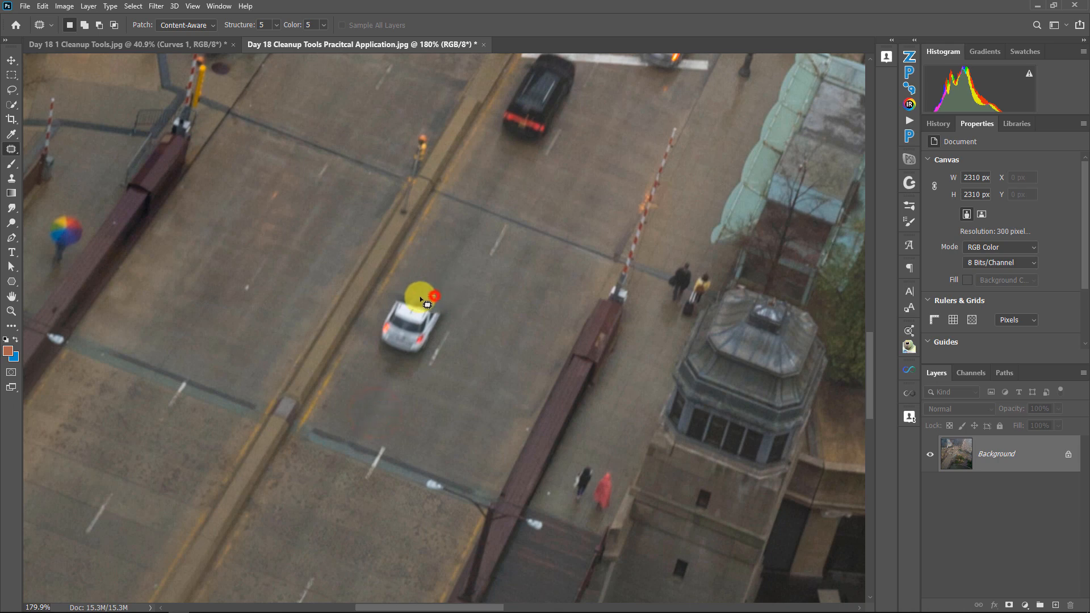
- Patch the white car's remaining rear half with the clean pavement ahead of it, and patch the leftover smudge where its front was
{"action": "left_click_drag", "start_coordinate": [393, 297], "coordinate": [372, 357]}
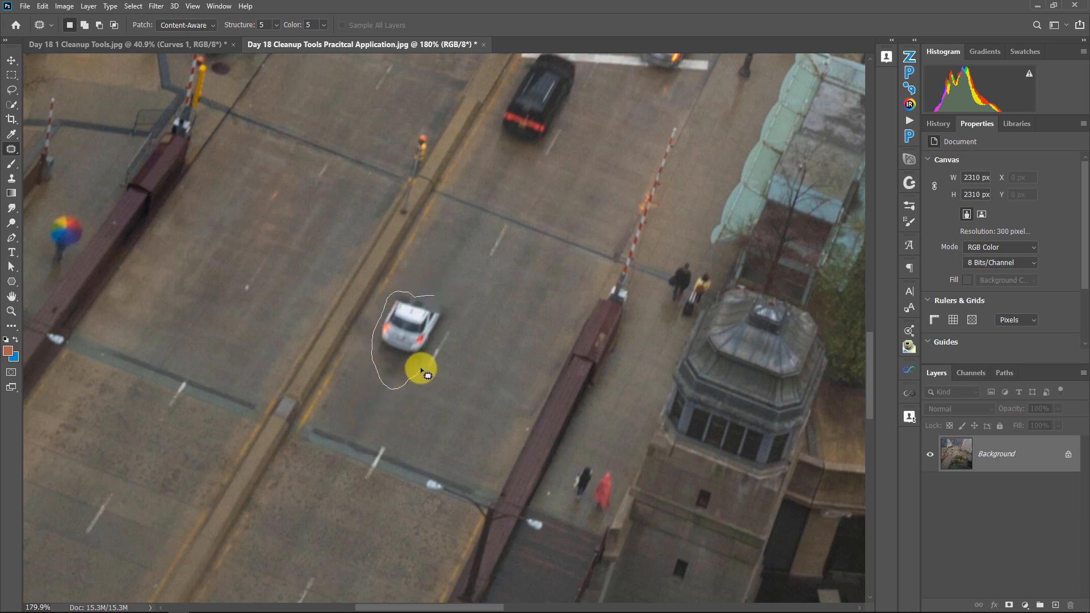
{"action": "mouse_move", "coordinate": [454, 303]}
{"action": "left_mouse_down"}
{"action": "mouse_move", "coordinate": [433, 280]}
{"action": "mouse_move", "coordinate": [459, 250]}
{"action": "mouse_move", "coordinate": [457, 259]}
{"action": "left_mouse_up"}
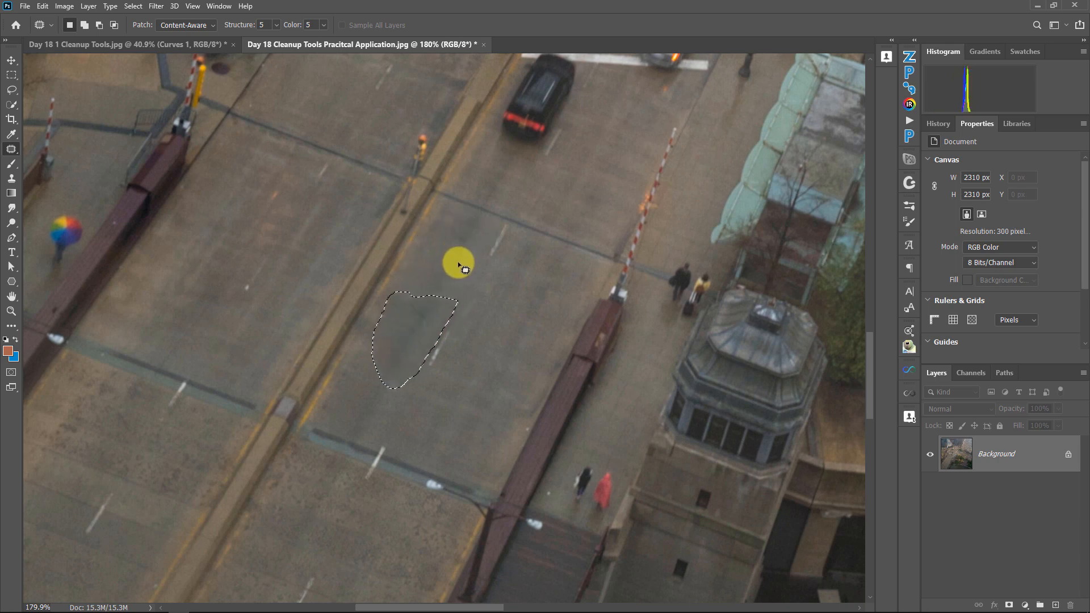
{"action": "left_click", "coordinate": [459, 263]}
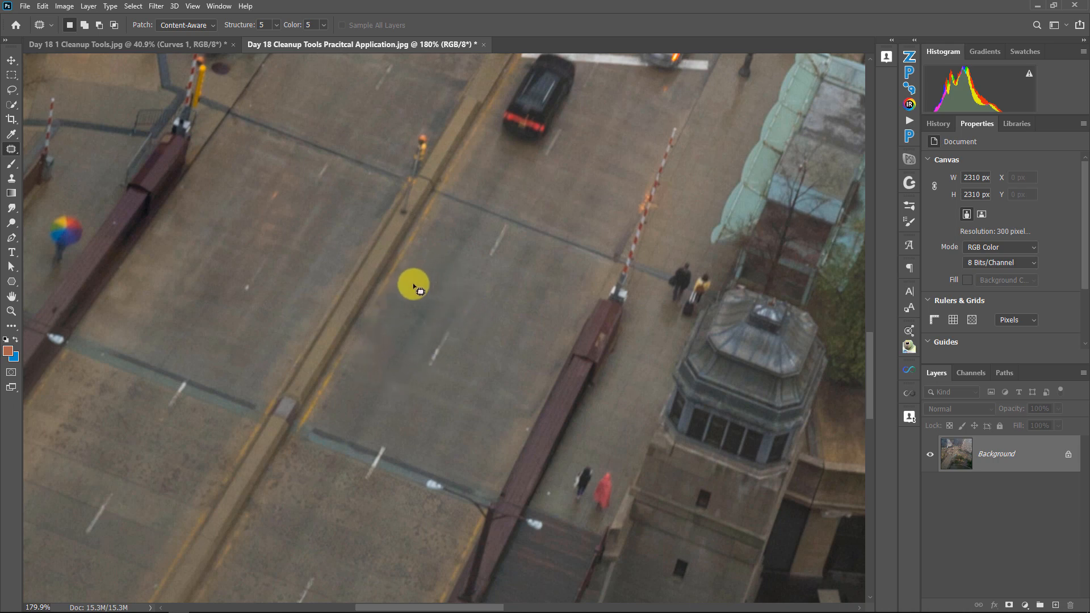
{"action": "mouse_move", "coordinate": [392, 290]}
{"action": "left_mouse_down"}
{"action": "mouse_move", "coordinate": [442, 311]}
{"action": "mouse_move", "coordinate": [450, 301]}
{"action": "left_mouse_up"}
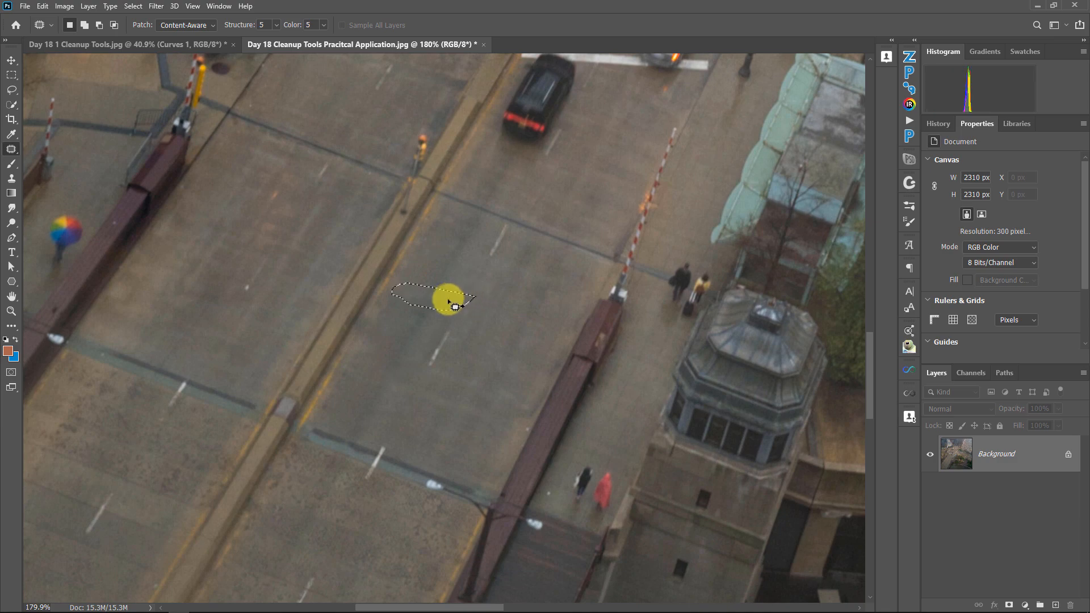
{"action": "left_click", "coordinate": [462, 274]}
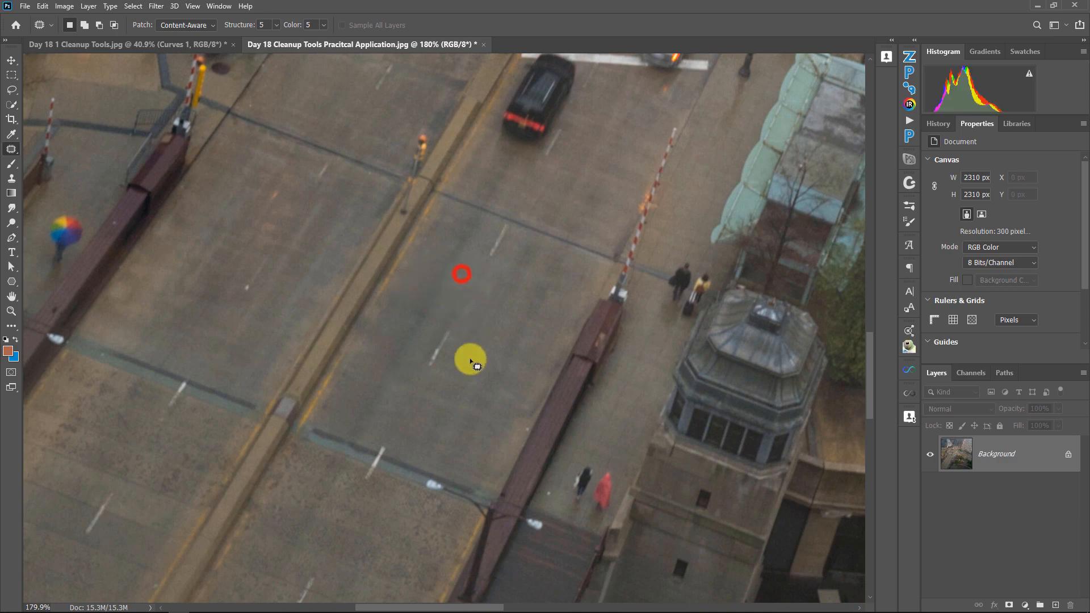
{"action": "left_click_drag", "start_coordinate": [433, 340], "coordinate": [390, 329]}
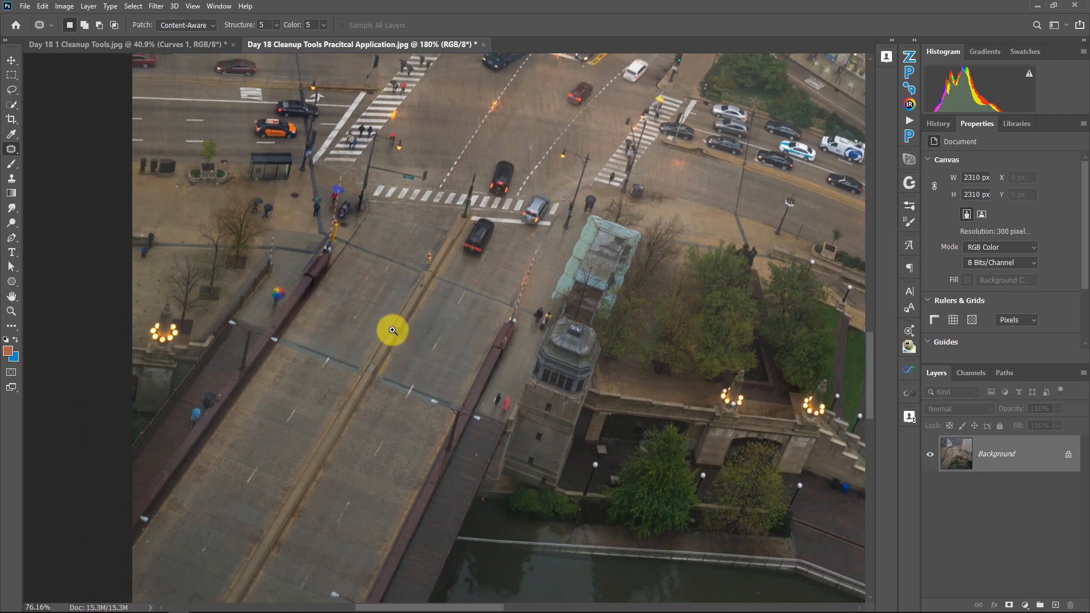
- Remove the dark-clothed pedestrian beside the stone tower using the Spot Healing Brush at 25 px, including the leftover marks
{"action": "left_click", "coordinate": [12, 148]}
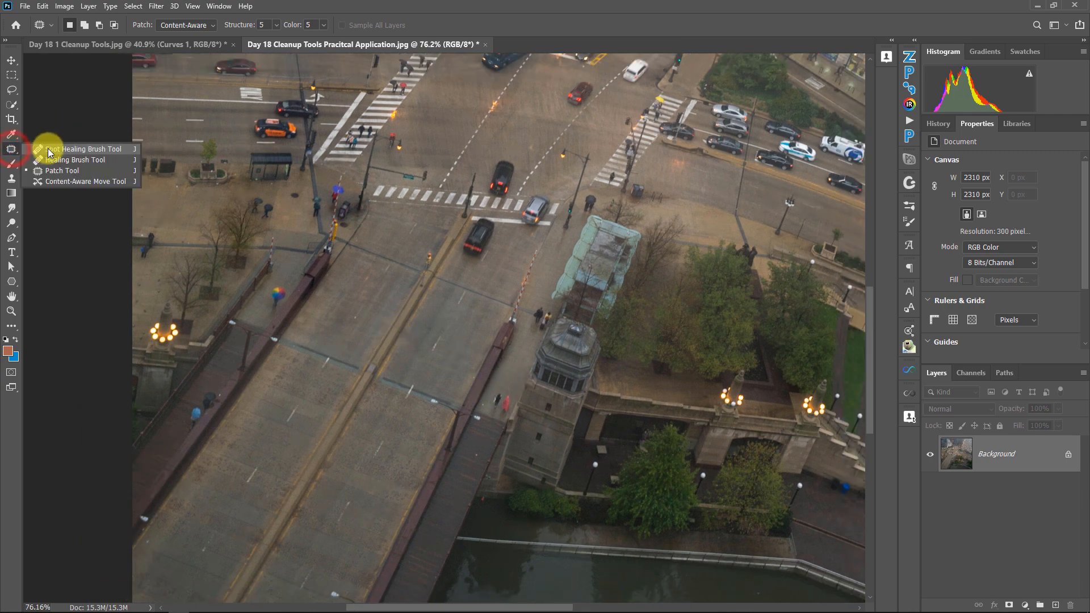
{"action": "left_click", "coordinate": [50, 152]}
{"action": "left_click_drag", "start_coordinate": [528, 407], "coordinate": [603, 394]}
{"action": "mouse_move", "coordinate": [554, 346]}
{"action": "left_mouse_down"}
{"action": "mouse_move", "coordinate": [533, 273]}
{"action": "mouse_move", "coordinate": [494, 265]}
{"action": "left_mouse_up"}
{"action": "key", "text": "bracketleft"}
{"action": "key", "text": "bracketleft"}
{"action": "key", "text": "bracketleft"}
{"action": "key", "text": "bracketleft"}
{"action": "key", "text": "bracketleft"}
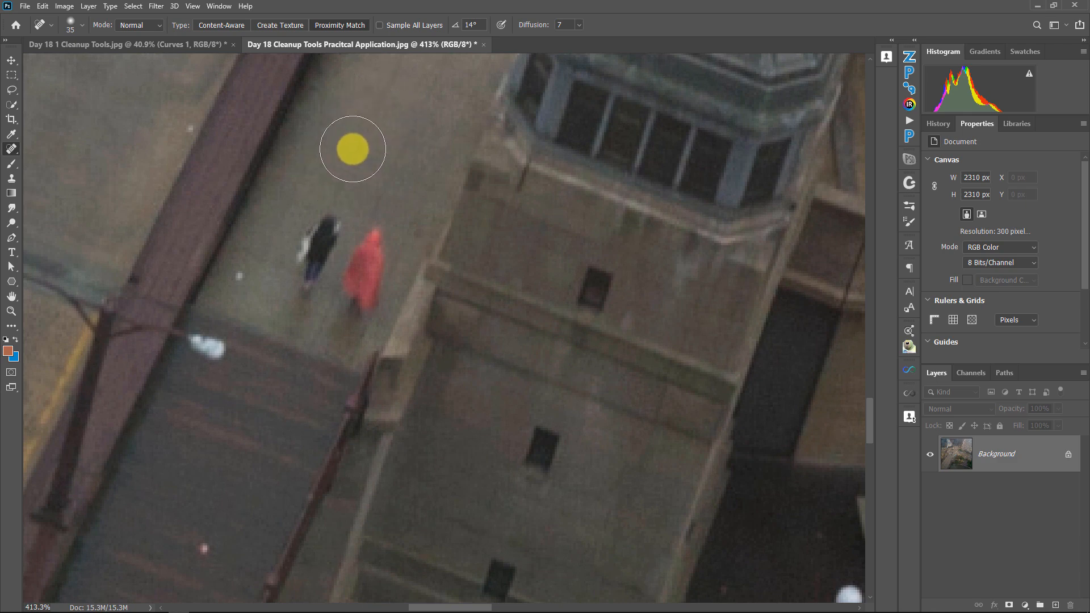
{"action": "mouse_move", "coordinate": [328, 220]}
{"action": "left_mouse_down"}
{"action": "mouse_move", "coordinate": [303, 235]}
{"action": "mouse_move", "coordinate": [323, 251]}
{"action": "mouse_move", "coordinate": [296, 307]}
{"action": "mouse_move", "coordinate": [306, 255]}
{"action": "left_mouse_up"}
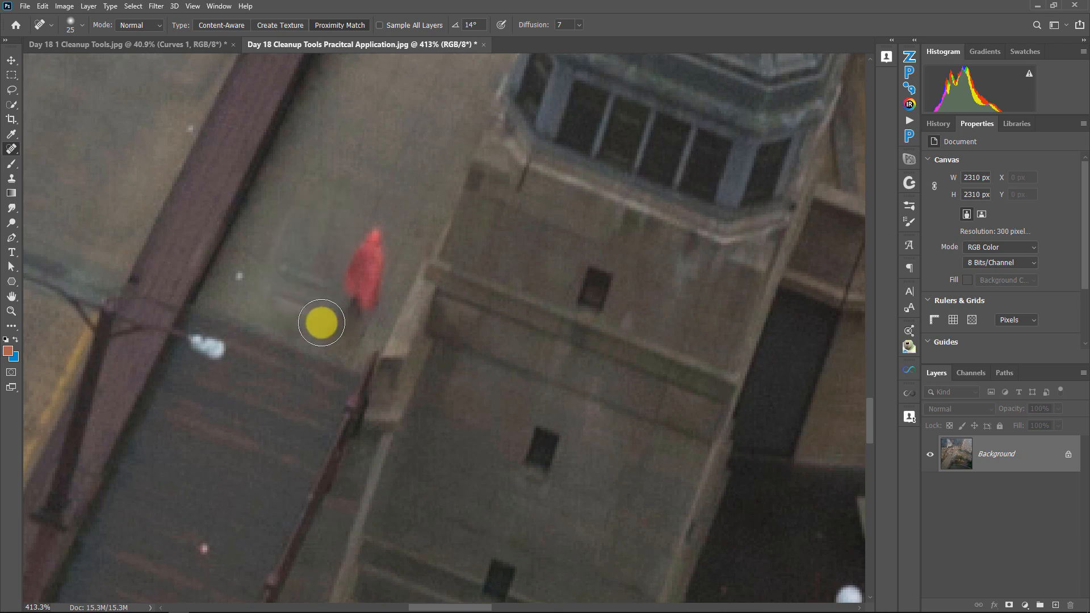
{"action": "mouse_move", "coordinate": [287, 302]}
{"action": "left_mouse_down"}
{"action": "mouse_move", "coordinate": [314, 330]}
{"action": "mouse_move", "coordinate": [316, 279]}
{"action": "left_mouse_up"}
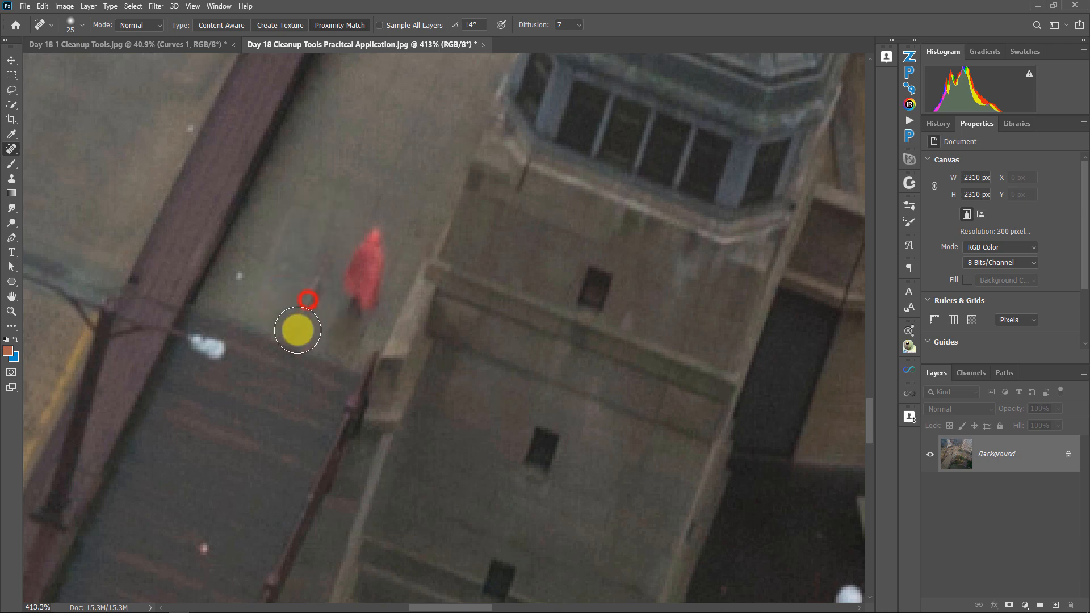
{"action": "left_click", "coordinate": [311, 298]}
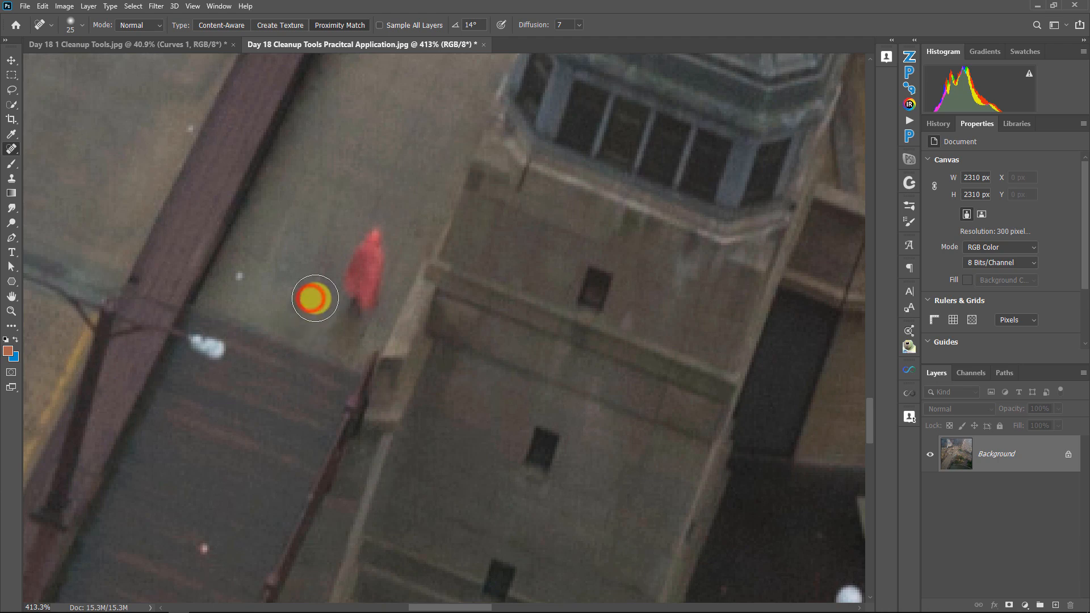
- Try removing the red-coated pedestrian with the Spot Healing Brush and revert that stroke in the history
{"action": "mouse_move", "coordinate": [373, 232]}
{"action": "left_mouse_down"}
{"action": "mouse_move", "coordinate": [377, 256]}
{"action": "mouse_move", "coordinate": [360, 248]}
{"action": "mouse_move", "coordinate": [354, 280]}
{"action": "mouse_move", "coordinate": [373, 297]}
{"action": "mouse_move", "coordinate": [381, 267]}
{"action": "mouse_move", "coordinate": [380, 254]}
{"action": "mouse_move", "coordinate": [370, 303]}
{"action": "mouse_move", "coordinate": [342, 311]}
{"action": "left_mouse_up"}
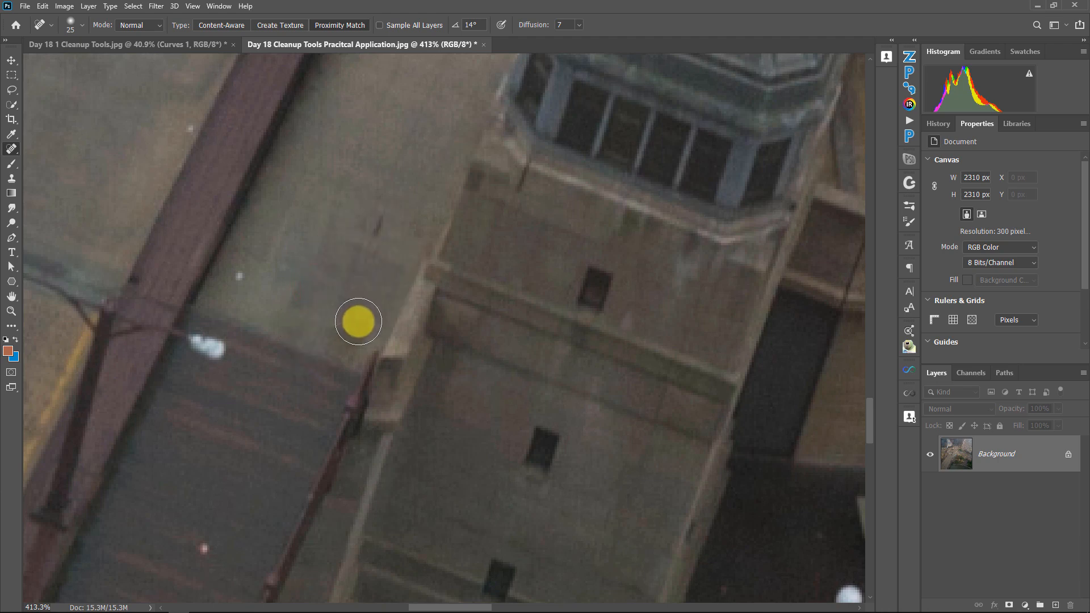
{"action": "left_click", "coordinate": [936, 125]}
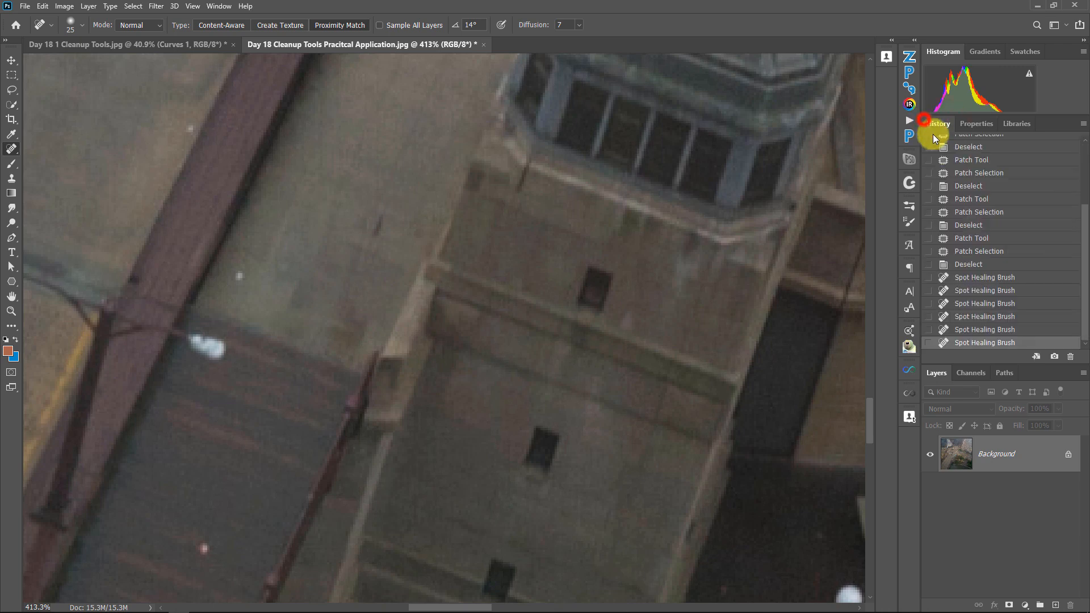
{"action": "left_click", "coordinate": [966, 329]}
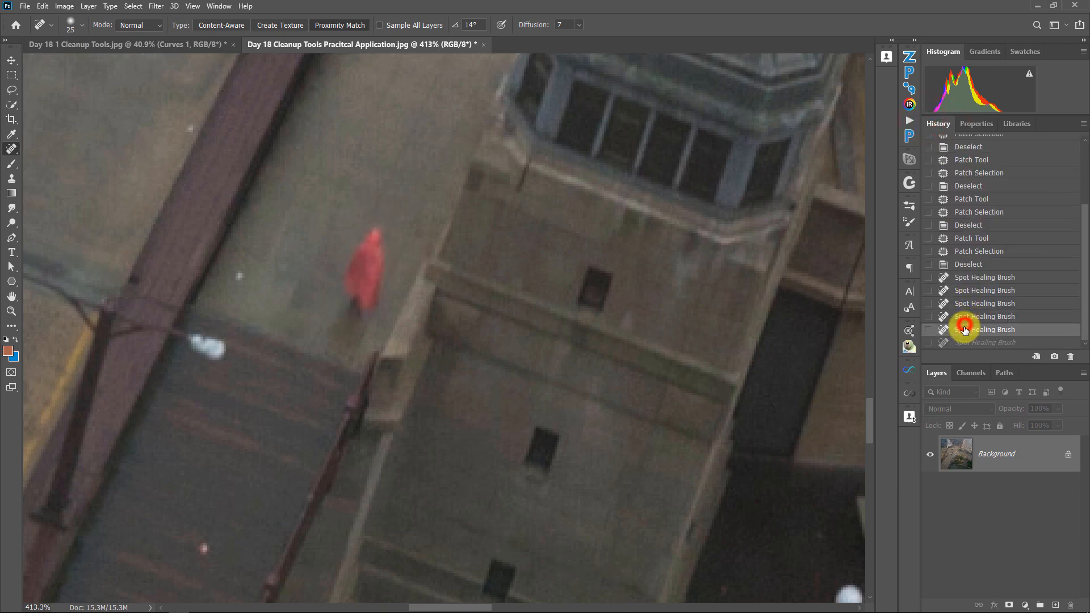
- Remove the red-coated pedestrian with the Healing Brush, sampling the clean pavement nearby, and smooth the surrounding patches
{"action": "right_click", "coordinate": [17, 152]}
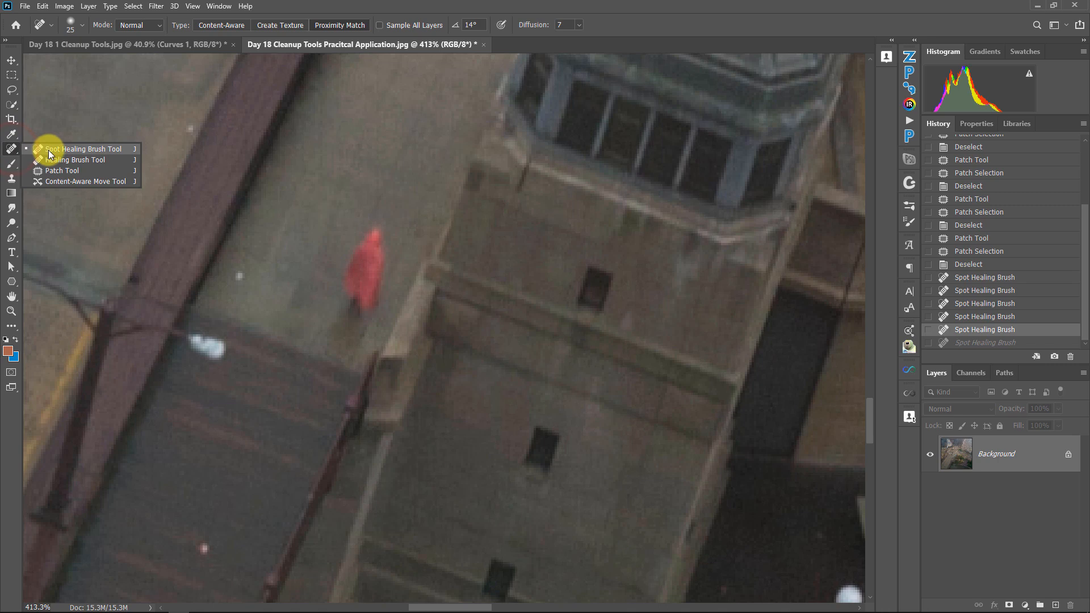
{"action": "left_click", "coordinate": [60, 160]}
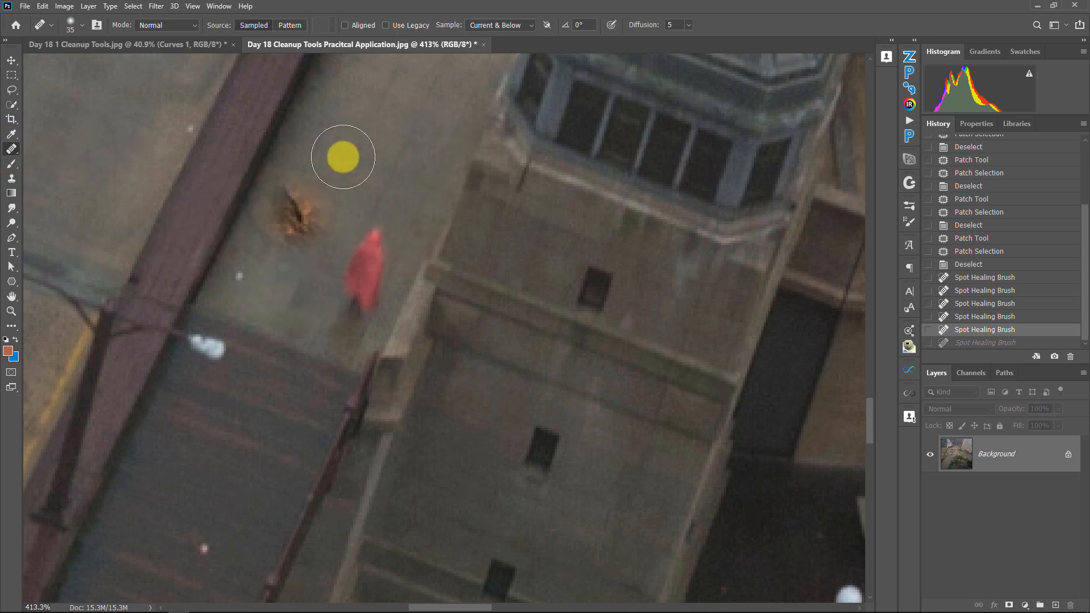
{"action": "left_click", "coordinate": [406, 148], "text": "alt"}
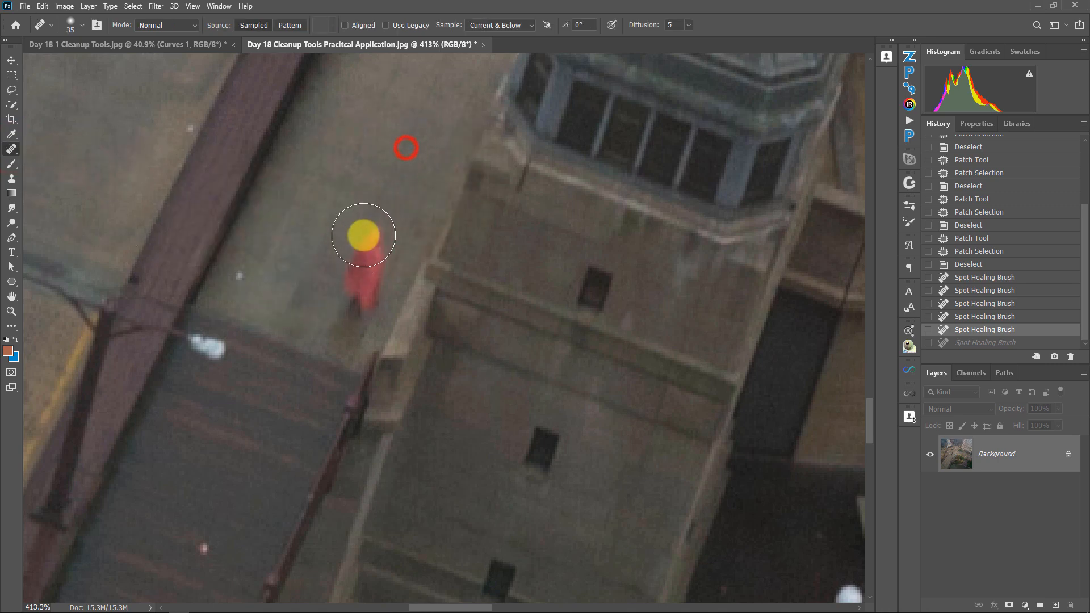
{"action": "left_click_drag", "start_coordinate": [366, 231], "coordinate": [361, 279]}
{"action": "mouse_move", "coordinate": [344, 288]}
{"action": "left_mouse_down"}
{"action": "mouse_move", "coordinate": [368, 273]}
{"action": "mouse_move", "coordinate": [373, 238]}
{"action": "left_mouse_up"}
{"action": "mouse_move", "coordinate": [350, 274]}
{"action": "left_mouse_down"}
{"action": "mouse_move", "coordinate": [360, 295]}
{"action": "mouse_move", "coordinate": [368, 279]}
{"action": "left_mouse_up"}
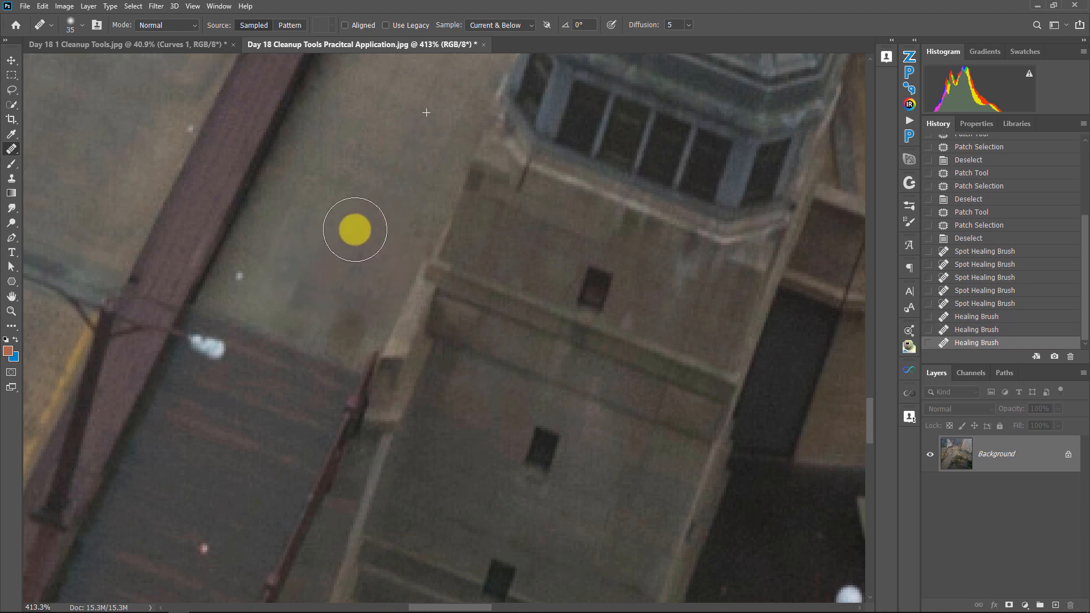
{"action": "left_click", "coordinate": [305, 292]}
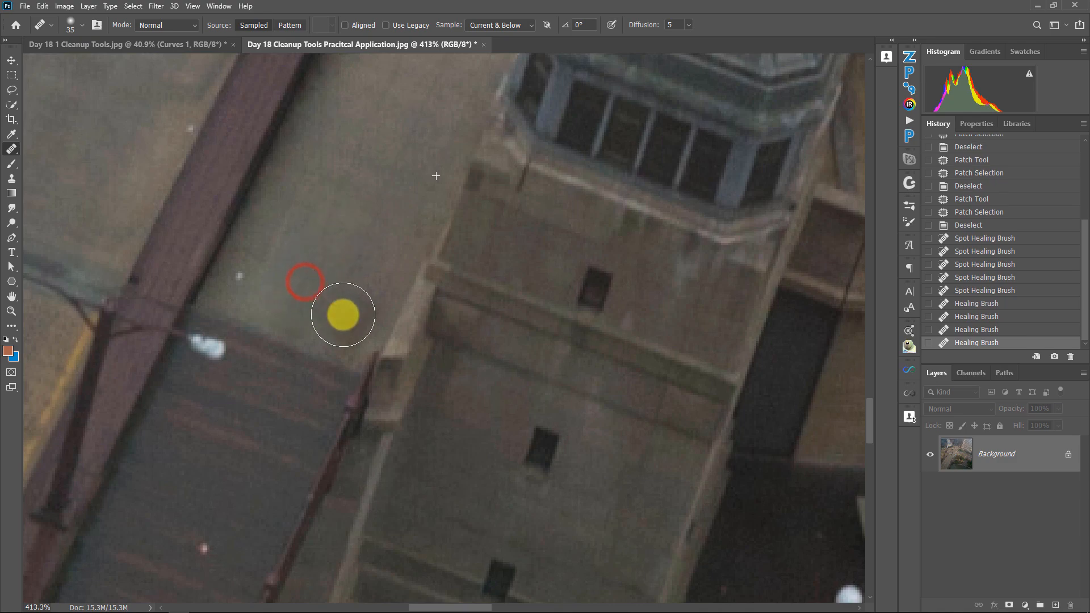
{"action": "mouse_move", "coordinate": [328, 307]}
{"action": "left_mouse_down"}
{"action": "mouse_move", "coordinate": [363, 223]}
{"action": "mouse_move", "coordinate": [312, 182]}
{"action": "left_mouse_up"}
- Add a new layer and set the Clone Stamp to a 30 px brush for the umbrella pedestrians on the opposite walkway
{"action": "left_click_drag", "start_coordinate": [443, 124], "coordinate": [477, 194]}
{"action": "left_click_drag", "start_coordinate": [222, 135], "coordinate": [708, 299]}
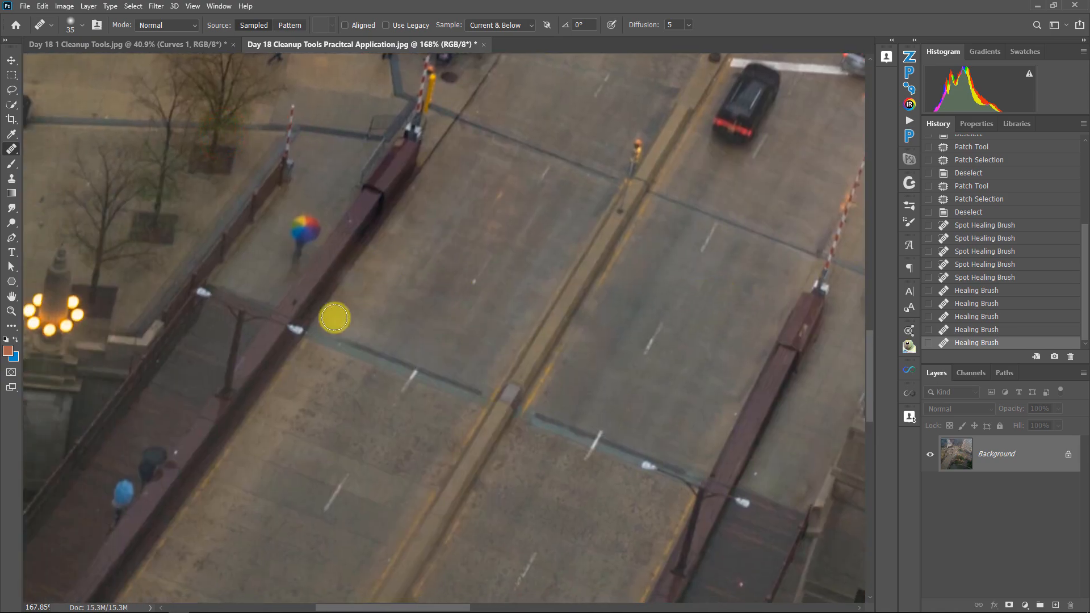
{"action": "left_click_drag", "start_coordinate": [430, 231], "coordinate": [538, 112]}
{"action": "mouse_move", "coordinate": [245, 368]}
{"action": "left_mouse_down"}
{"action": "mouse_move", "coordinate": [366, 365]}
{"action": "mouse_move", "coordinate": [462, 282]}
{"action": "mouse_move", "coordinate": [458, 248]}
{"action": "left_mouse_up"}
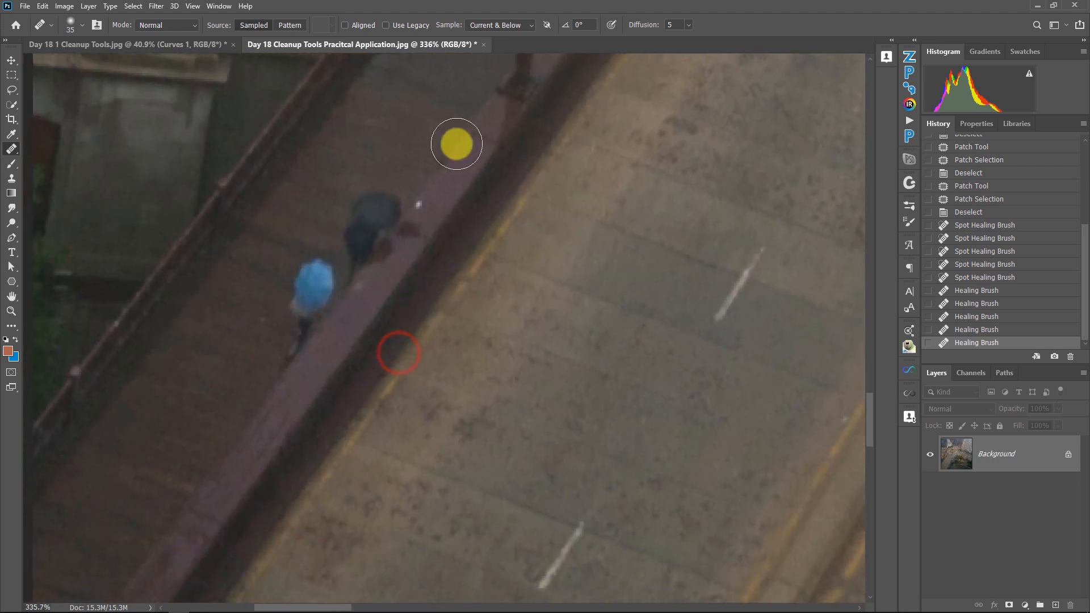
{"action": "key", "text": "v"}
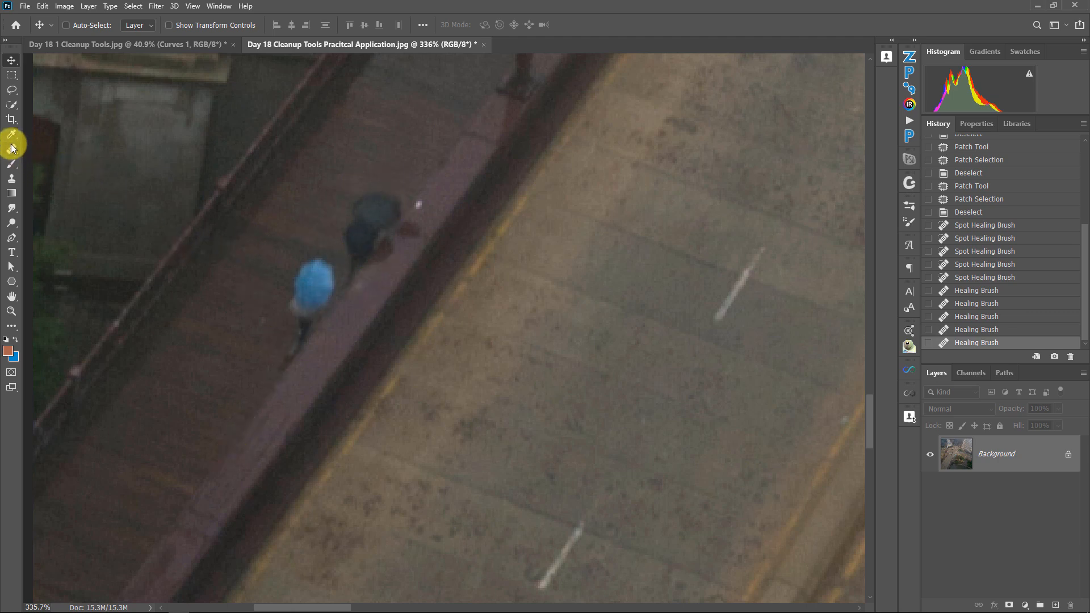
{"action": "left_click", "coordinate": [13, 181]}
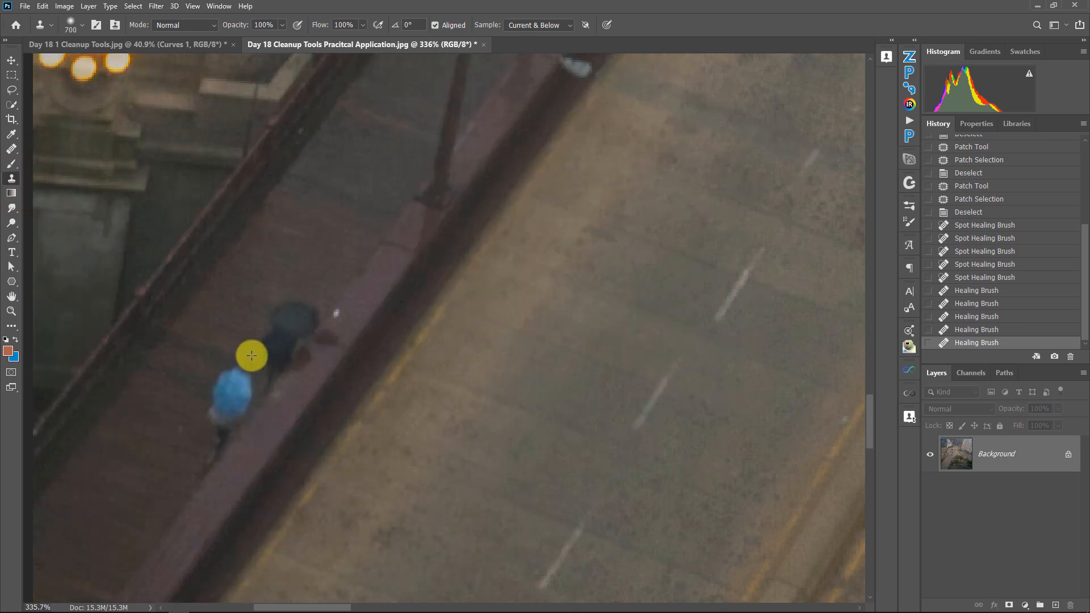
{"action": "mouse_move", "coordinate": [319, 345]}
{"action": "left_mouse_down"}
{"action": "mouse_move", "coordinate": [295, 335]}
{"action": "mouse_move", "coordinate": [315, 330]}
{"action": "left_mouse_up"}
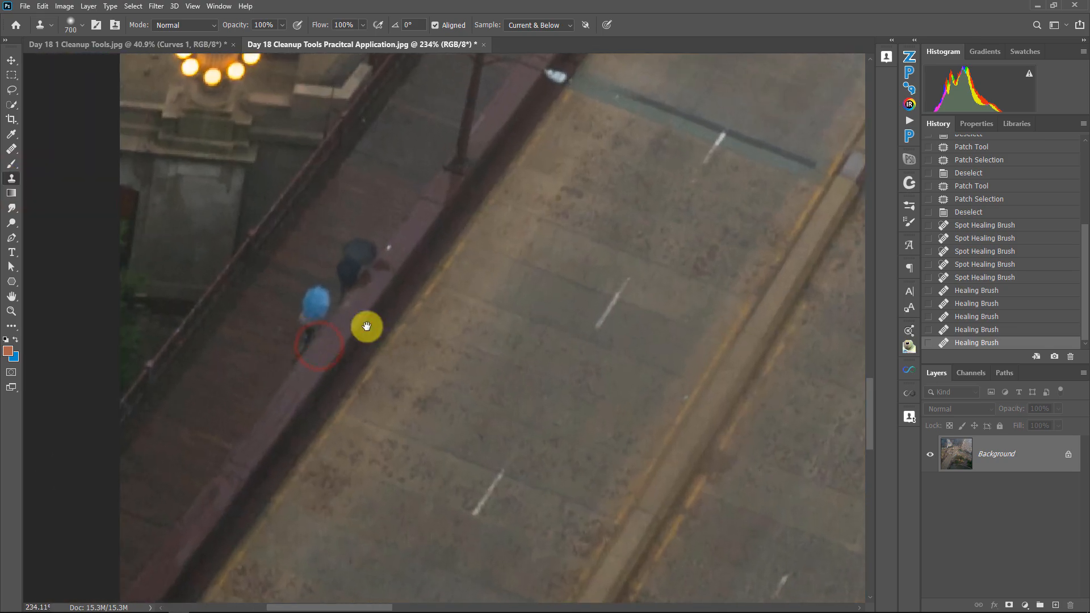
{"action": "key", "text": "bracketleft"}
{"action": "key", "text": "bracketleft"}
{"action": "key", "text": "bracketleft"}
{"action": "key", "text": "bracketleft"}
{"action": "key", "text": "bracketleft"}
{"action": "key", "text": "bracketleft"}
{"action": "key", "text": "bracketleft"}
{"action": "key", "text": "bracketleft"}
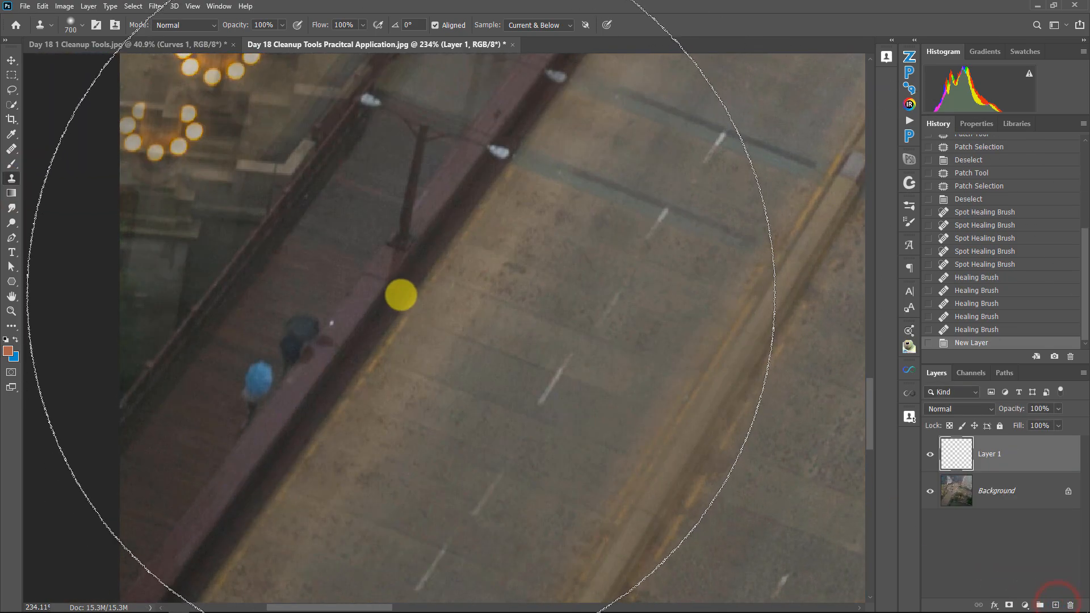
{"action": "key", "text": "bracketleft"}
{"action": "key", "text": "bracketleft"}
{"action": "key", "text": "bracketleft"}
{"action": "key", "text": "bracketleft"}
{"action": "key", "text": "bracketleft"}
{"action": "key", "text": "bracketleft"}
{"action": "key", "text": "bracketleft"}
{"action": "key", "text": "bracketleft"}
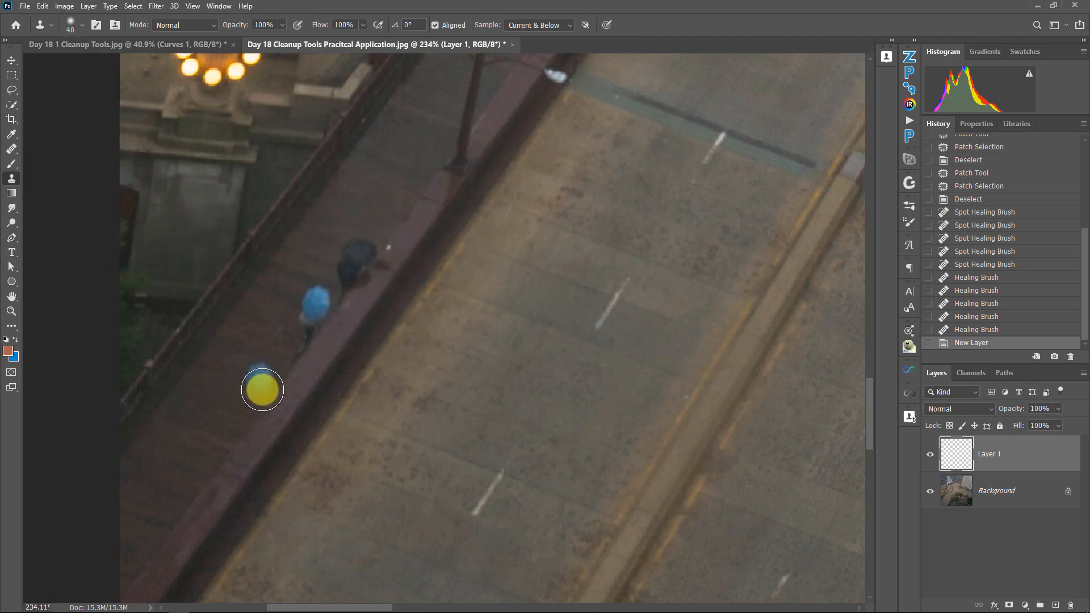
{"action": "key", "text": "bracketleft"}
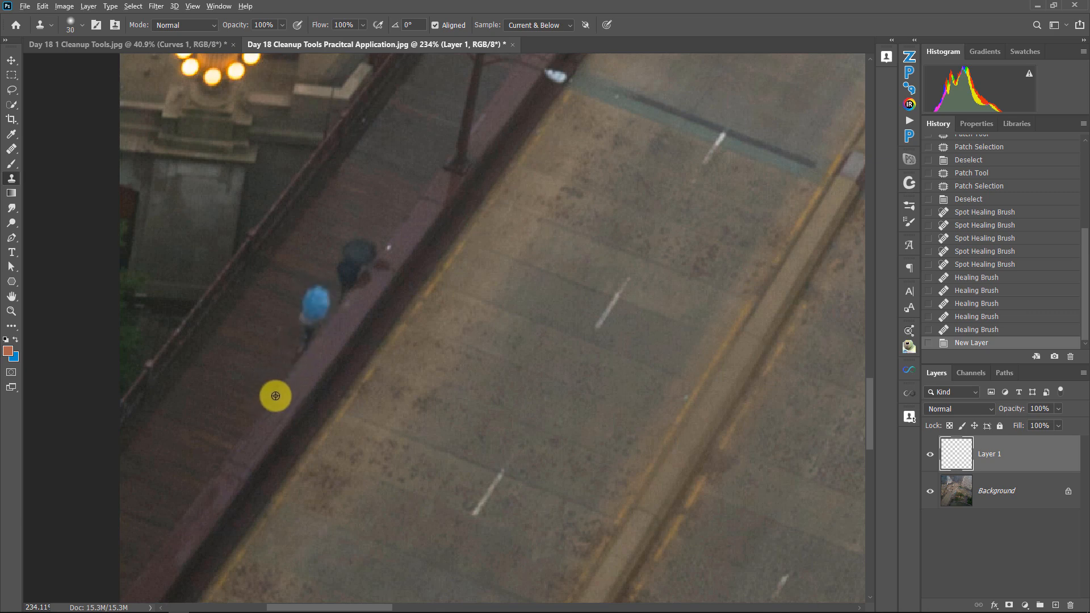
- Try cloning the walkway edge over the blue-umbrella pedestrian and revert the clone stroke in the history
{"action": "left_click", "coordinate": [284, 381], "text": "alt"}
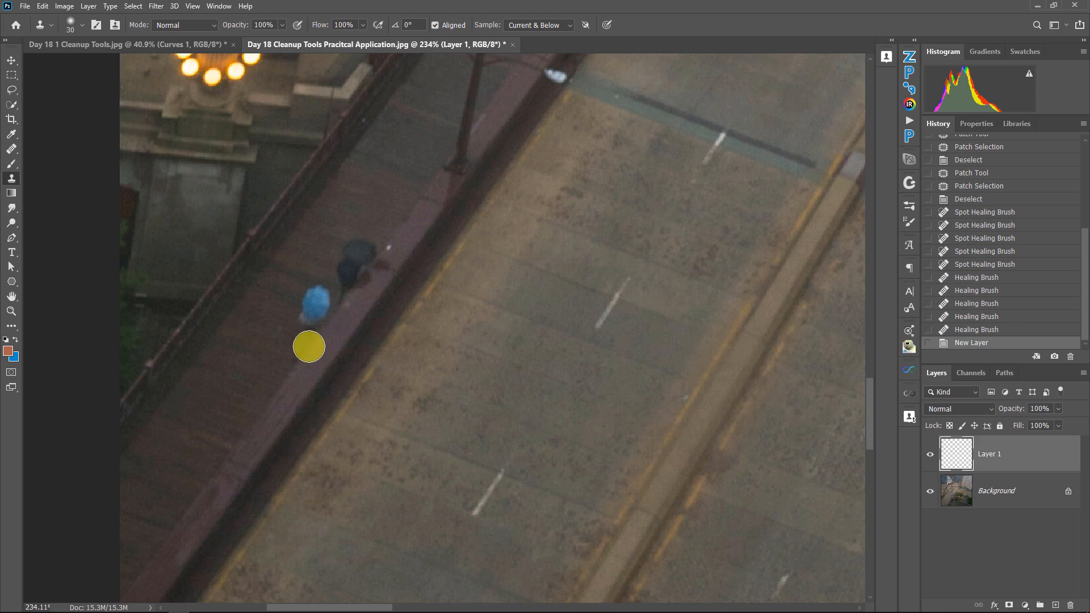
{"action": "mouse_move", "coordinate": [308, 347]}
{"action": "left_mouse_down"}
{"action": "mouse_move", "coordinate": [307, 303]}
{"action": "mouse_move", "coordinate": [280, 344]}
{"action": "mouse_move", "coordinate": [284, 329]}
{"action": "mouse_move", "coordinate": [272, 328]}
{"action": "mouse_move", "coordinate": [295, 334]}
{"action": "mouse_move", "coordinate": [287, 348]}
{"action": "mouse_move", "coordinate": [296, 350]}
{"action": "mouse_move", "coordinate": [335, 308]}
{"action": "mouse_move", "coordinate": [304, 313]}
{"action": "mouse_move", "coordinate": [326, 280]}
{"action": "left_mouse_up"}
{"action": "left_click", "coordinate": [963, 335]}
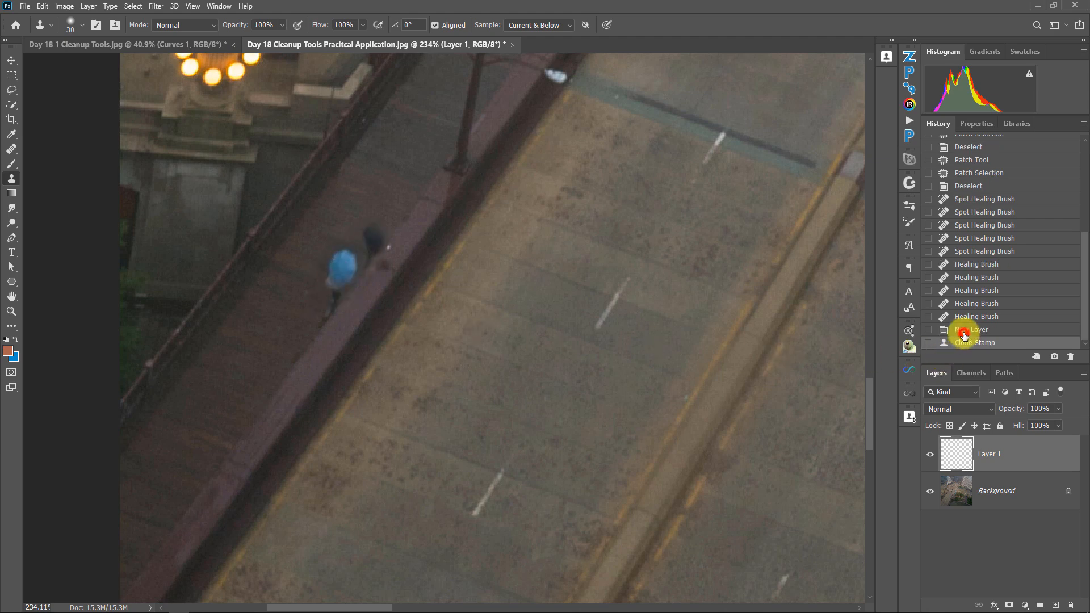
- Remove the blue-umbrella and dark-umbrella pedestrians from the bridge walkway with the Clone Stamp, sampling the clean walkway and its edge nearby
{"action": "left_click", "coordinate": [288, 378], "text": "alt"}
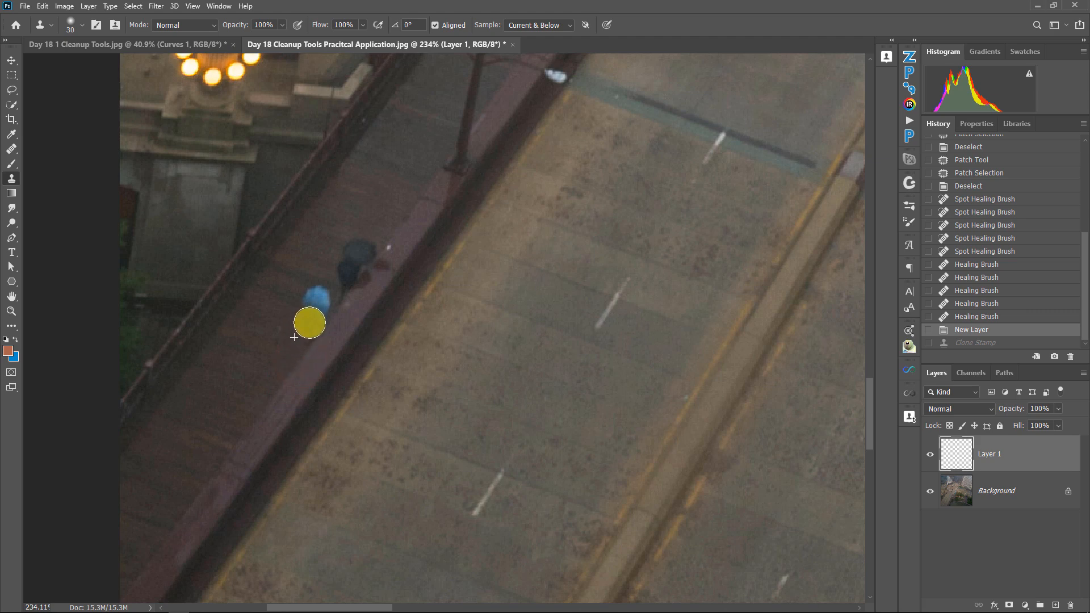
{"action": "left_click", "coordinate": [309, 322]}
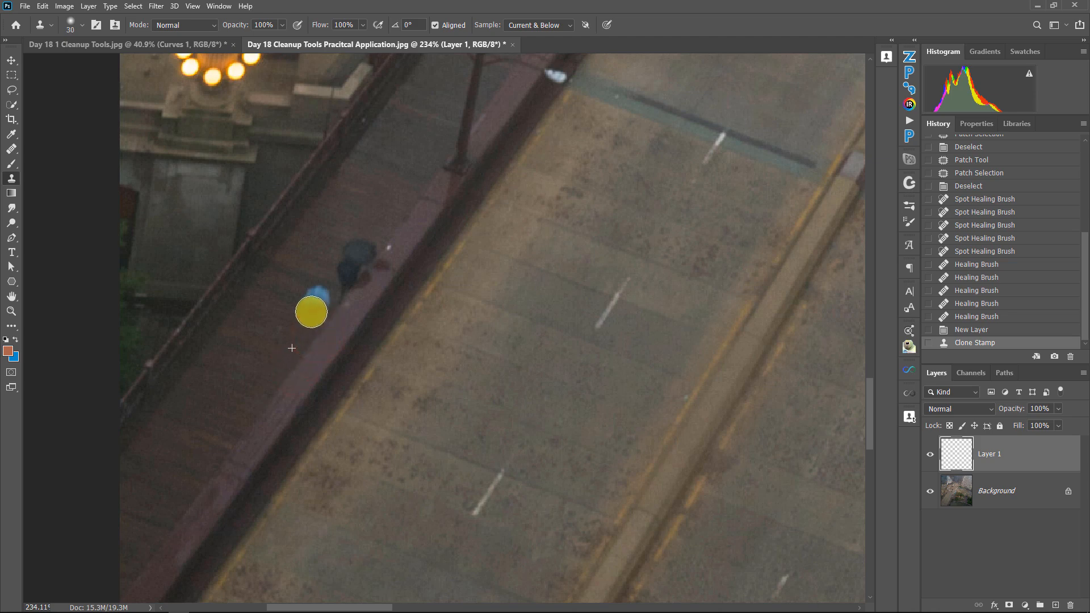
{"action": "left_click", "coordinate": [306, 304]}
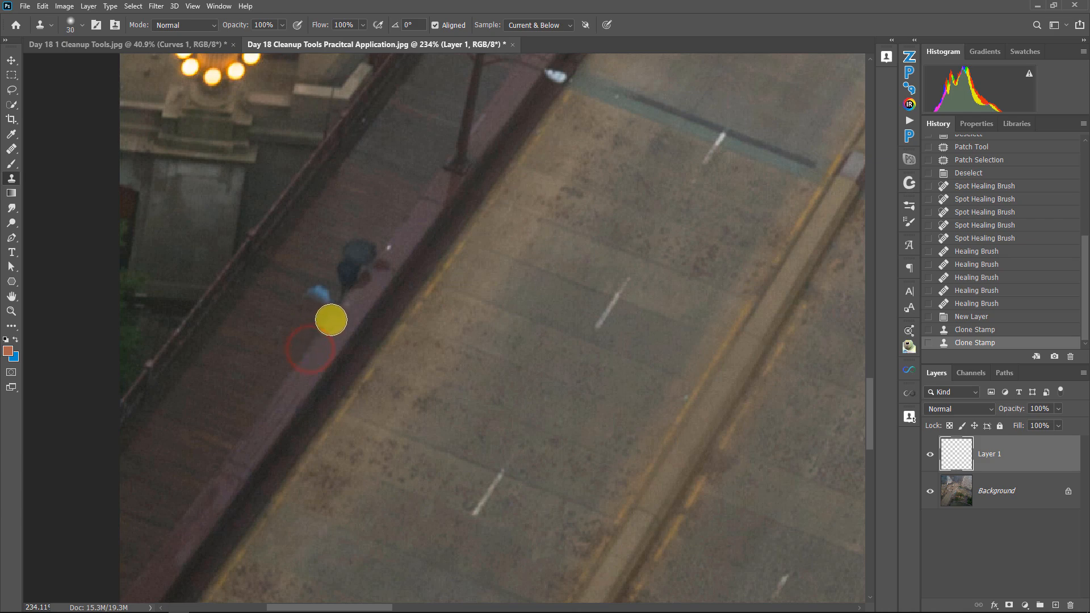
{"action": "left_click", "coordinate": [305, 356], "text": "alt"}
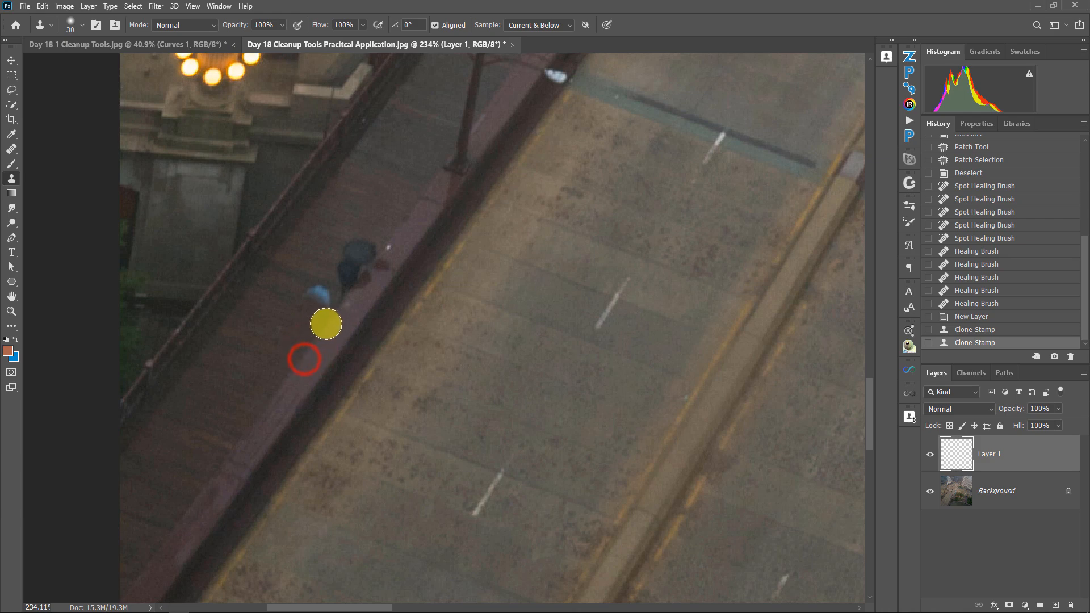
{"action": "left_click_drag", "start_coordinate": [332, 318], "coordinate": [317, 293]}
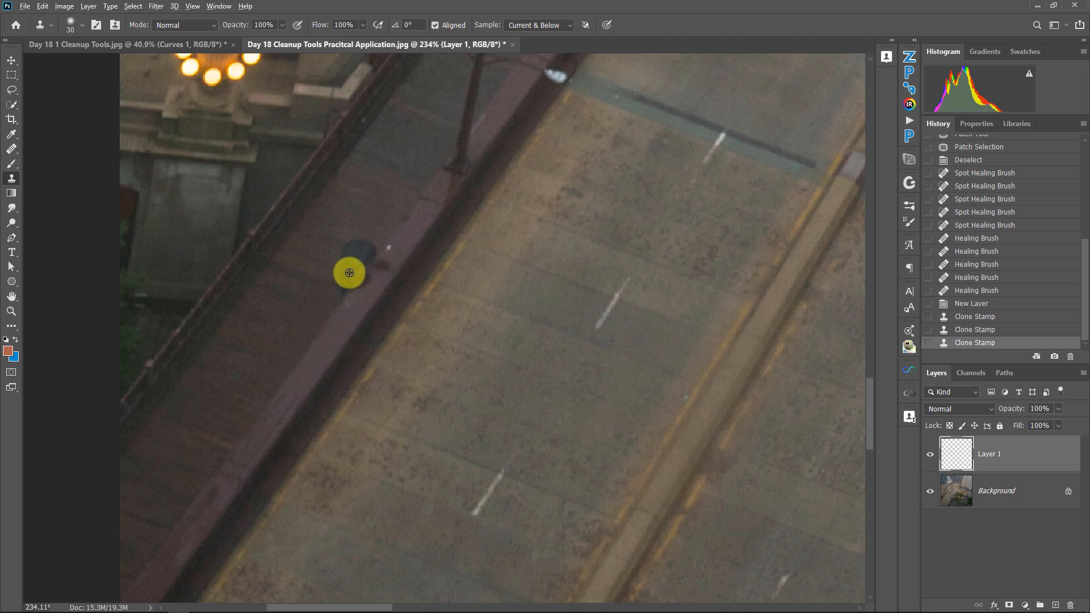
{"action": "left_click", "coordinate": [289, 379], "text": "alt"}
{"action": "mouse_move", "coordinate": [351, 296]}
{"action": "left_mouse_down"}
{"action": "mouse_move", "coordinate": [359, 244]}
{"action": "mouse_move", "coordinate": [342, 272]}
{"action": "mouse_move", "coordinate": [344, 263]}
{"action": "mouse_move", "coordinate": [366, 257]}
{"action": "left_mouse_up"}
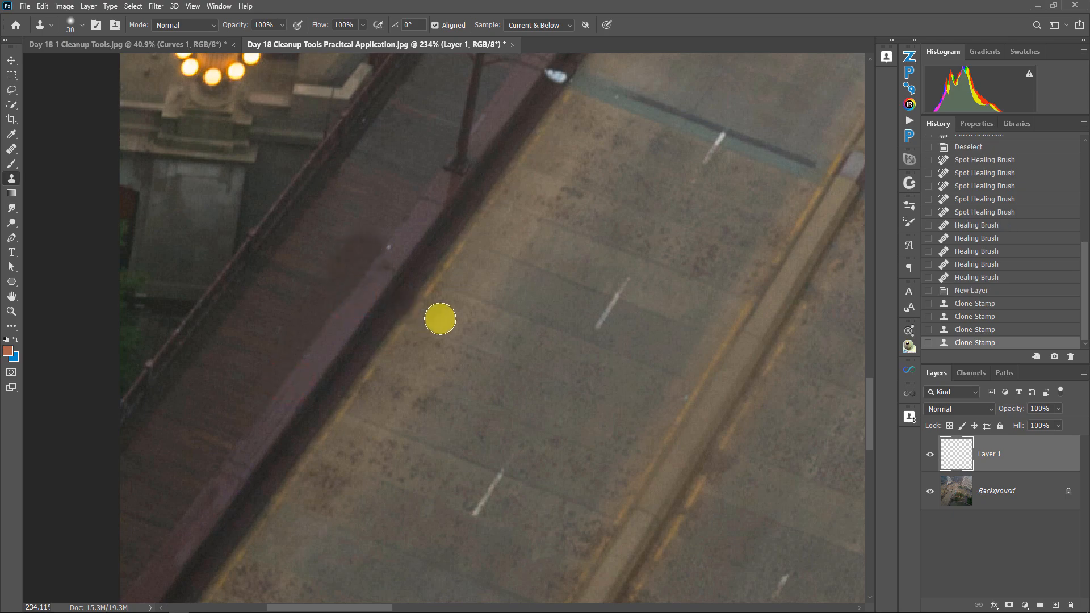
- Try the Clone Stamp on the empty lanes of the diagonal avenue, painting sampled asphalt below the line of cars
{"action": "left_click_drag", "start_coordinate": [499, 320], "coordinate": [450, 305]}
{"action": "left_click_drag", "start_coordinate": [559, 258], "coordinate": [551, 261]}
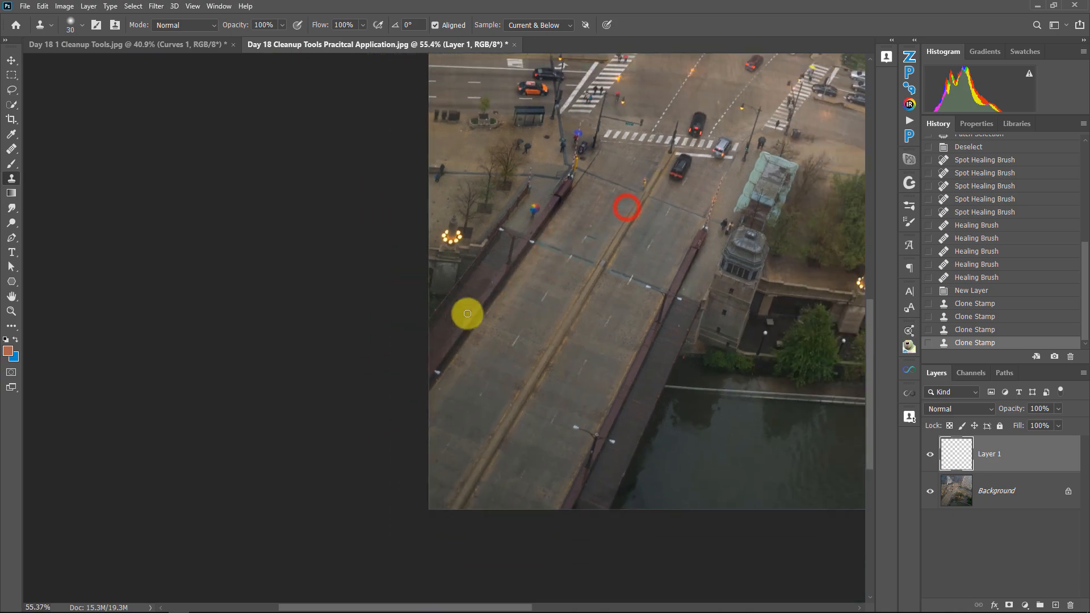
{"action": "left_click_drag", "start_coordinate": [634, 234], "coordinate": [421, 304]}
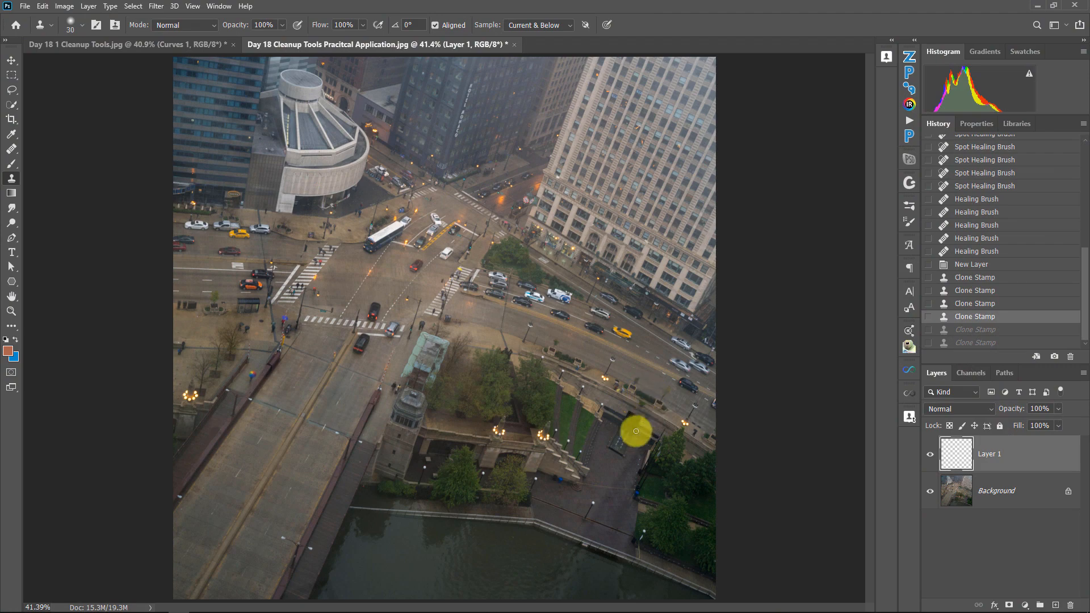
{"action": "mouse_move", "coordinate": [581, 335]}
{"action": "left_mouse_down"}
{"action": "mouse_move", "coordinate": [674, 361]}
{"action": "mouse_move", "coordinate": [433, 333]}
{"action": "mouse_move", "coordinate": [370, 309]}
{"action": "left_mouse_up"}
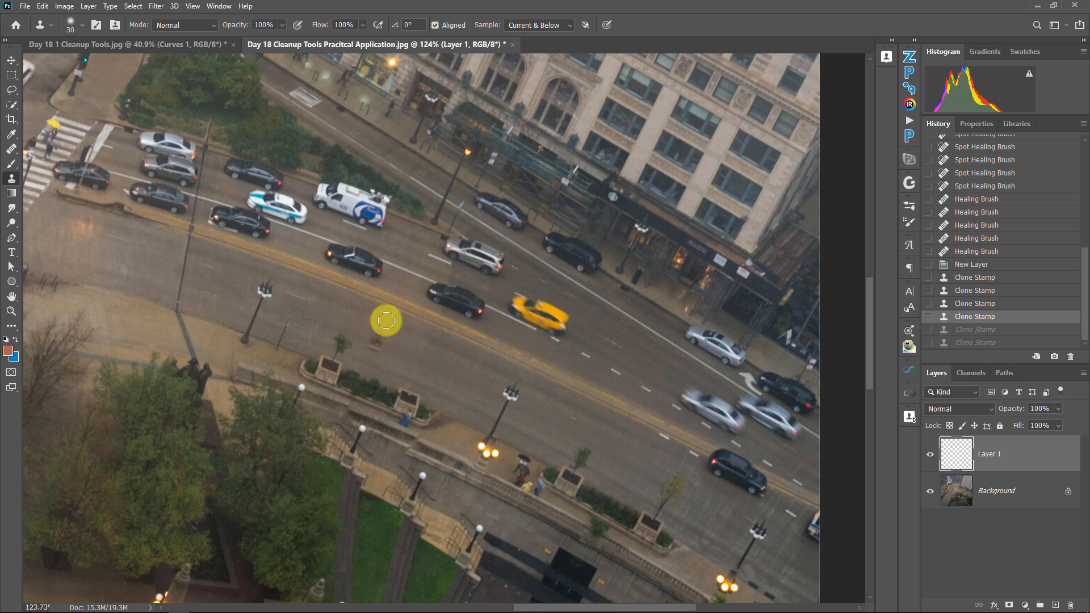
{"action": "left_click_drag", "start_coordinate": [81, 227], "coordinate": [74, 223]}
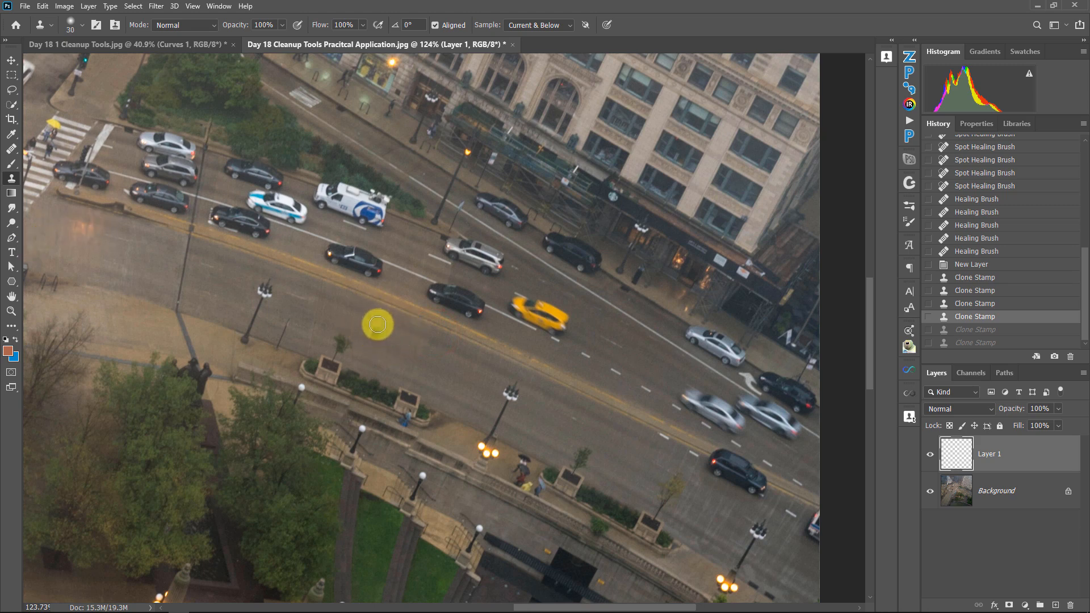
{"action": "key", "text": "v"}
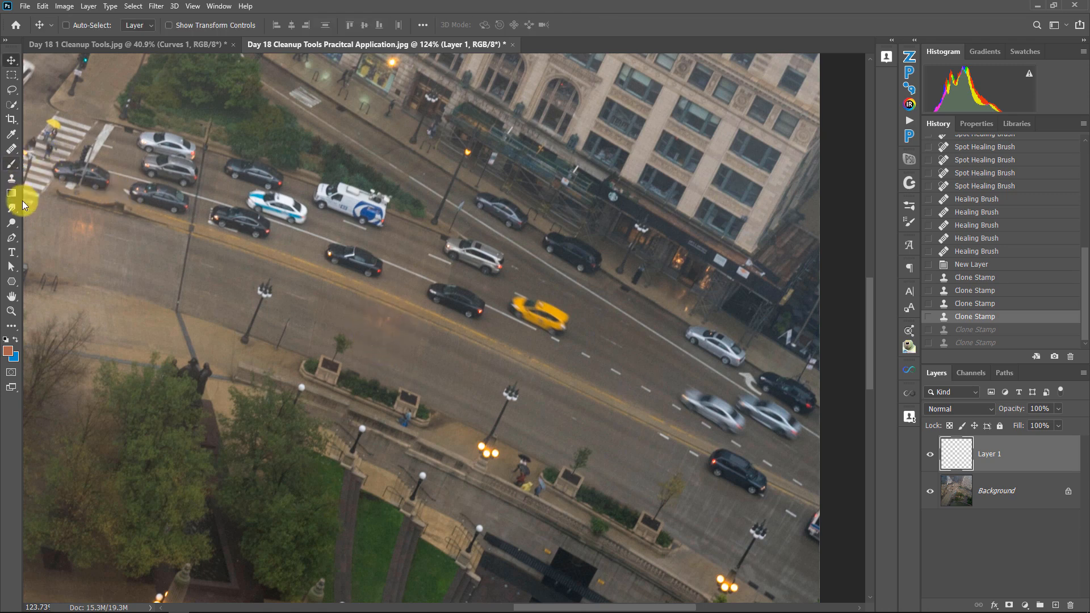
{"action": "left_click", "coordinate": [11, 178]}
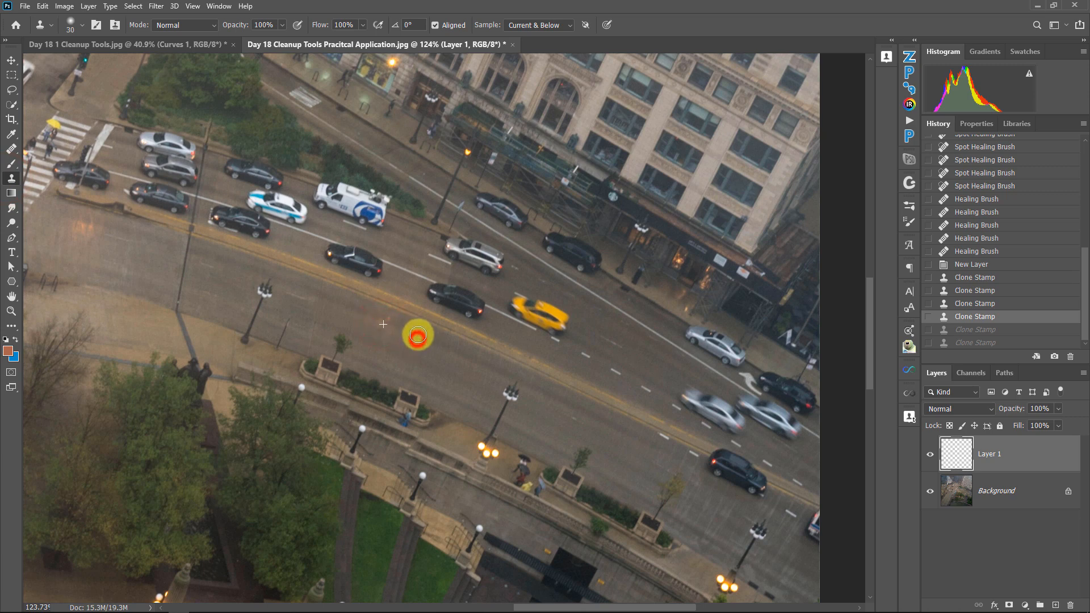
{"action": "left_click_drag", "start_coordinate": [418, 333], "coordinate": [418, 340]}
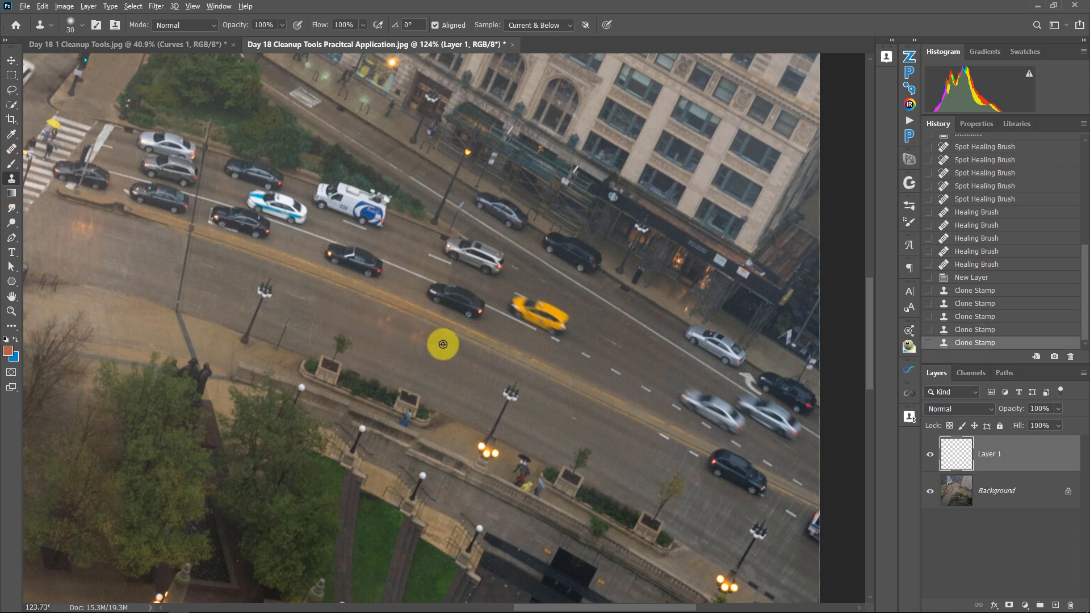
{"action": "left_click", "coordinate": [382, 324], "text": "alt"}
{"action": "mouse_move", "coordinate": [448, 346]}
{"action": "left_mouse_down"}
{"action": "mouse_move", "coordinate": [511, 435]}
{"action": "mouse_move", "coordinate": [515, 416]}
{"action": "mouse_move", "coordinate": [475, 380]}
{"action": "mouse_move", "coordinate": [417, 364]}
{"action": "left_mouse_up"}
- Examine the cleaned bridge walkway, the roadway and the diagonal avenue, both up close and across the whole photo
{"action": "key", "text": "ctrl+space"}
{"action": "key", "text": "space"}
{"action": "mouse_move", "coordinate": [397, 402]}
{"action": "left_mouse_down"}
{"action": "mouse_move", "coordinate": [489, 395]}
{"action": "mouse_move", "coordinate": [410, 375]}
{"action": "left_mouse_up"}
{"action": "key", "text": "ctrl+space"}
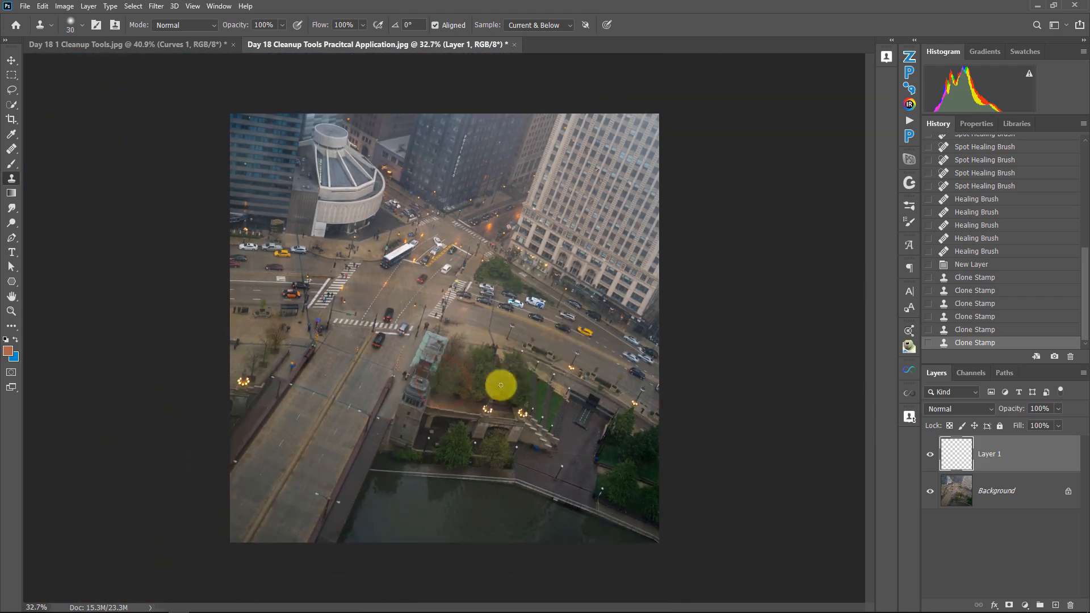
{"action": "key", "text": "ctrl+space"}
{"action": "left_click_drag", "start_coordinate": [554, 331], "coordinate": [595, 351]}
{"action": "left_click_drag", "start_coordinate": [271, 406], "coordinate": [494, 304]}
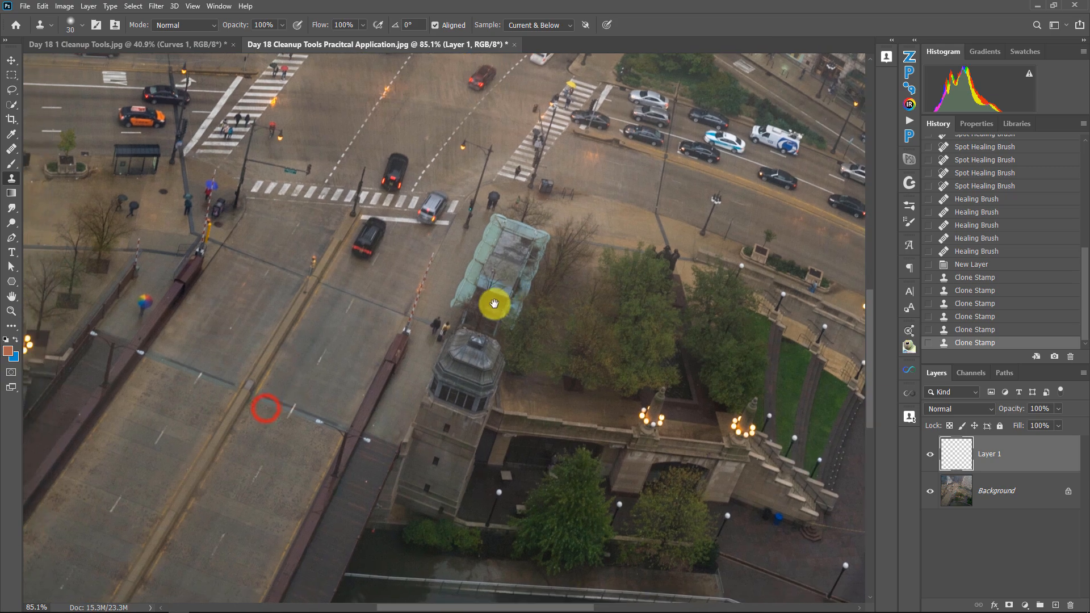
{"action": "left_click_drag", "start_coordinate": [265, 414], "coordinate": [352, 297]}
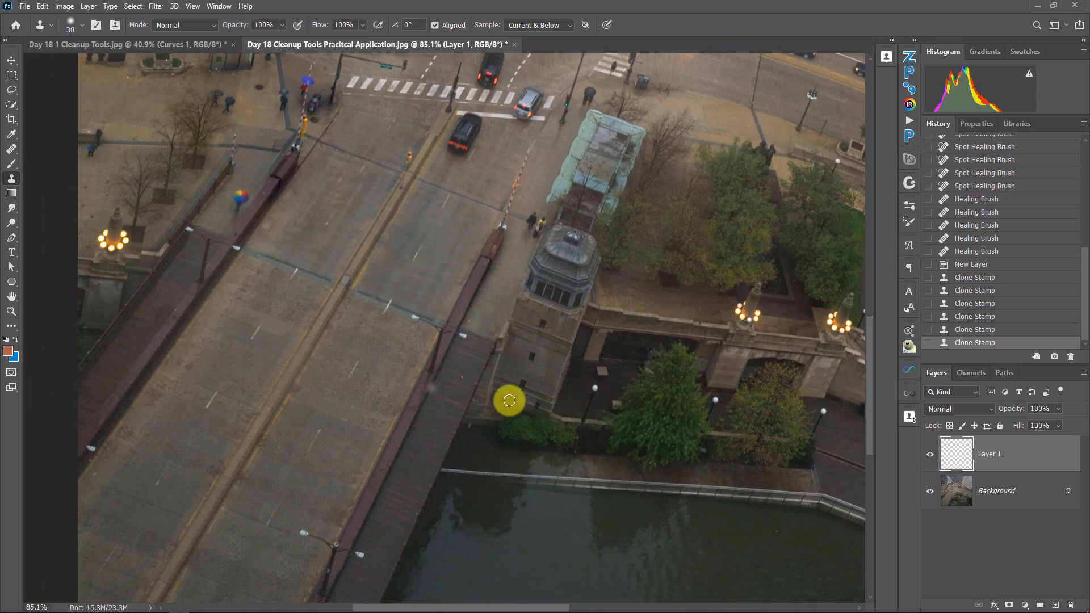
{"action": "mouse_move", "coordinate": [165, 309]}
{"action": "left_mouse_down"}
{"action": "mouse_move", "coordinate": [200, 321]}
{"action": "mouse_move", "coordinate": [219, 311]}
{"action": "left_mouse_up"}
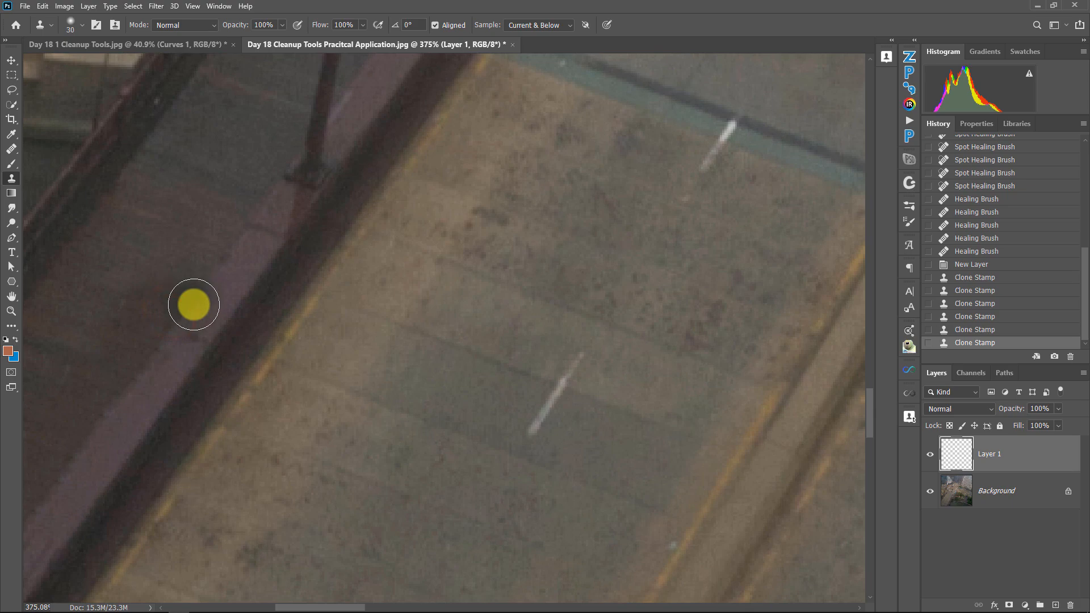
{"action": "left_click_drag", "start_coordinate": [359, 338], "coordinate": [311, 320]}
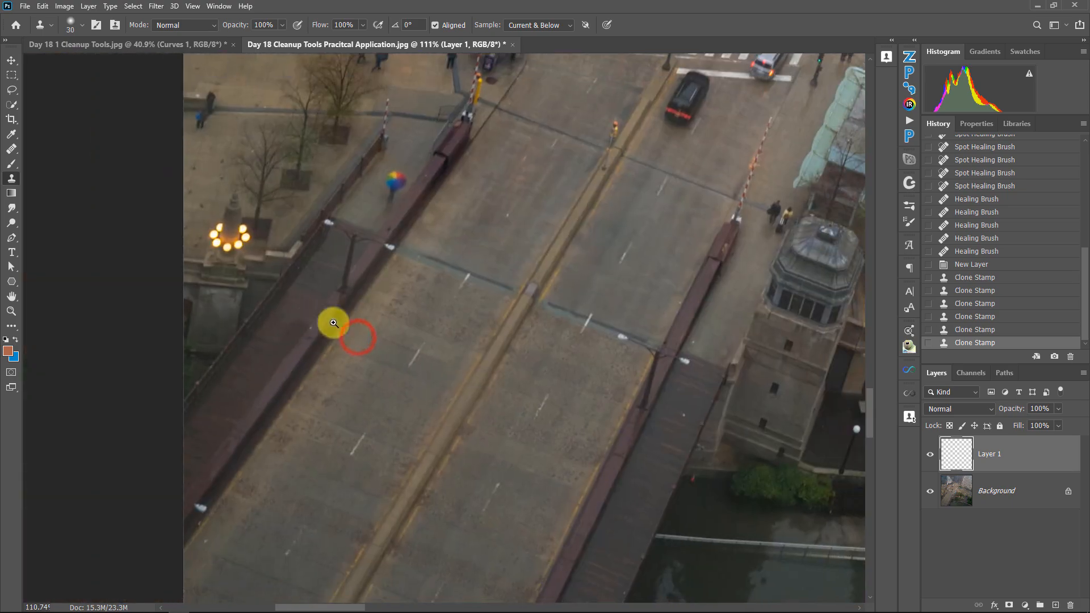
{"action": "left_click_drag", "start_coordinate": [507, 368], "coordinate": [479, 360]}
{"action": "left_click_drag", "start_coordinate": [579, 341], "coordinate": [305, 397]}
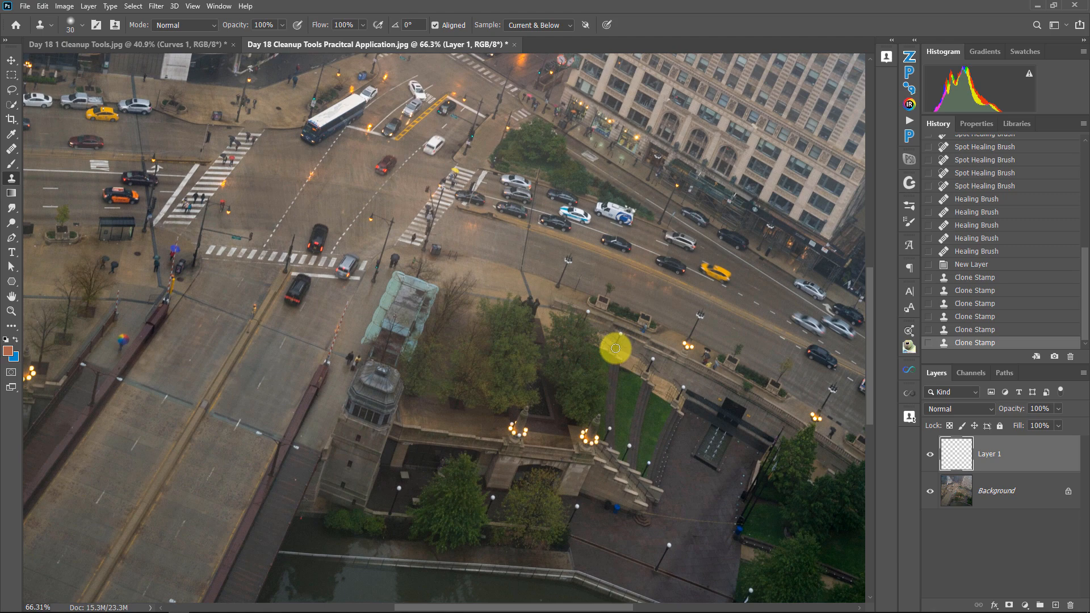
{"action": "mouse_move", "coordinate": [683, 206]}
{"action": "left_mouse_down"}
{"action": "mouse_move", "coordinate": [703, 212]}
{"action": "mouse_move", "coordinate": [679, 242]}
{"action": "mouse_move", "coordinate": [649, 240]}
{"action": "left_mouse_up"}
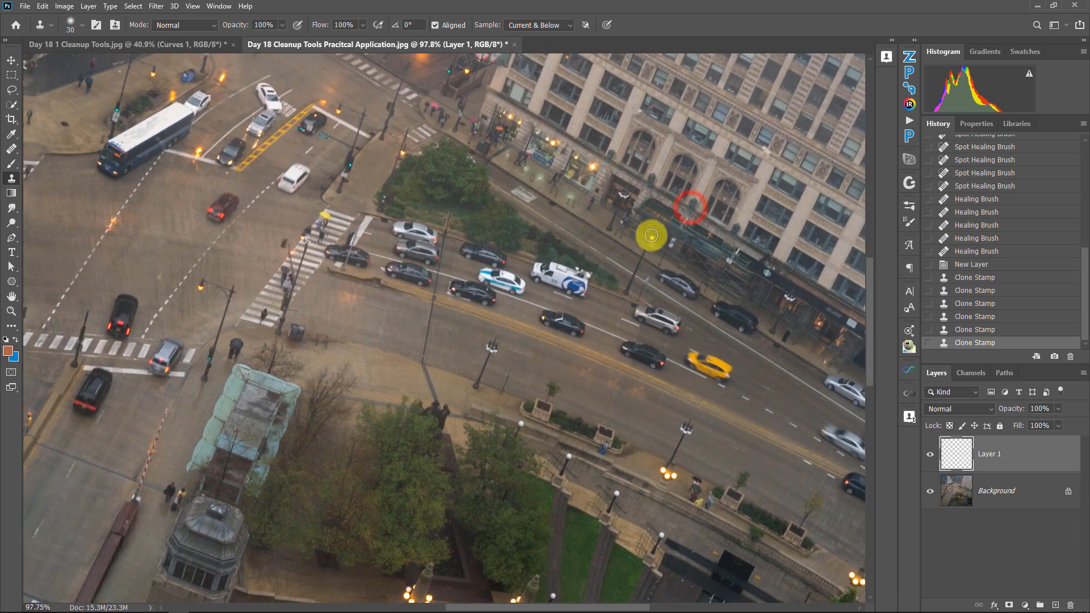
- Revert the last two clone strokes on the avenue in the history
{"action": "key", "text": "v"}
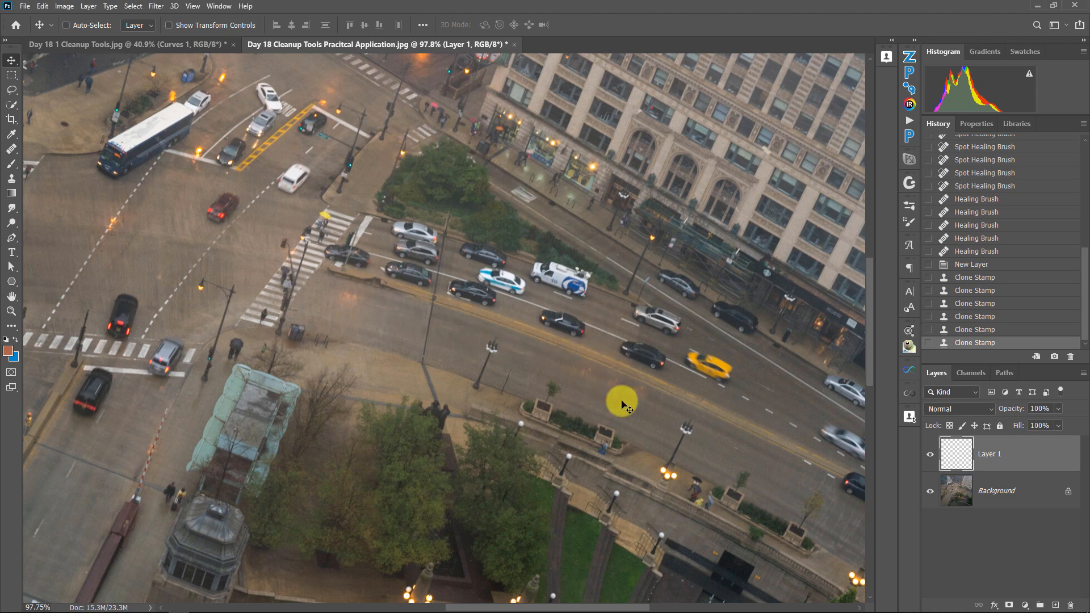
{"action": "scroll", "coordinate": [622, 405], "scroll_direction": "down", "scroll_amount": 5}
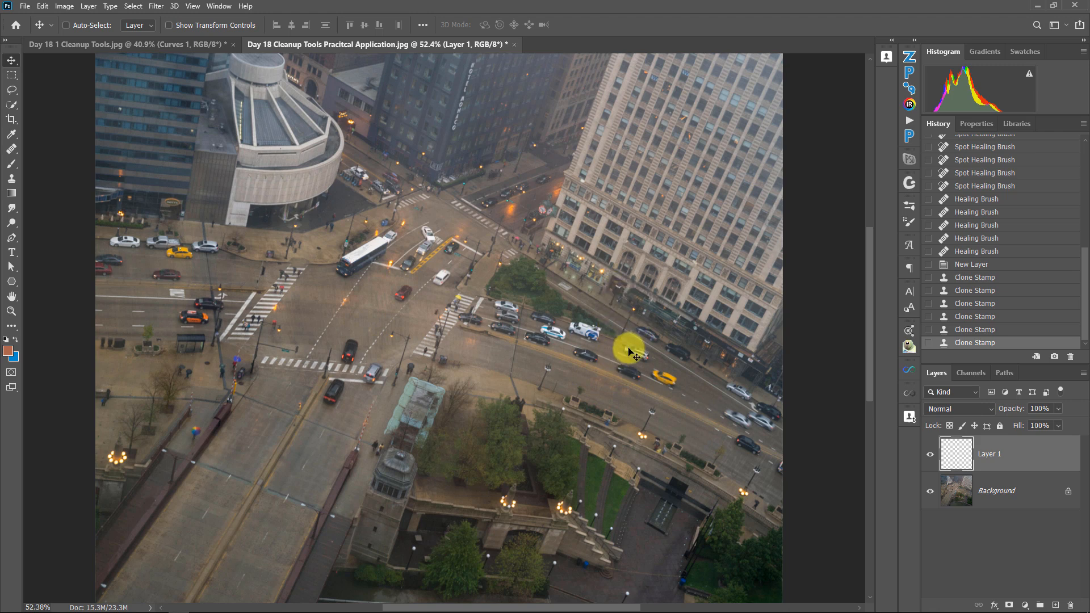
{"action": "left_click", "coordinate": [979, 333]}
{"action": "left_click", "coordinate": [983, 321]}
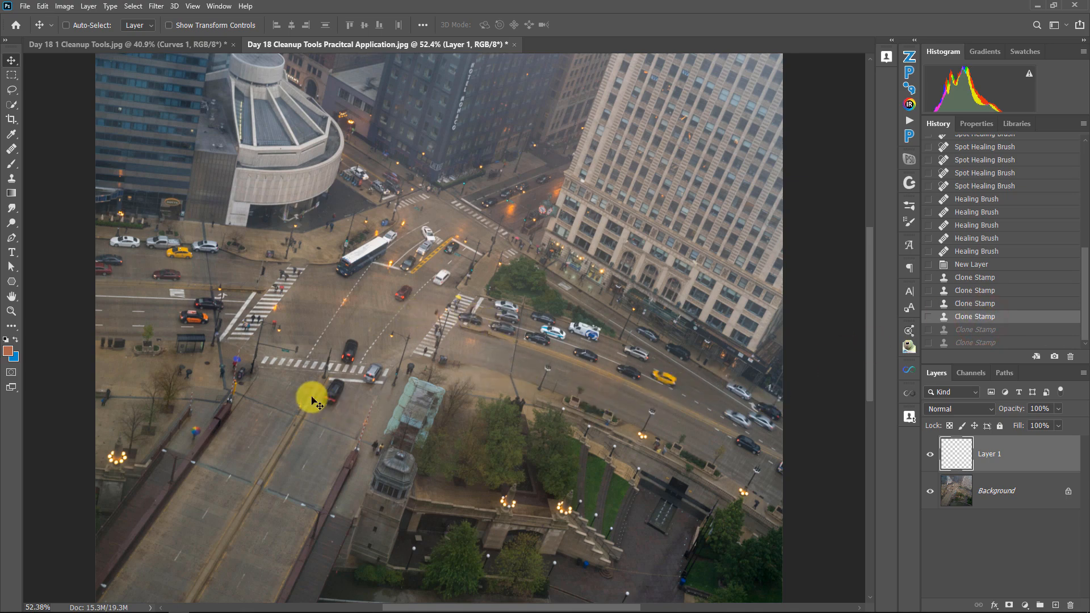
- Try cloning crosswalk stripes over the red-umbrella pedestrian and the neighbouring dark-umbrella pedestrian, and revert that stroke in the history
{"action": "left_click_drag", "start_coordinate": [288, 291], "coordinate": [336, 304]}
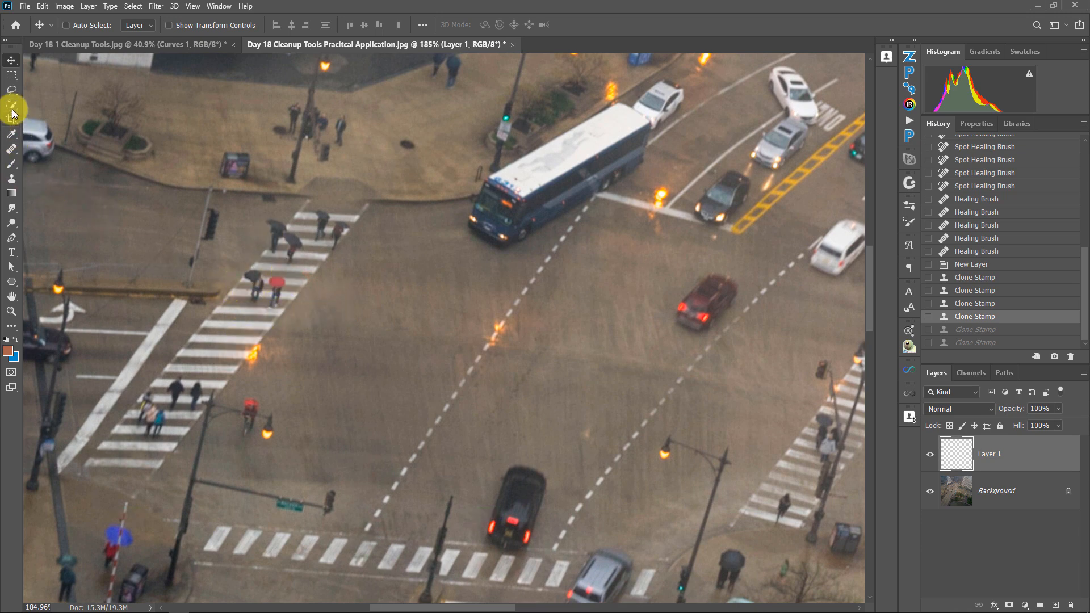
{"action": "left_click", "coordinate": [12, 178]}
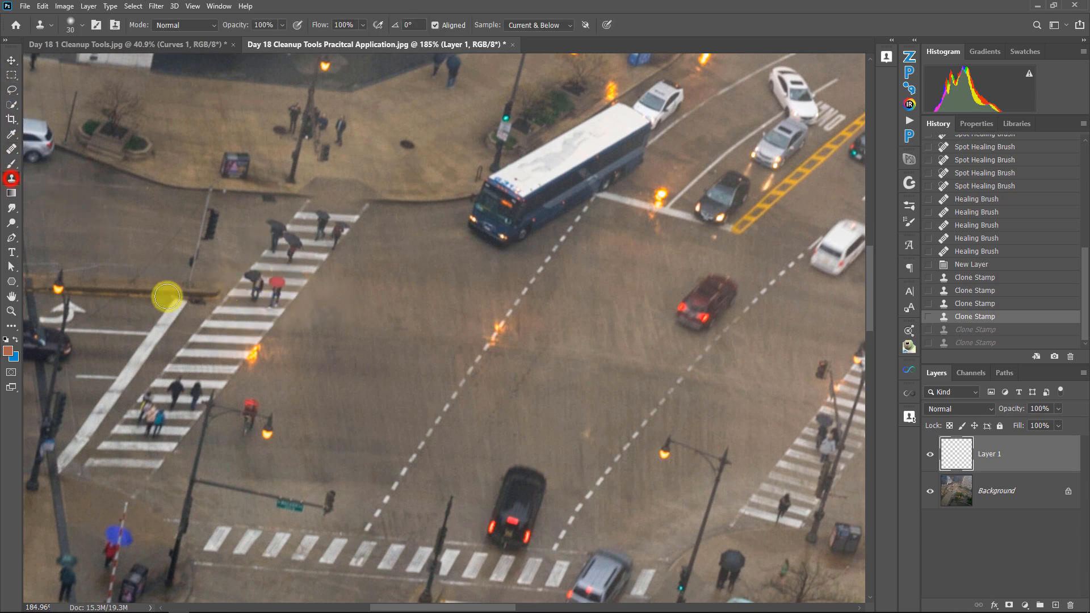
{"action": "left_click", "coordinate": [270, 326], "text": "alt"}
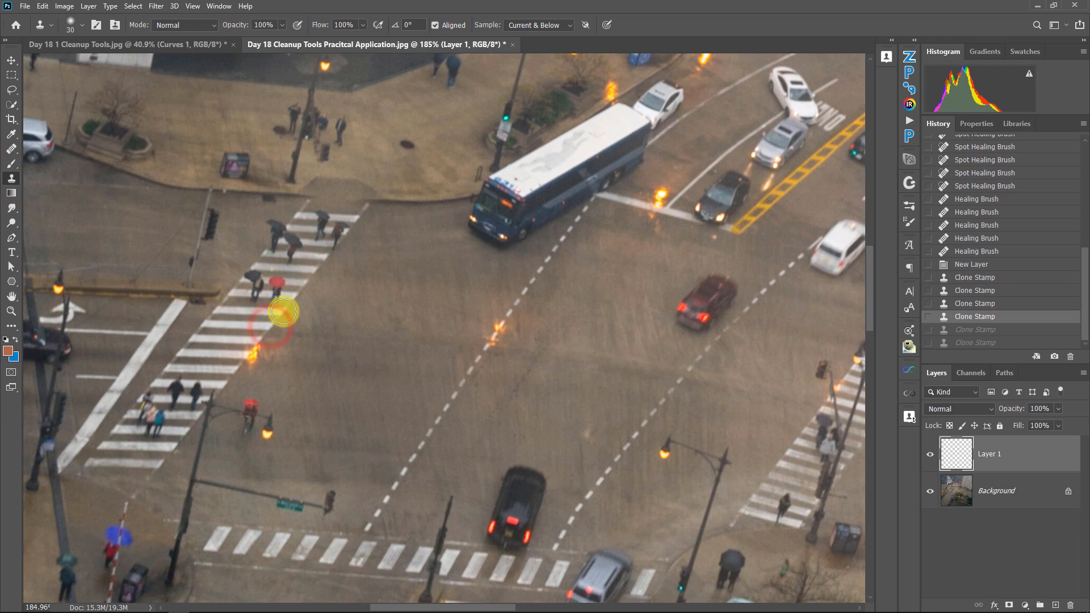
{"action": "mouse_move", "coordinate": [283, 313]}
{"action": "left_mouse_down"}
{"action": "mouse_move", "coordinate": [251, 283]}
{"action": "mouse_move", "coordinate": [233, 291]}
{"action": "mouse_move", "coordinate": [274, 286]}
{"action": "mouse_move", "coordinate": [267, 279]}
{"action": "mouse_move", "coordinate": [279, 287]}
{"action": "left_mouse_up"}
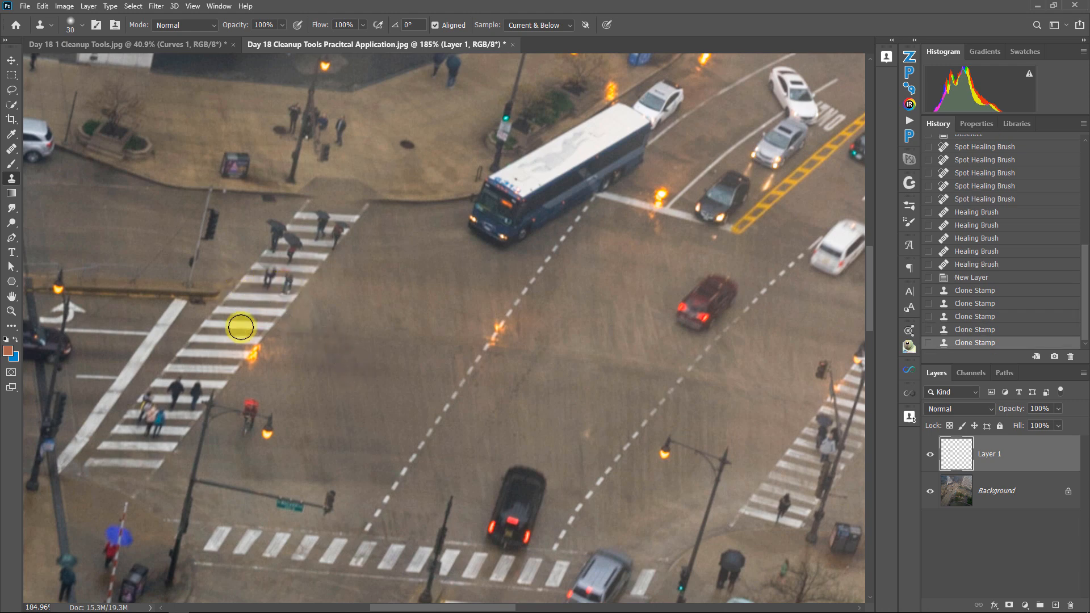
{"action": "left_click", "coordinate": [982, 335]}
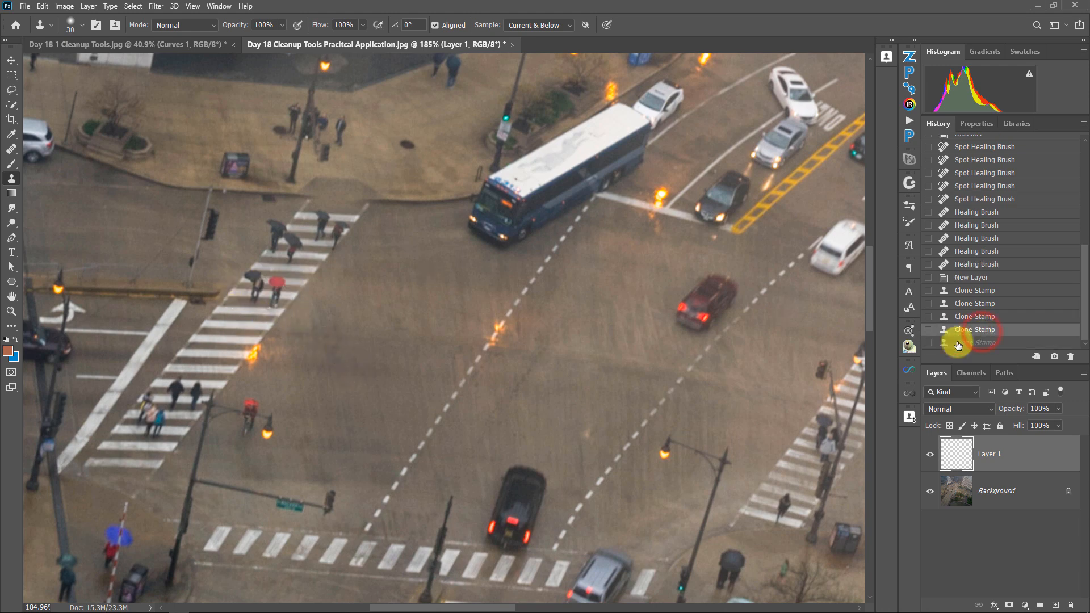
- Resample a crosswalk stripe and clone the stripes in alignment over the red-umbrella pedestrian and the dark-umbrella pedestrian beside it
{"action": "mouse_move", "coordinate": [242, 354]}
{"action": "left_mouse_down"}
{"action": "mouse_move", "coordinate": [230, 383]}
{"action": "mouse_move", "coordinate": [281, 313]}
{"action": "left_mouse_up"}
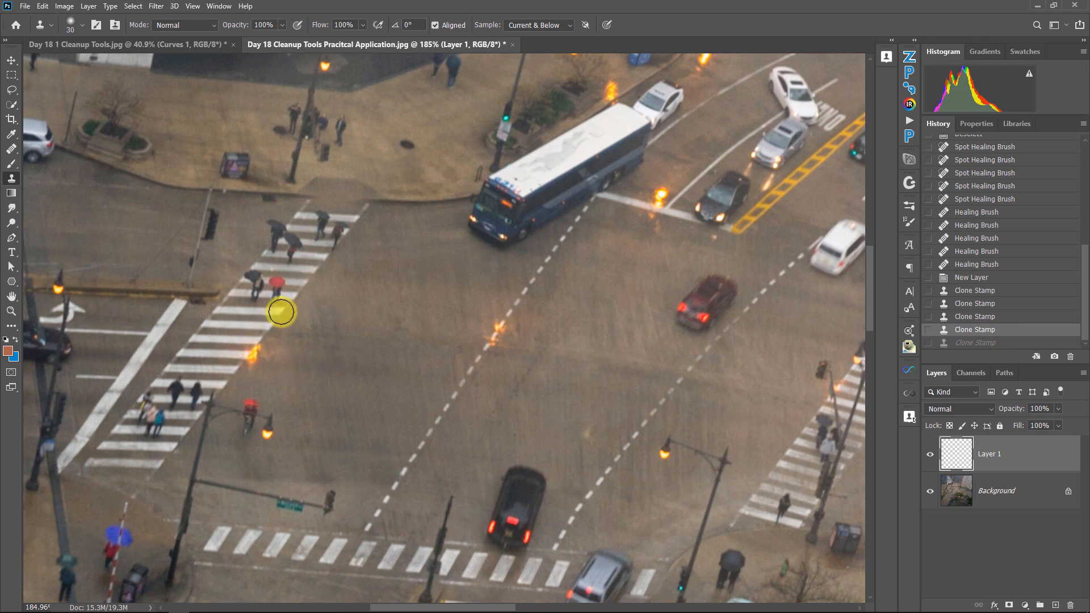
{"action": "mouse_move", "coordinate": [273, 313]}
{"action": "left_mouse_down"}
{"action": "mouse_move", "coordinate": [238, 292]}
{"action": "mouse_move", "coordinate": [300, 295]}
{"action": "mouse_move", "coordinate": [304, 284]}
{"action": "mouse_move", "coordinate": [262, 270]}
{"action": "left_mouse_up"}
{"action": "left_click_drag", "start_coordinate": [247, 273], "coordinate": [247, 284]}
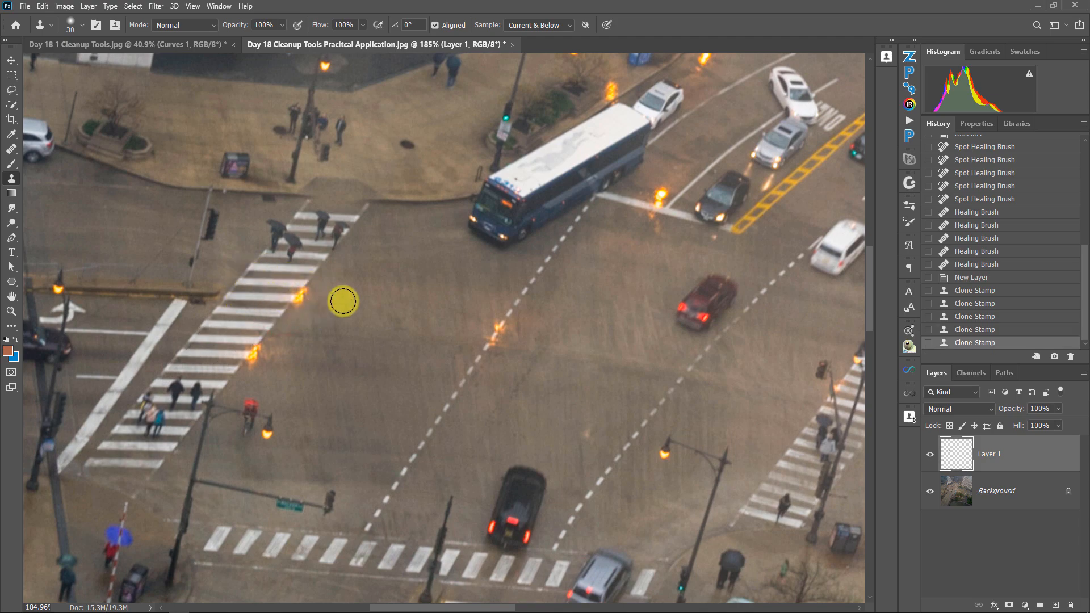
{"action": "scroll", "coordinate": [363, 290], "scroll_direction": "down", "scroll_amount": 5}
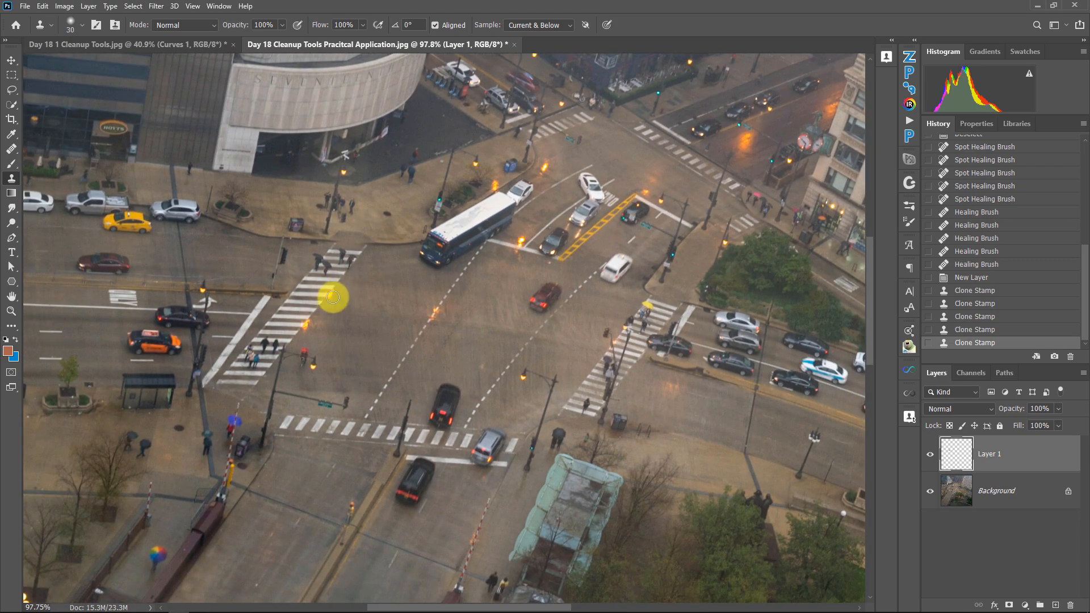
{"action": "key", "text": "v"}
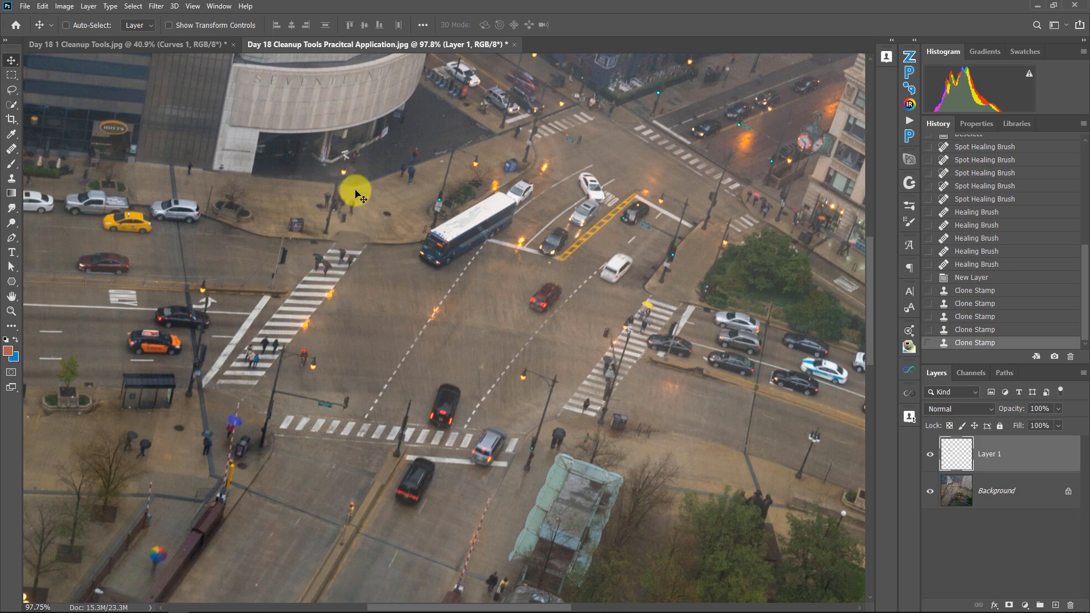
- Revert the crosswalk clone stroke in the history and fit the whole photo in view
{"action": "left_click", "coordinate": [980, 328]}
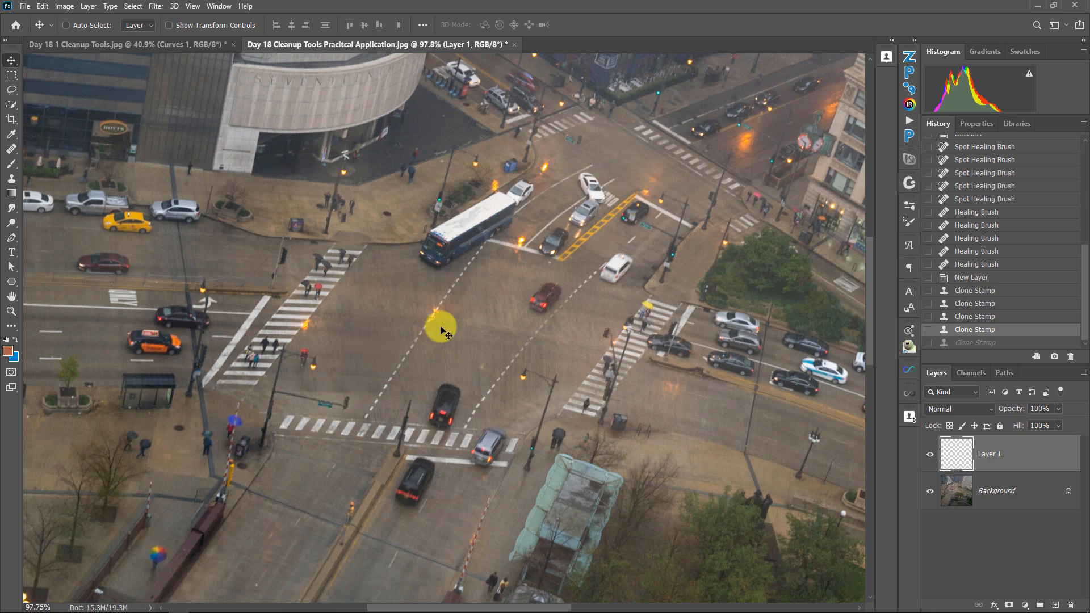
{"action": "right_click", "coordinate": [482, 339]}
{"action": "left_click", "coordinate": [486, 340]}
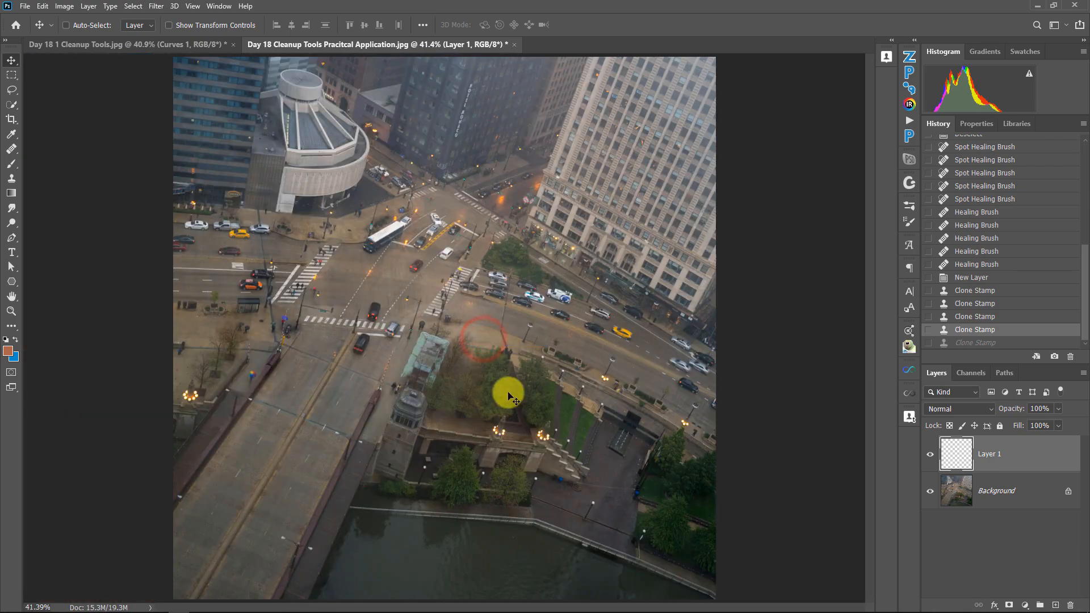